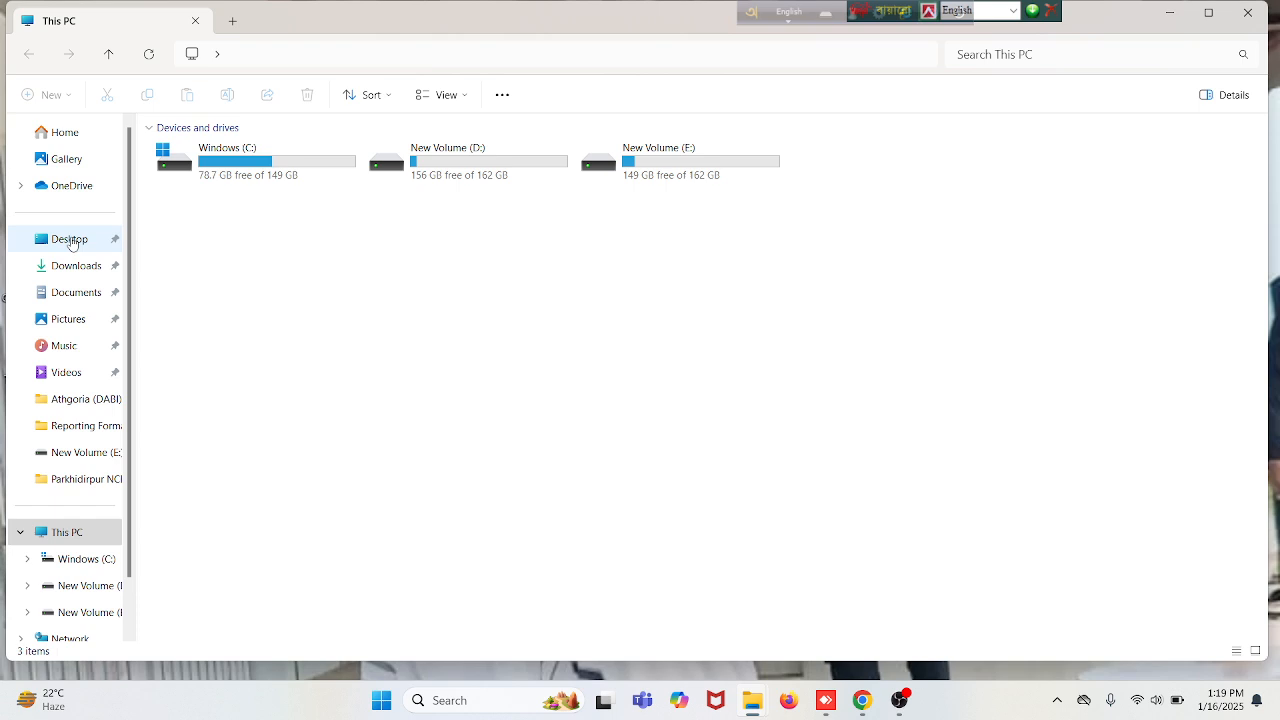
Step: Open the SB-MemberListReport_16012025_010542PM workbook from the Downloads folder, view its NCDP member list, and close it
click(70, 244)
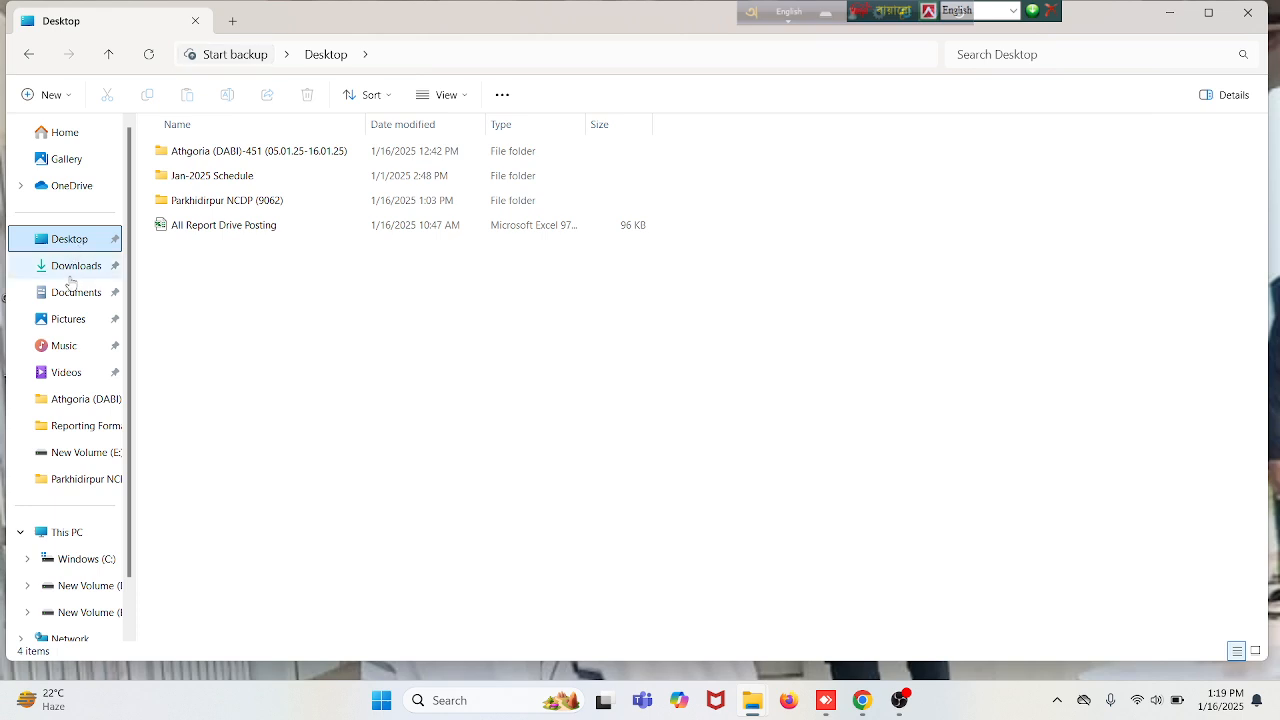
click(70, 266)
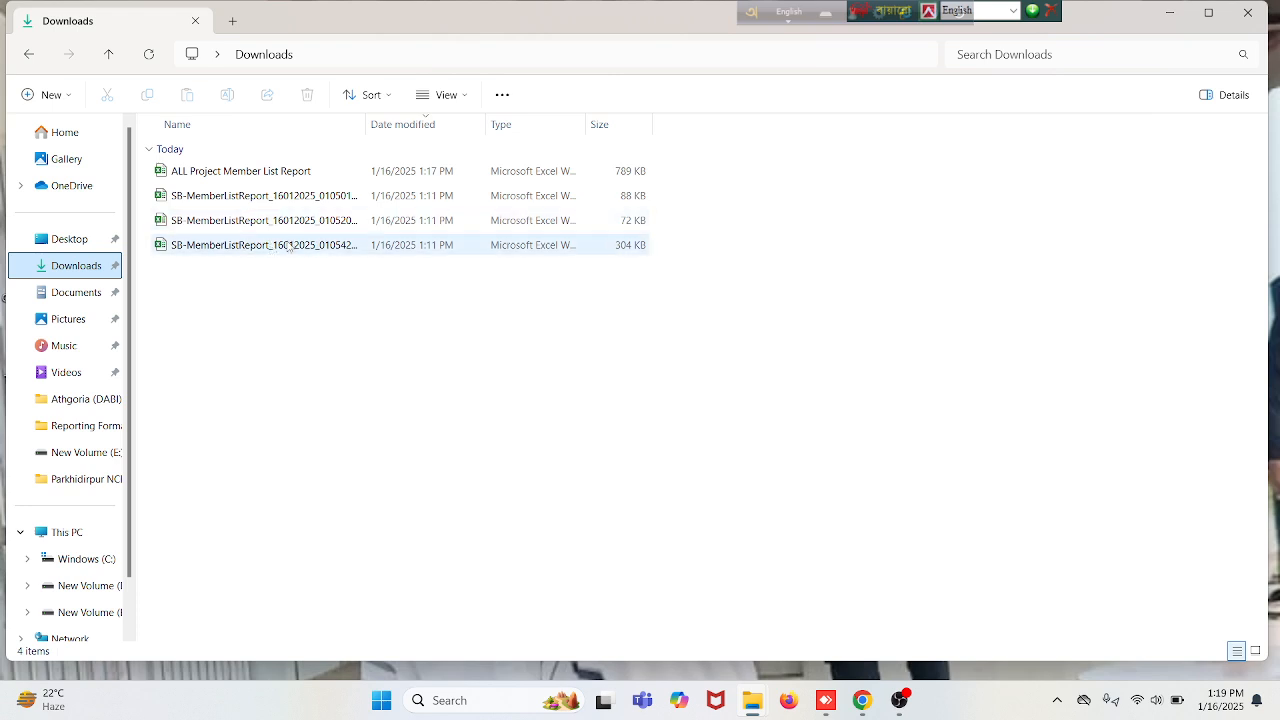
click(226, 250)
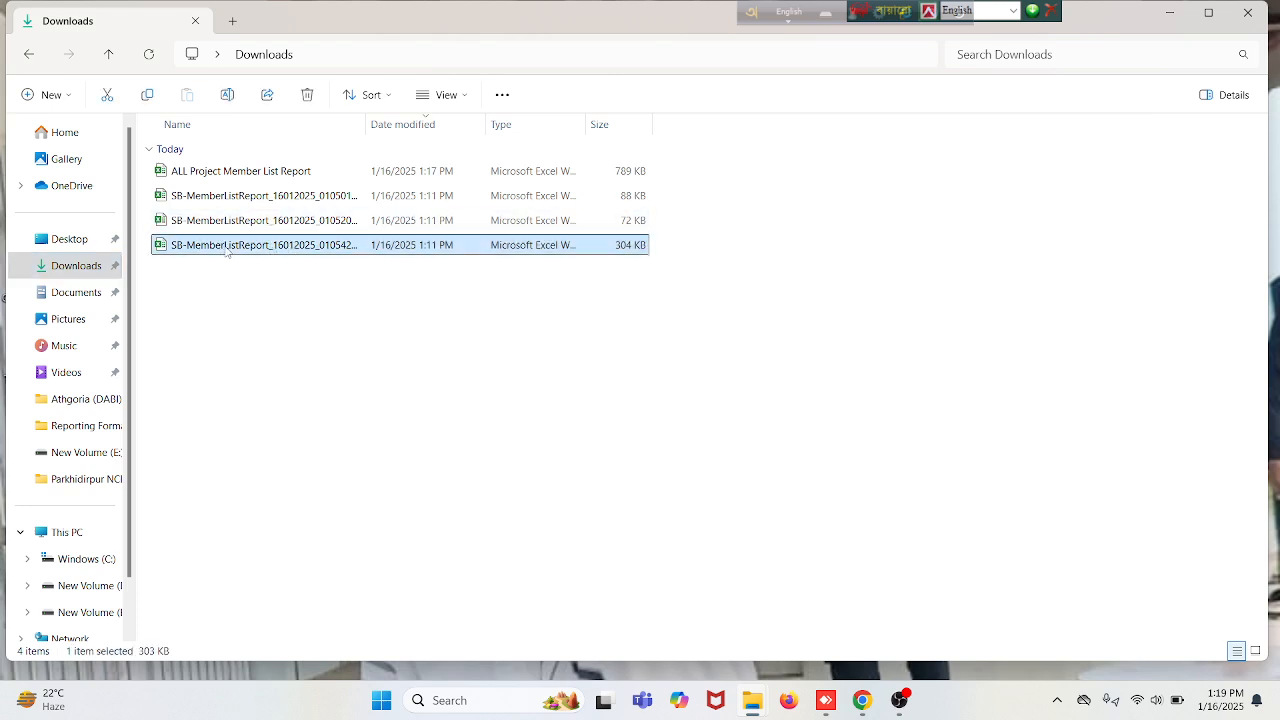
double_click(228, 250)
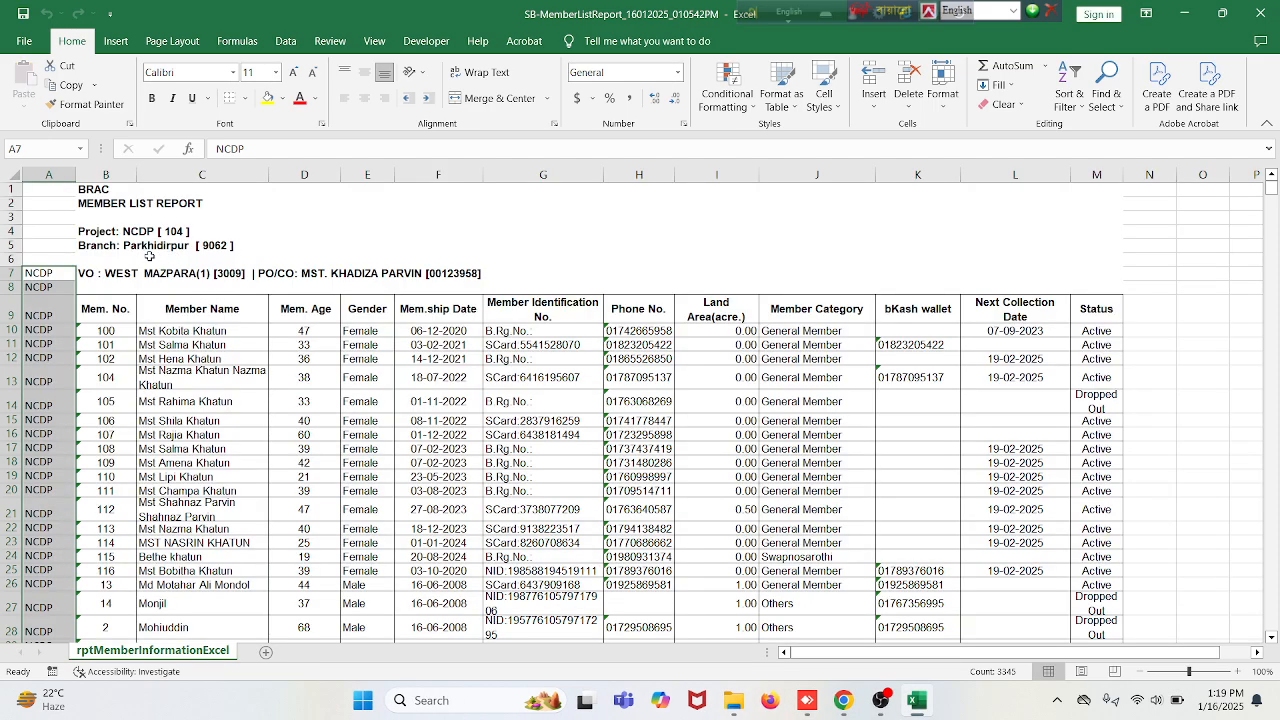
click(1260, 12)
Step: Open the SB-MemberListReport_16012025_010520PM workbook and examine the project labels in column A alongside the member rows
double_click(222, 220)
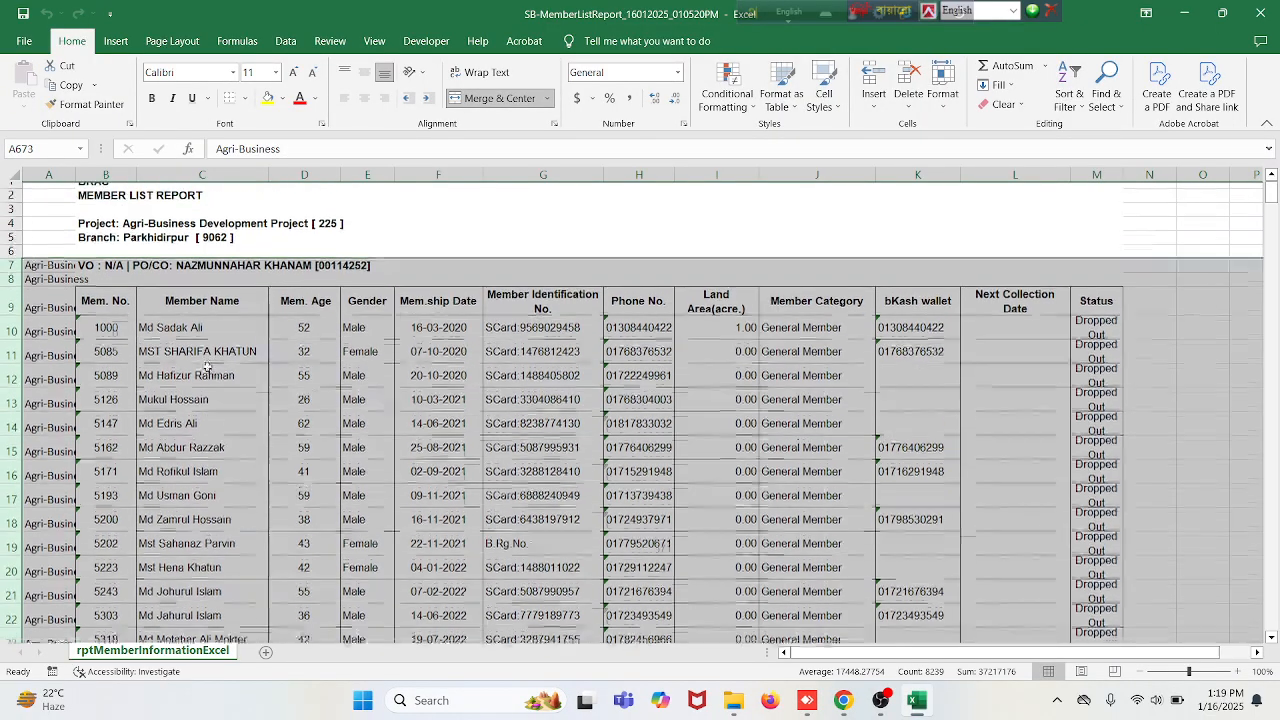
click(156, 231)
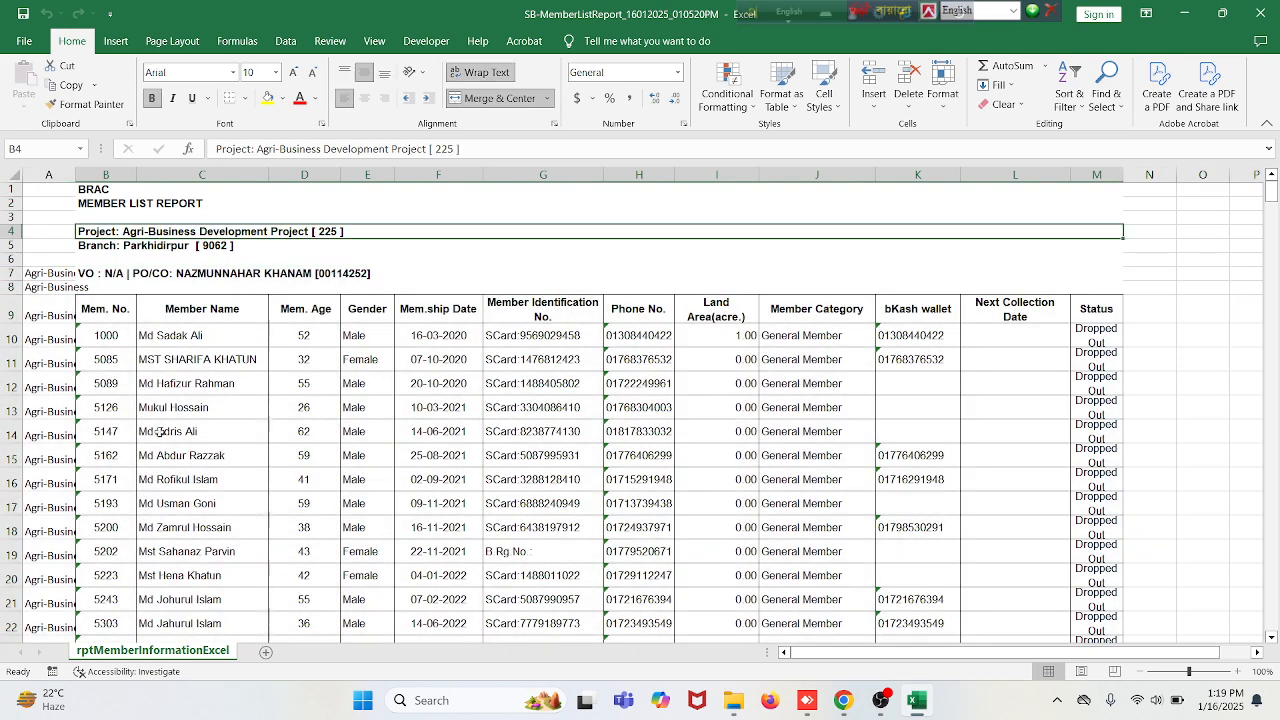
click(385, 405)
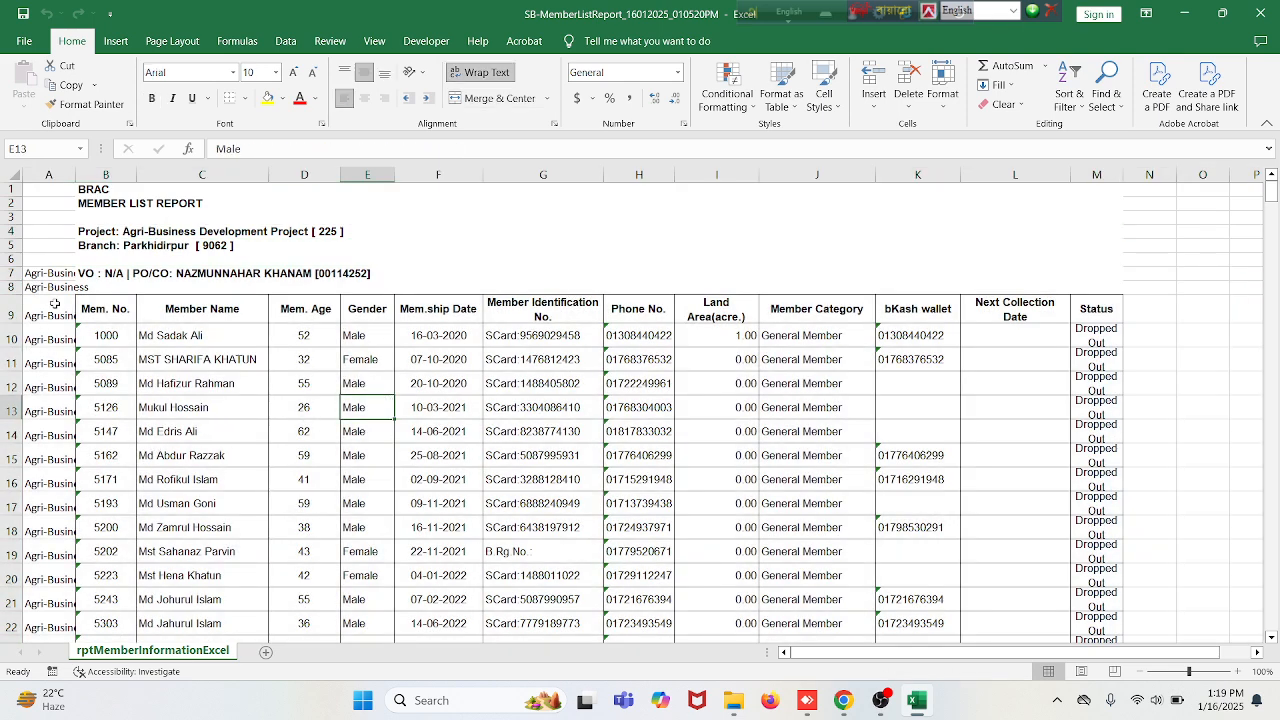
click(64, 177)
drag(47, 279, 25, 626)
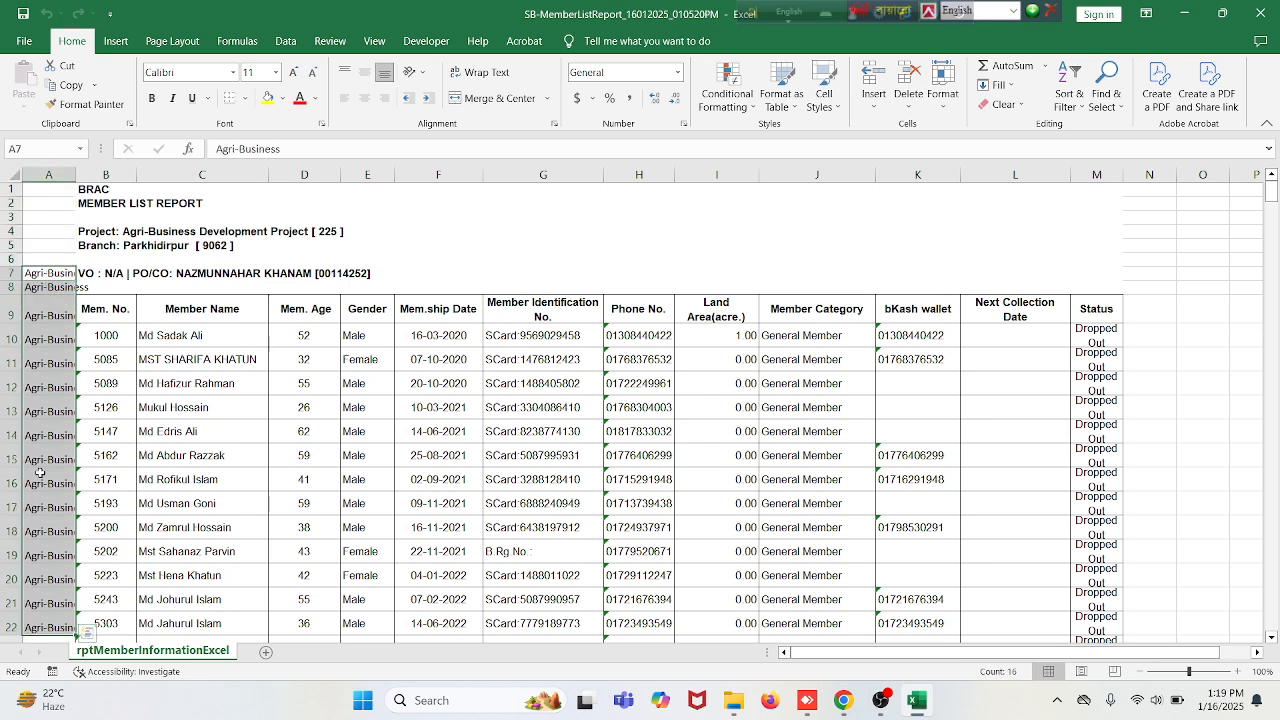
scroll(250, 456, down, 5)
click(240, 445)
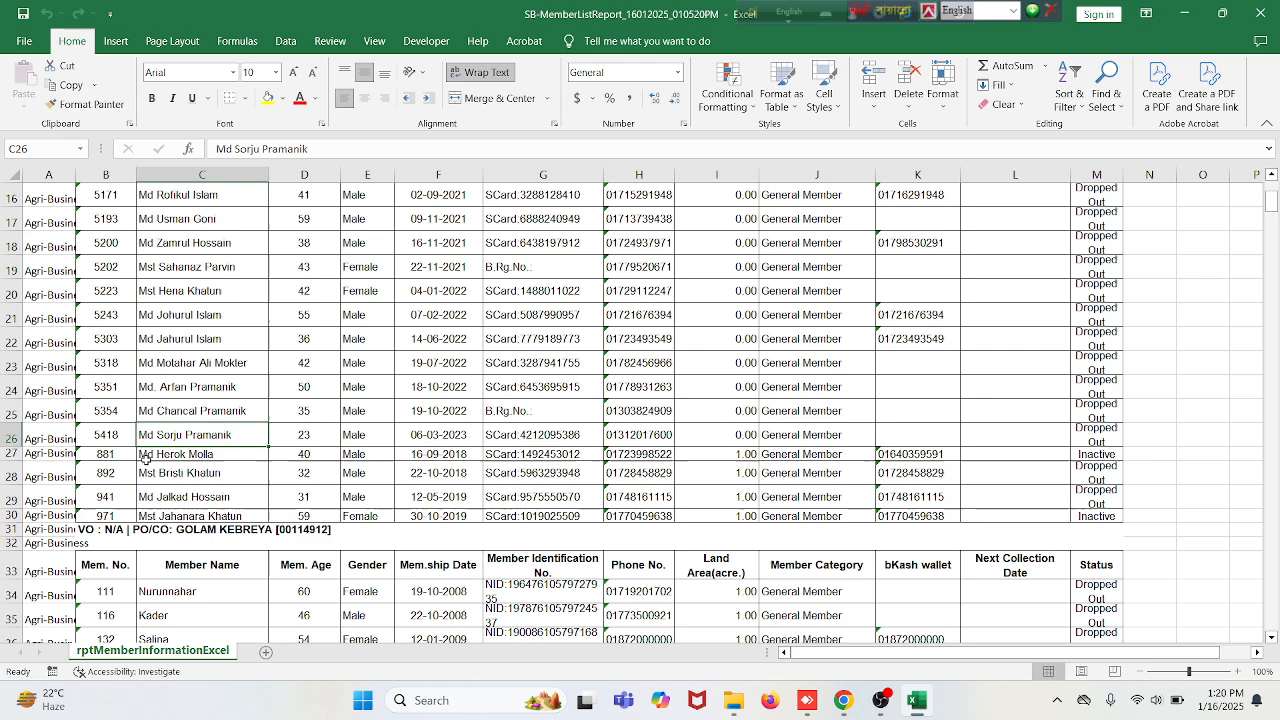
scroll(138, 452, up, 5)
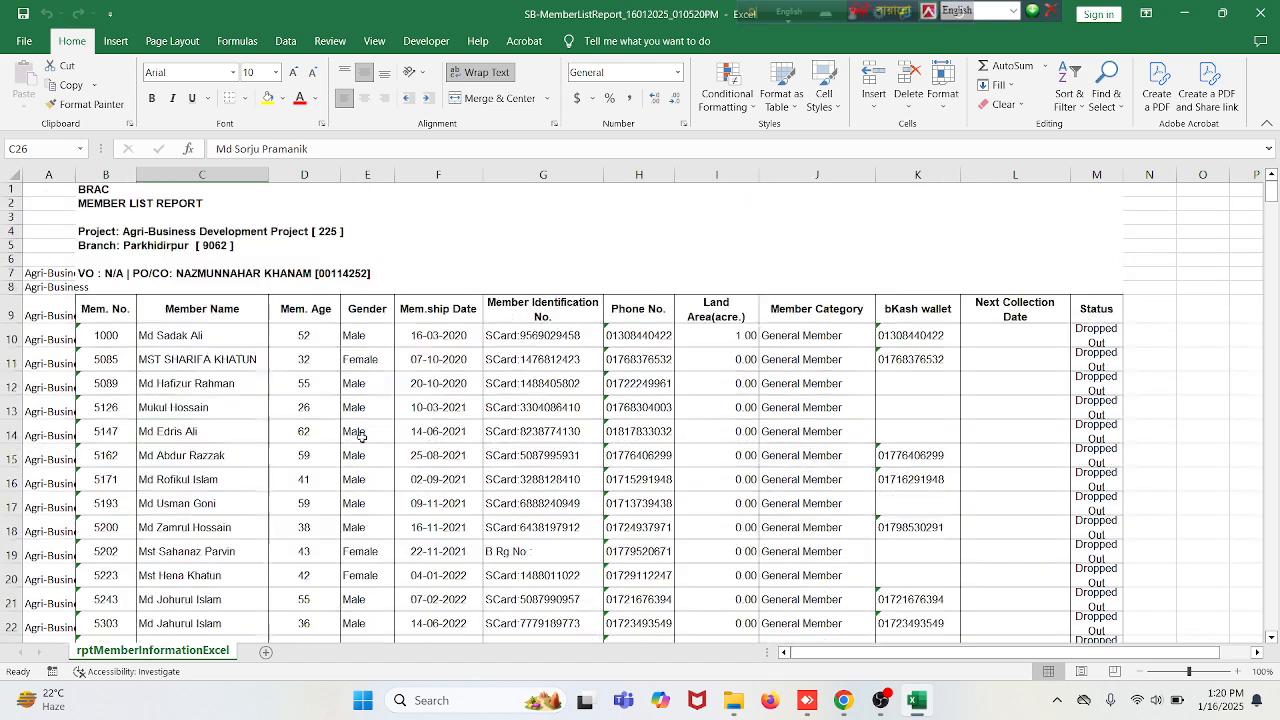
Step: Select all Agri-Business member list rows from row 7 down to the last data row, 673
click(13, 273)
key(ctrl+shift+Down)
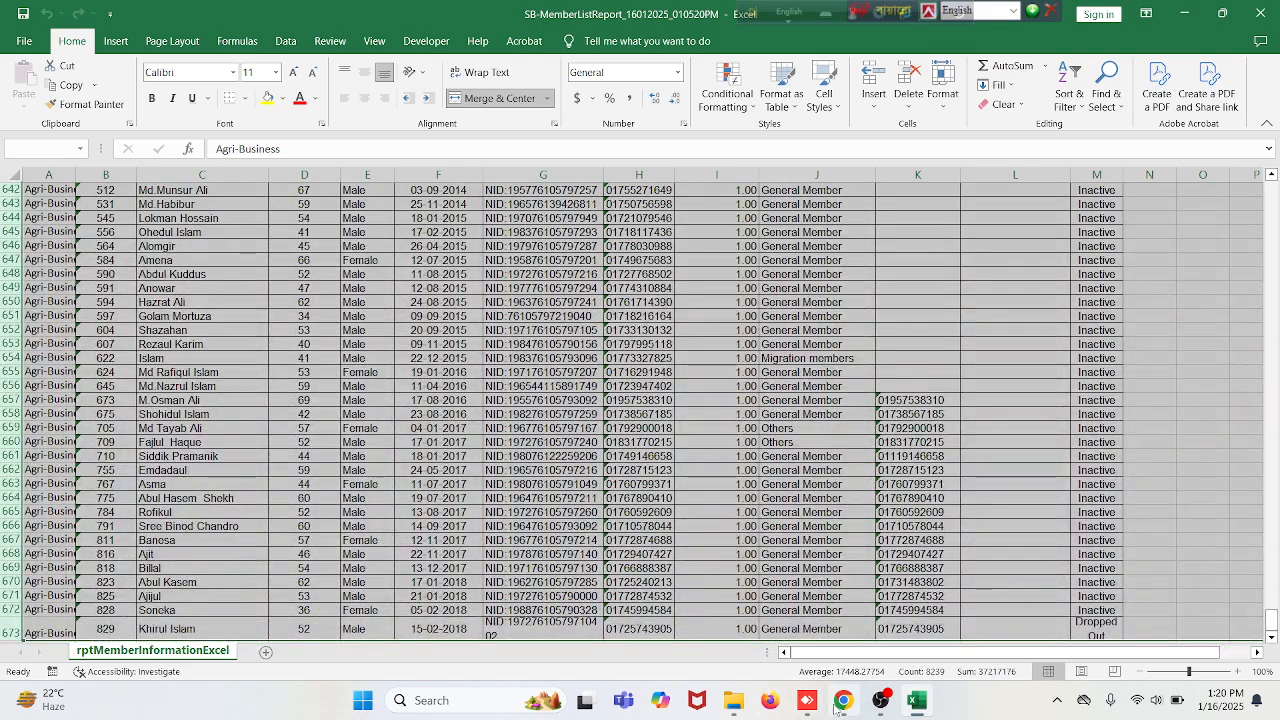
mouse_move(916, 706)
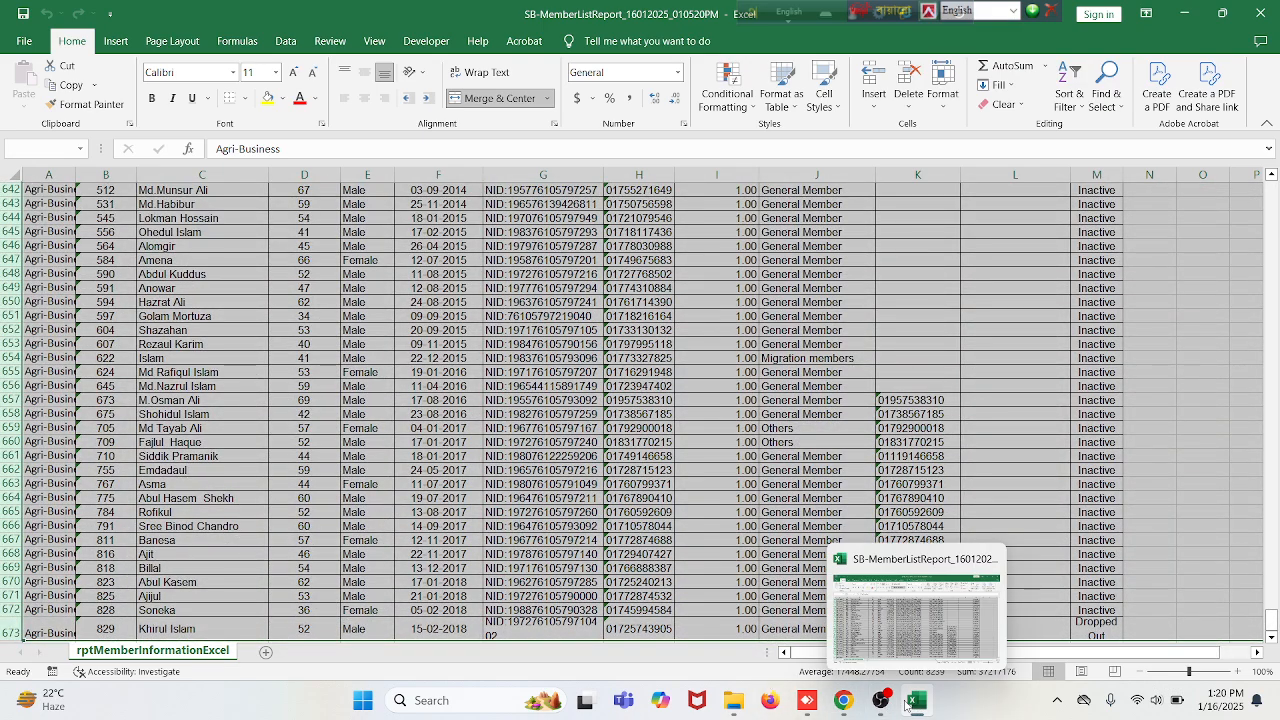
Step: Close the duplicate Downloads window and open the ALL Project Member List Report workbook from the Downloads folder
mouse_move(740, 708)
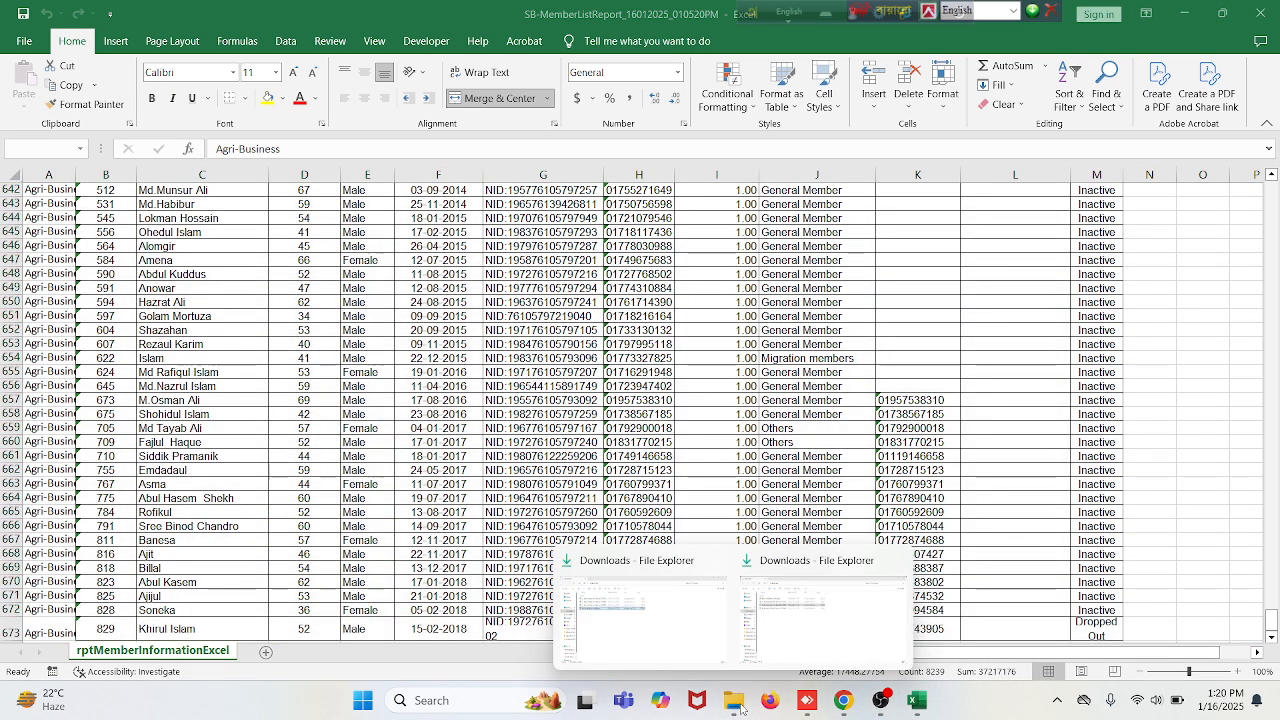
click(718, 562)
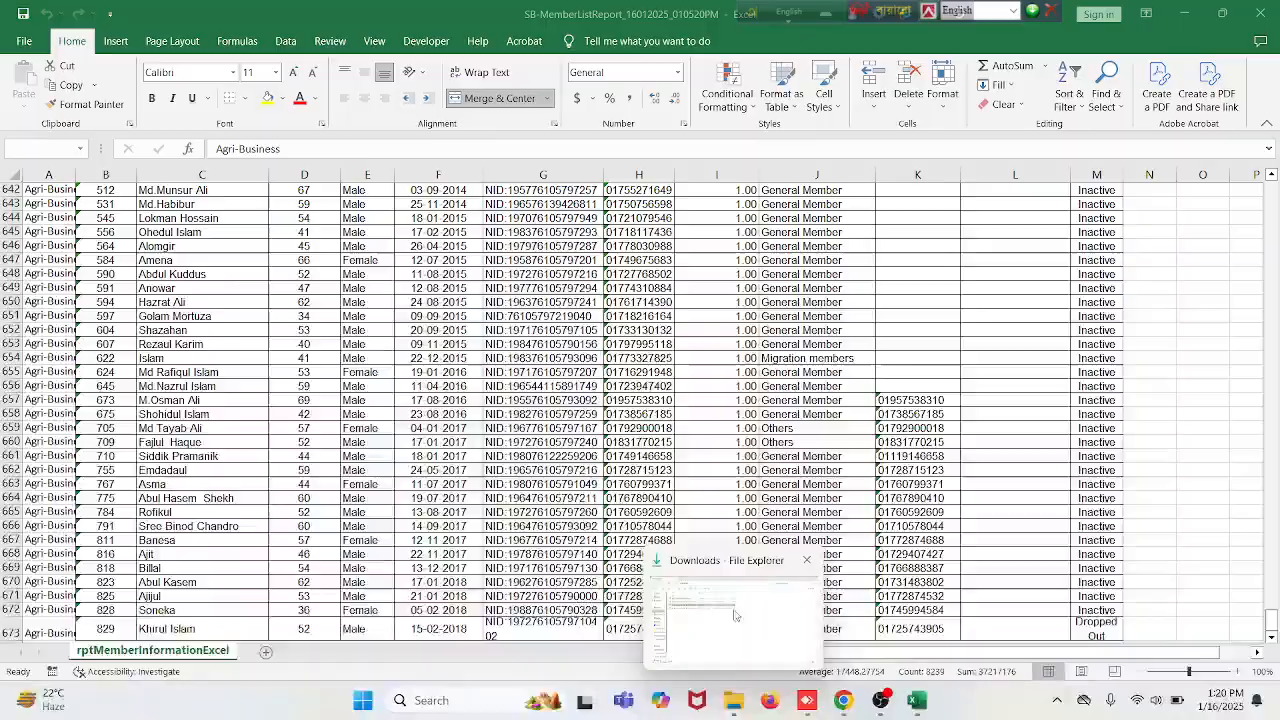
click(720, 600)
click(258, 297)
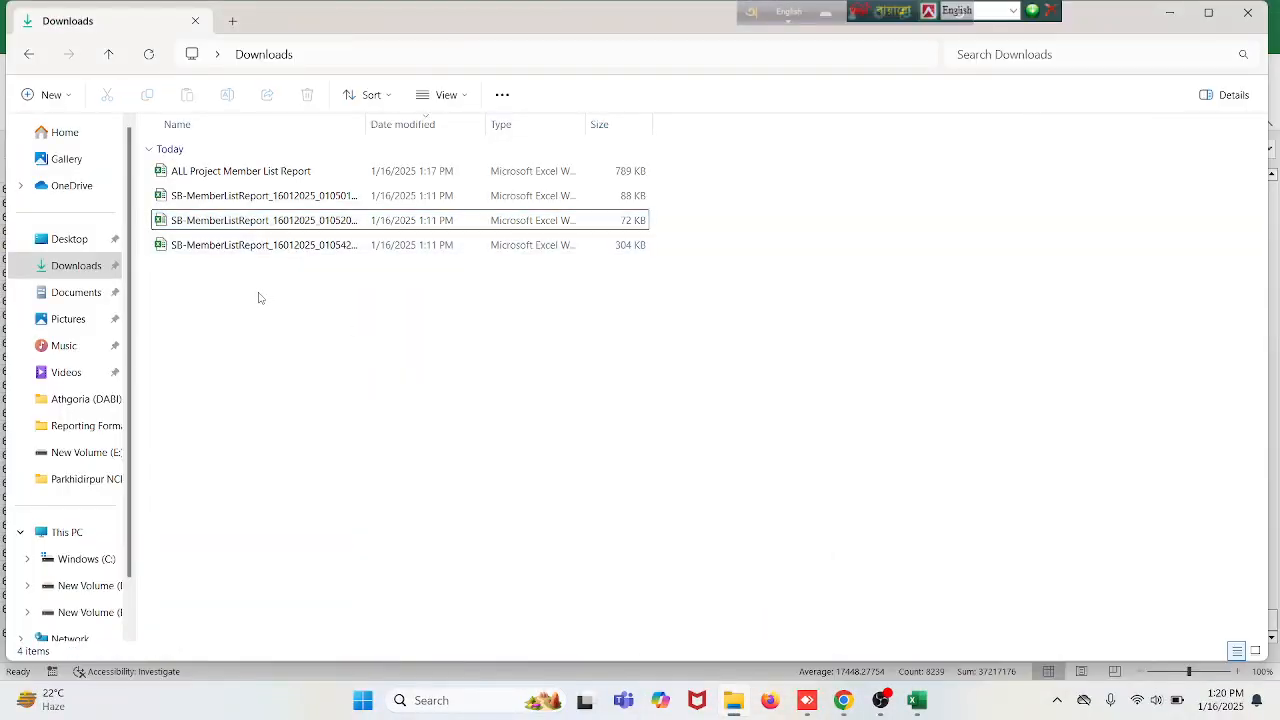
double_click(298, 172)
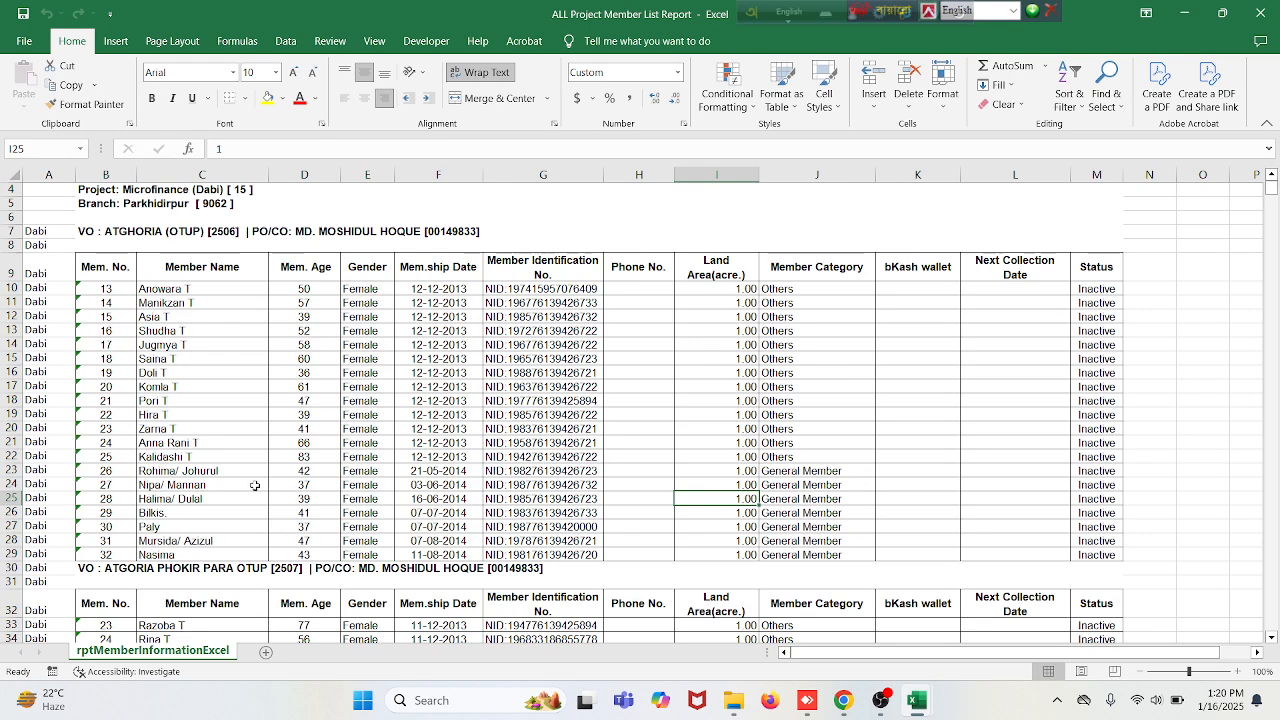
Step: Examine the project labels in column A of the combined member list, from its first rows through the last
scroll(140, 436, up, 1)
click(37, 274)
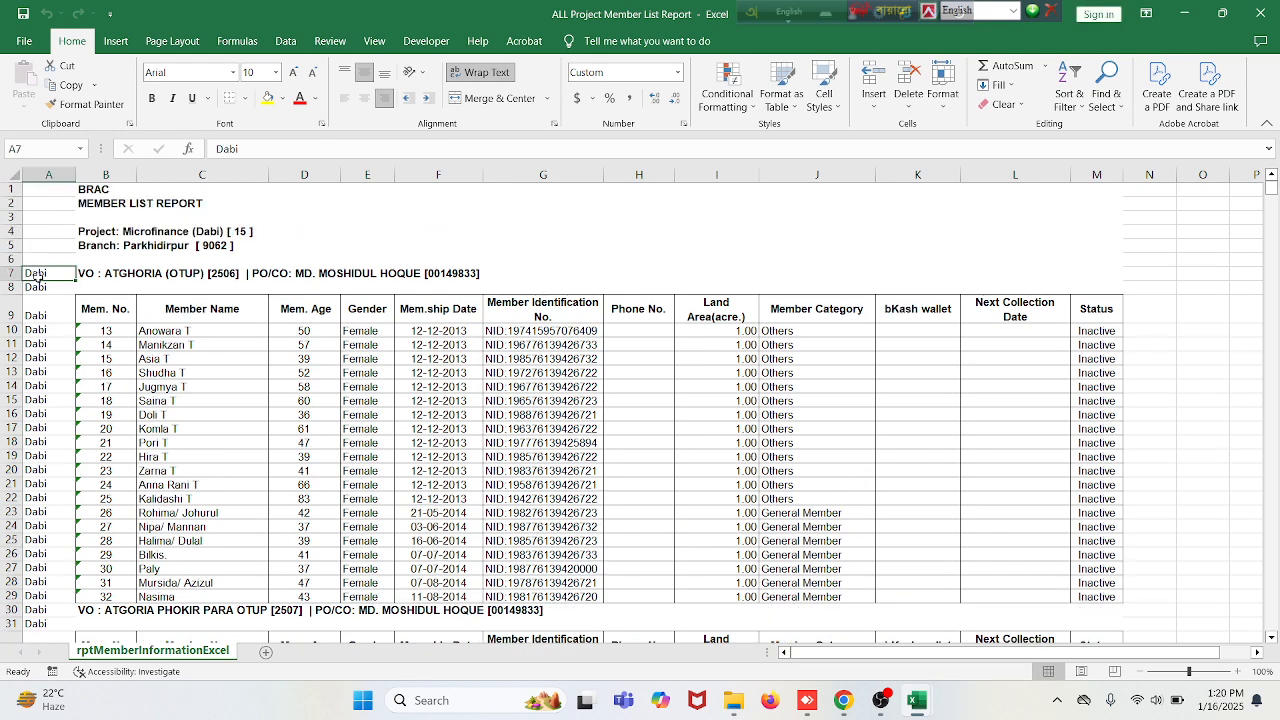
click(270, 367)
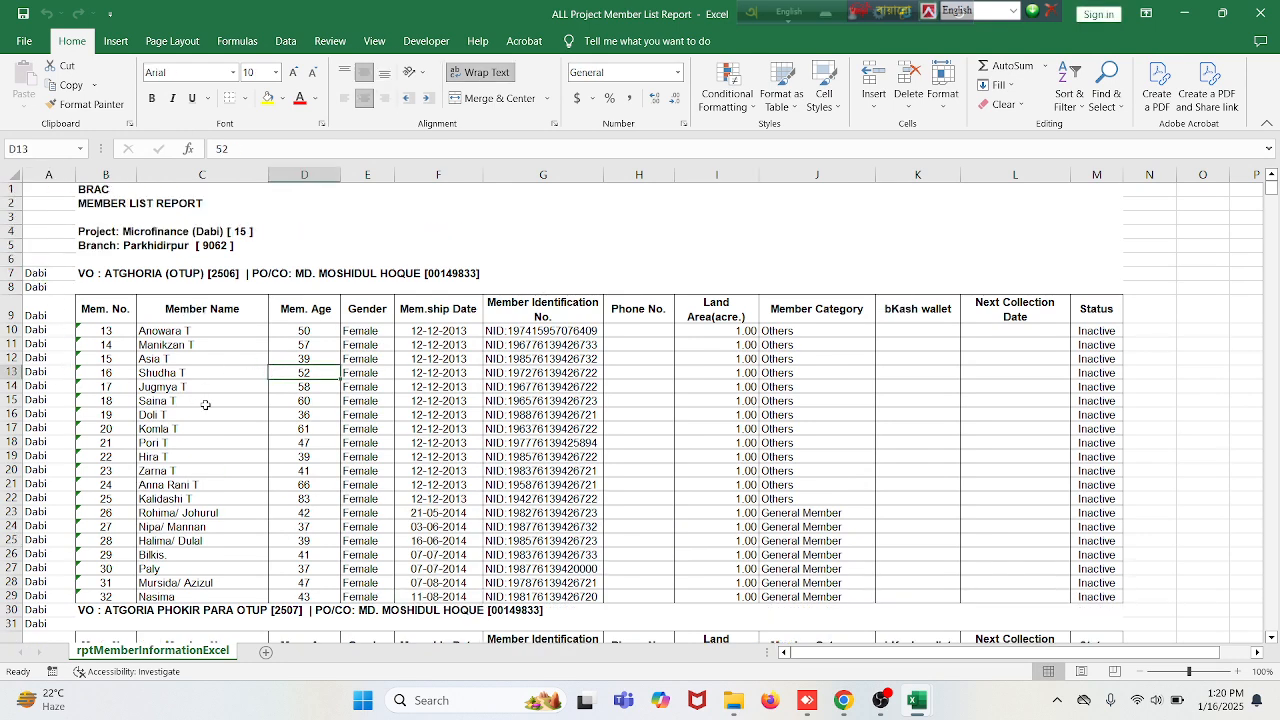
scroll(1154, 487, down, 1)
drag(1271, 188, 1226, 598)
click(45, 344)
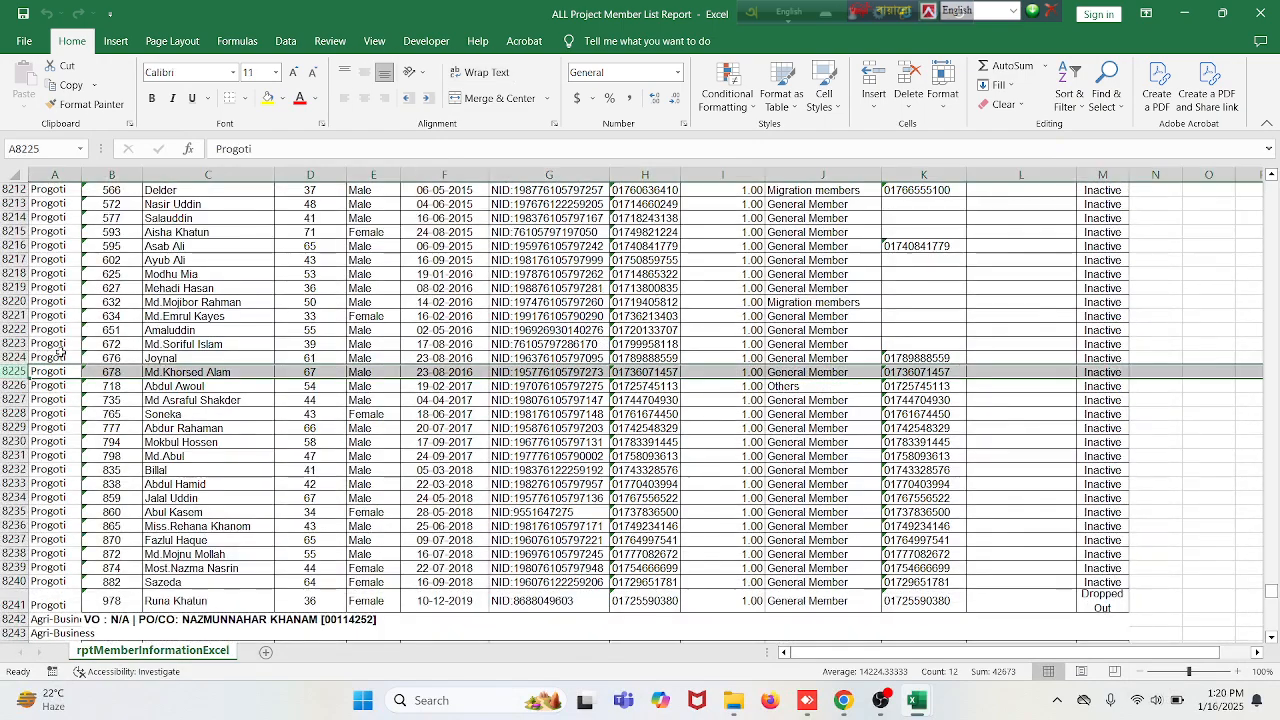
click(16, 400)
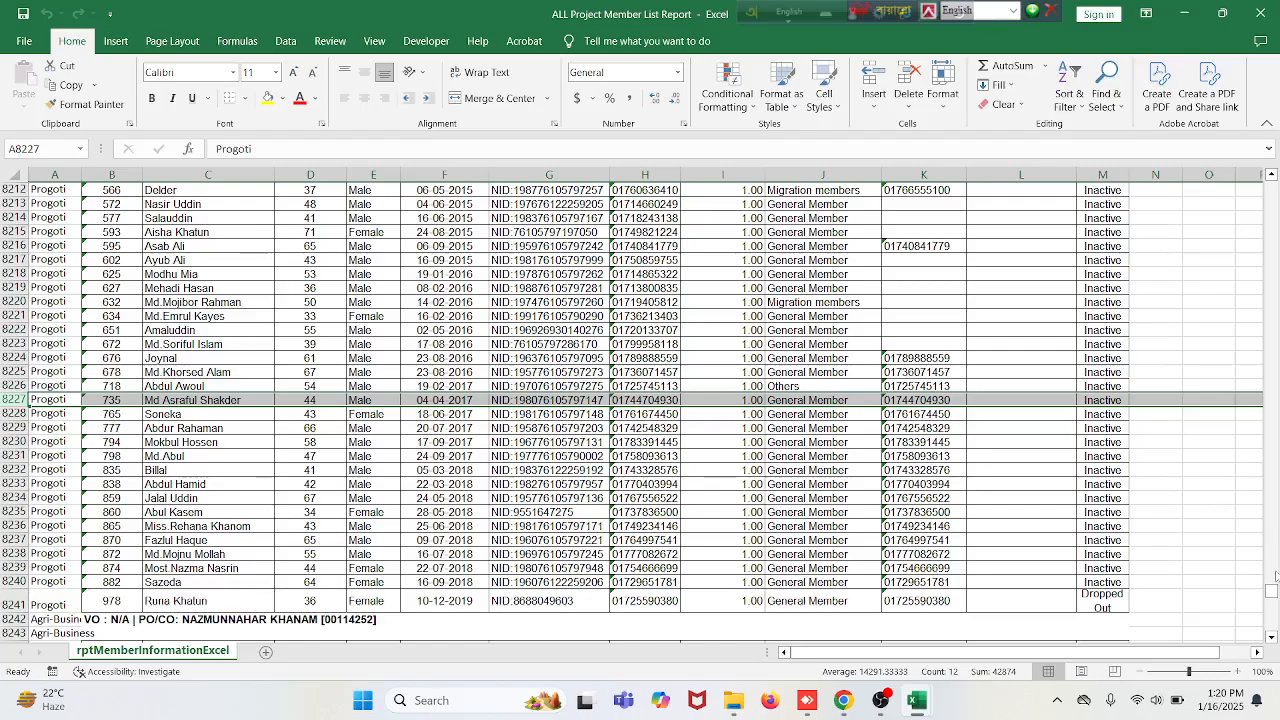
drag(1271, 590, 1264, 675)
scroll(949, 546, down, 3)
scroll(949, 546, up, 11)
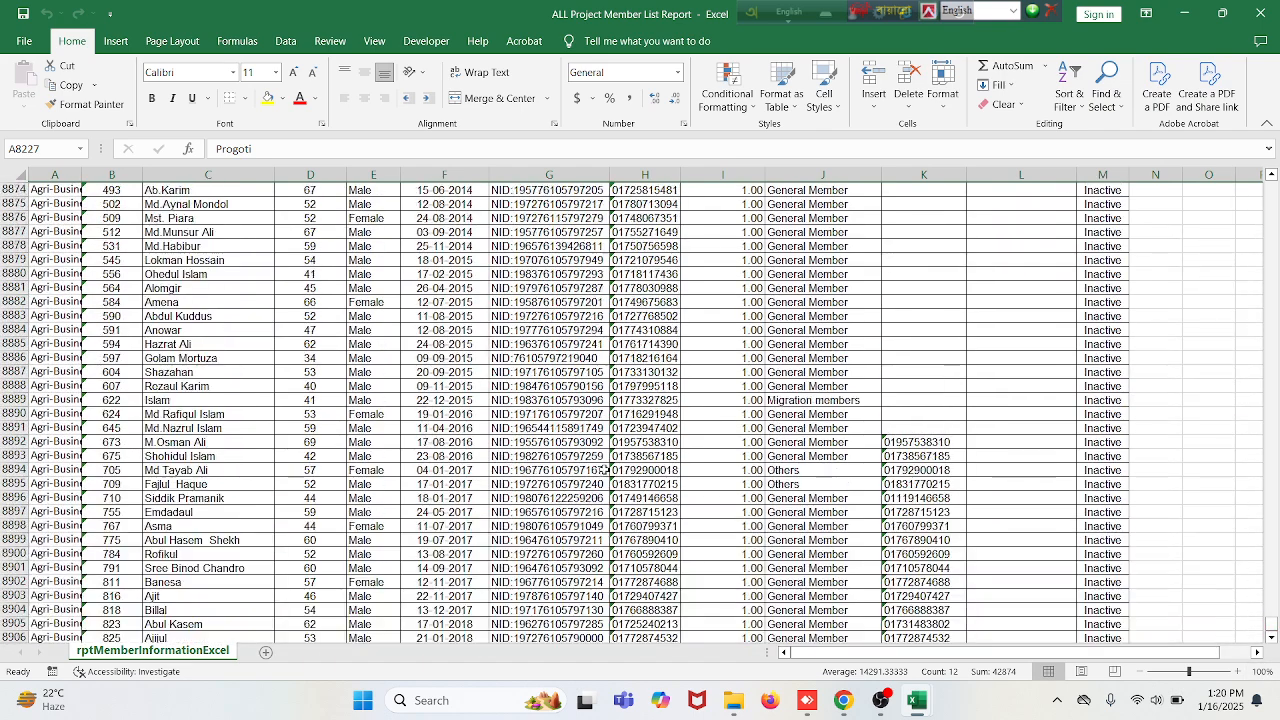
drag(1271, 624, 1162, 172)
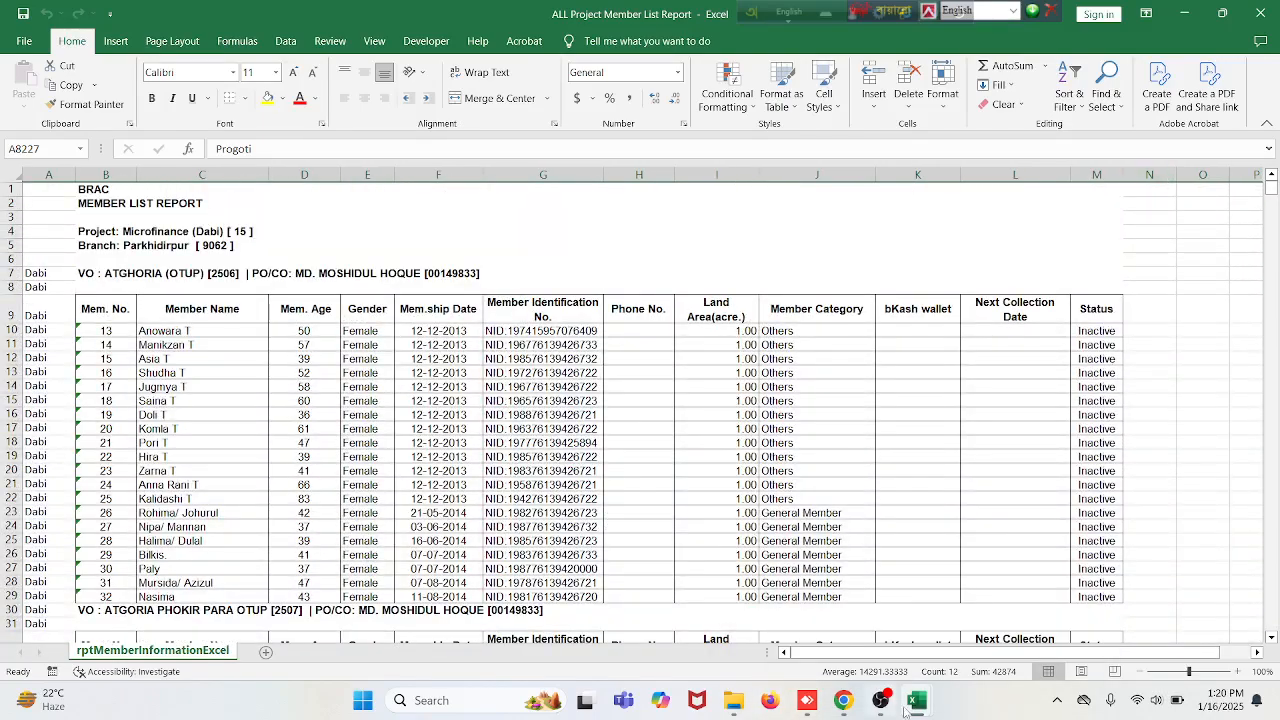
Step: Switch to the SB-MemberListReport_16012025_010520PM workbook and close it
mouse_move(915, 703)
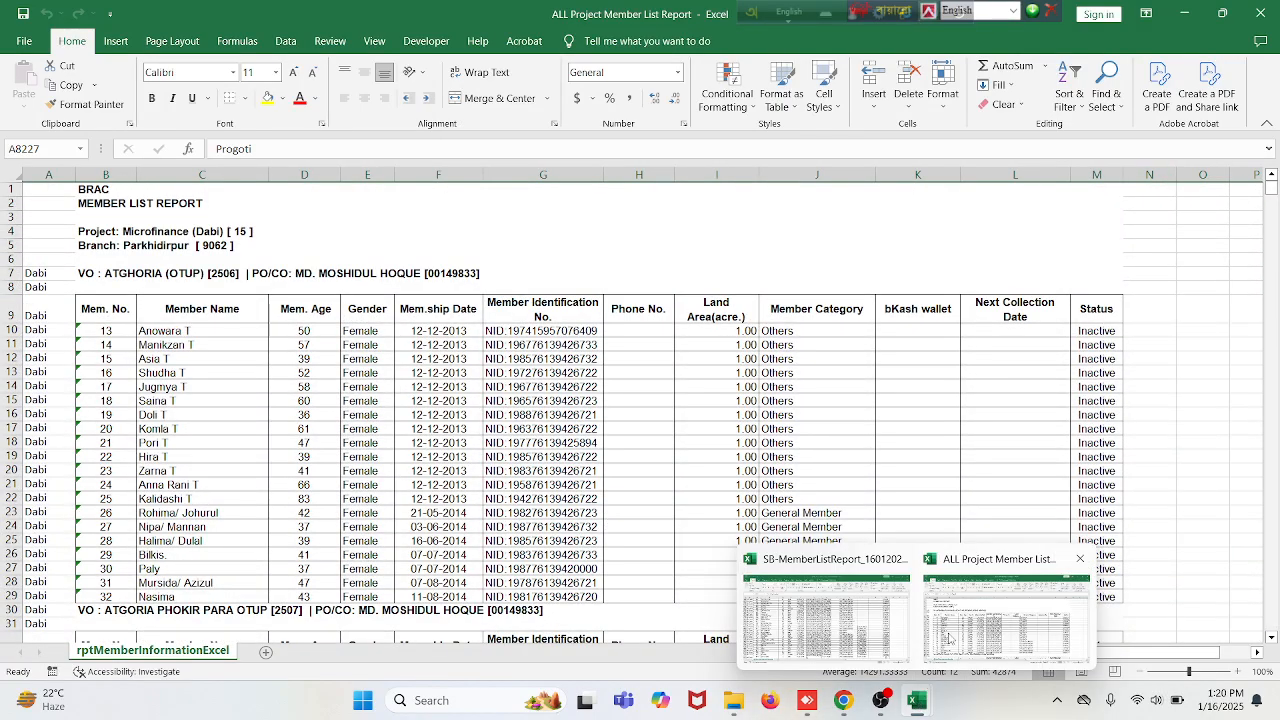
mouse_move(836, 622)
click(855, 655)
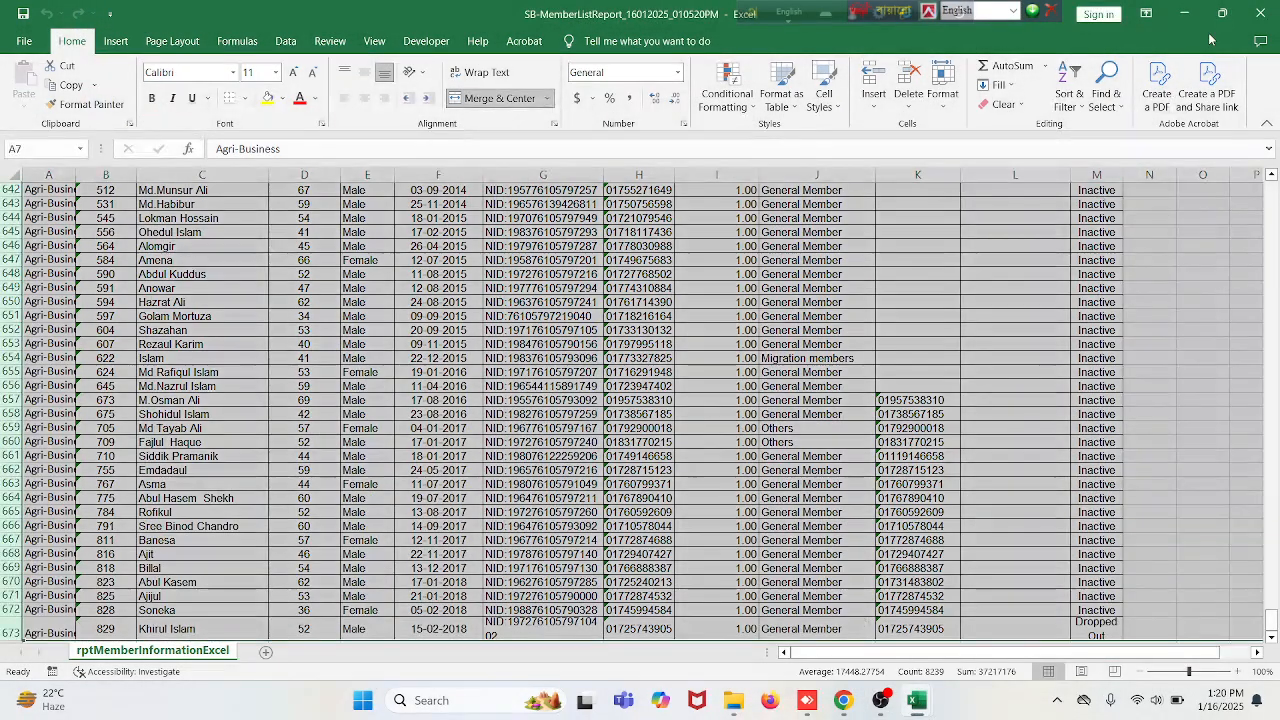
click(1260, 13)
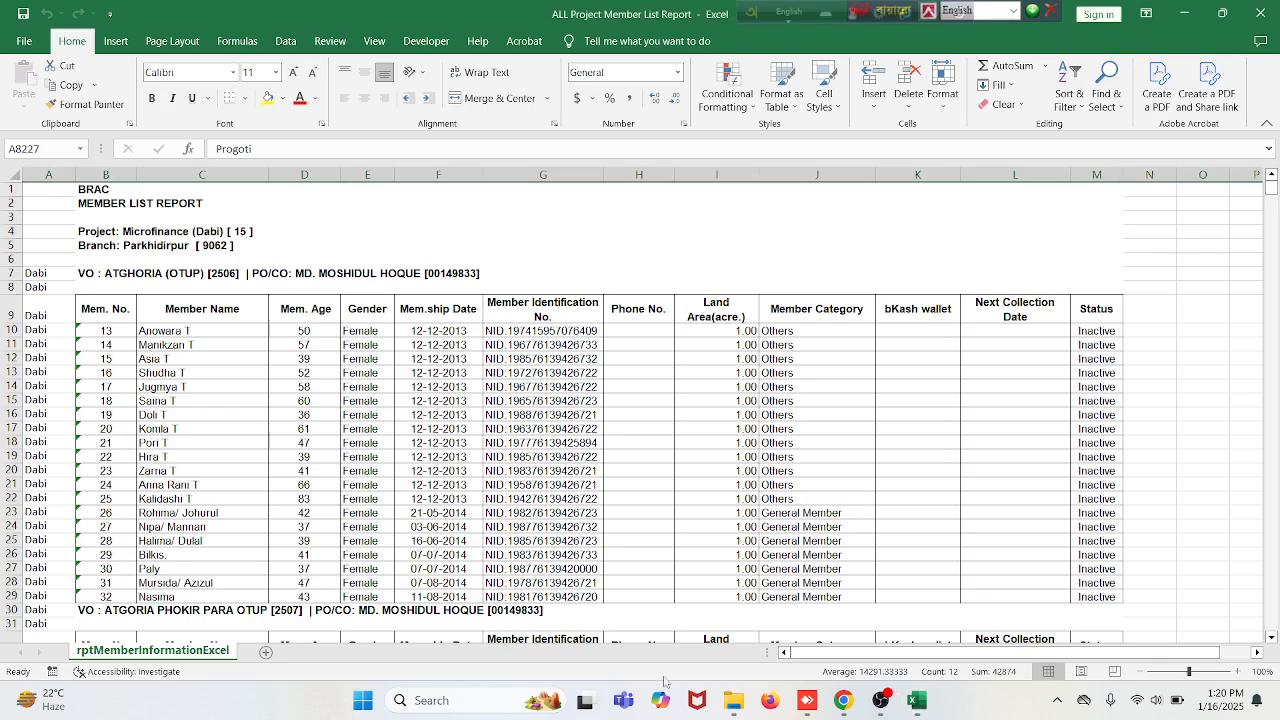
Step: Open the SB-MemberListReport_16012025_010501PM workbook from Downloads, view its Progoti member list from the header, and close it
click(733, 703)
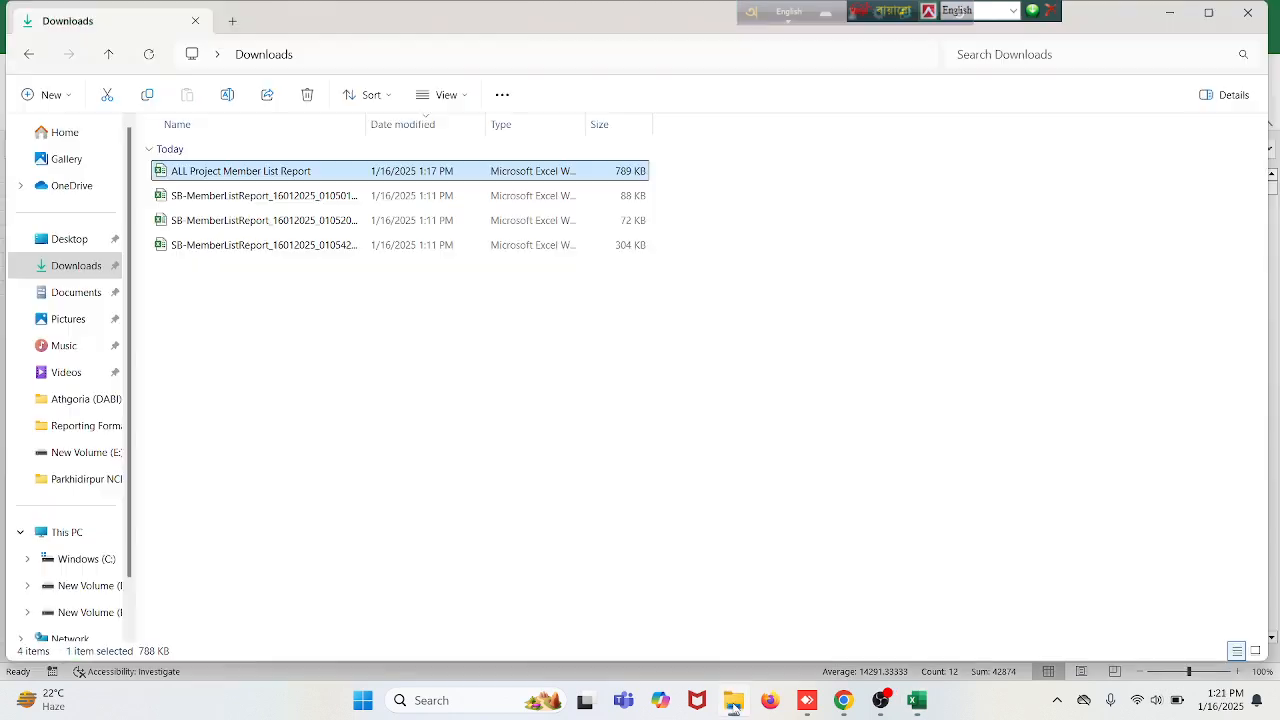
double_click(251, 197)
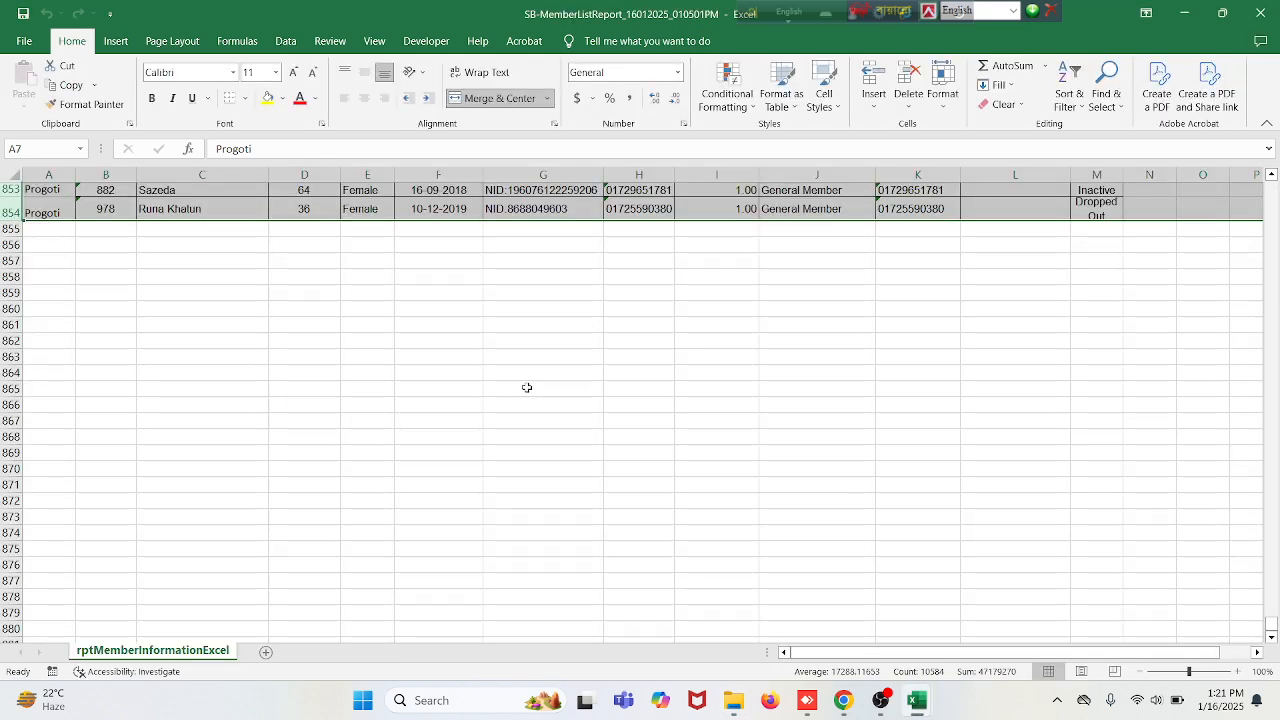
drag(1272, 625, 1229, 81)
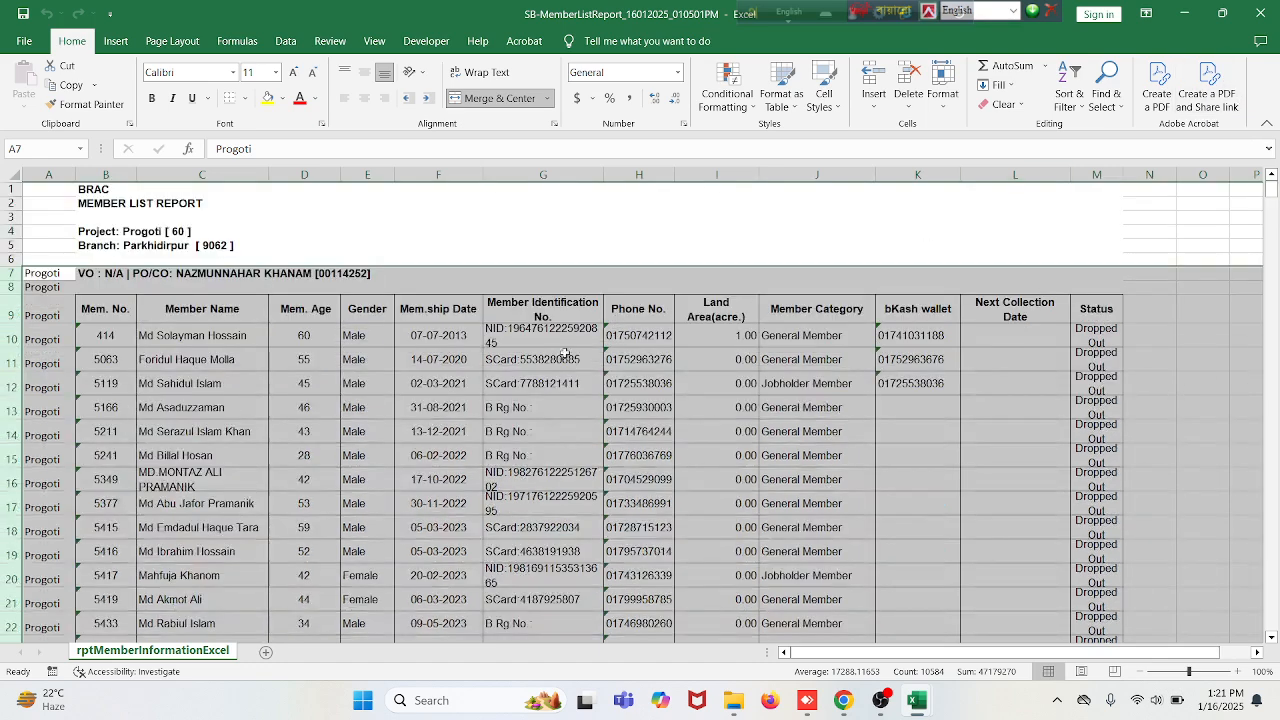
click(1262, 10)
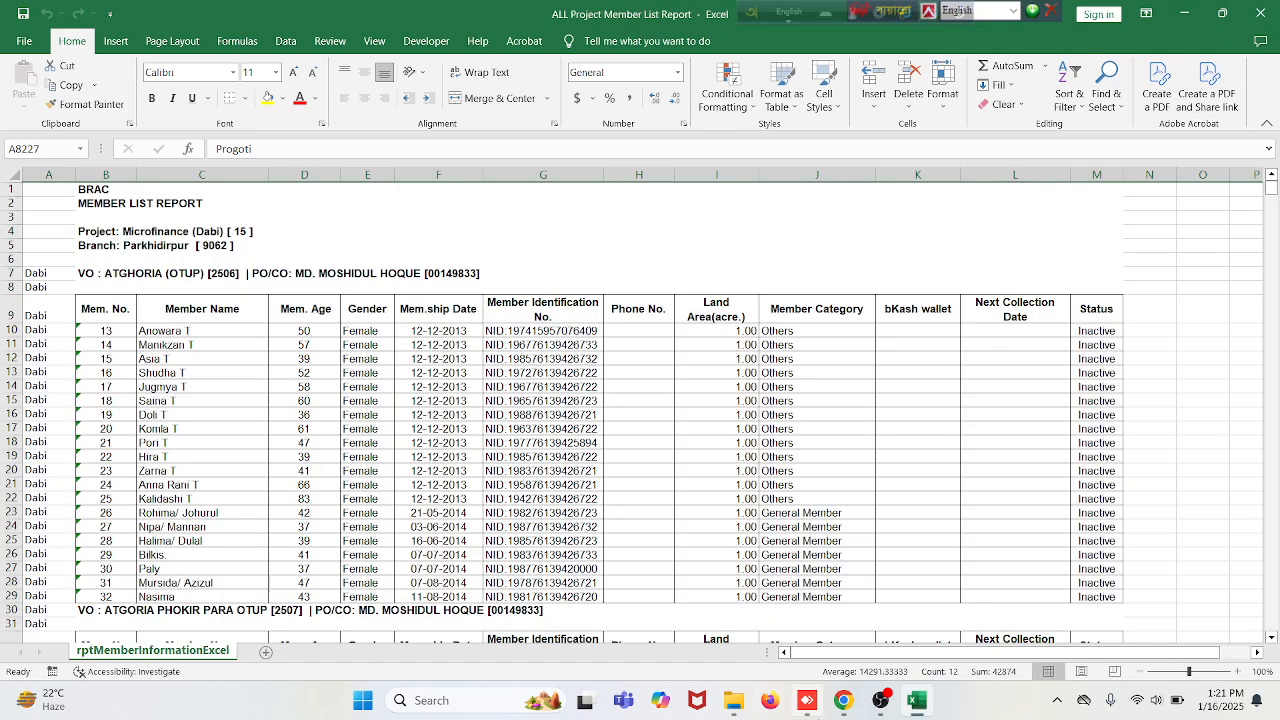
Step: Reopen the SB-MemberListReport_16012025_010520PM workbook from Downloads, view its Agri-Business list, and close it
click(735, 702)
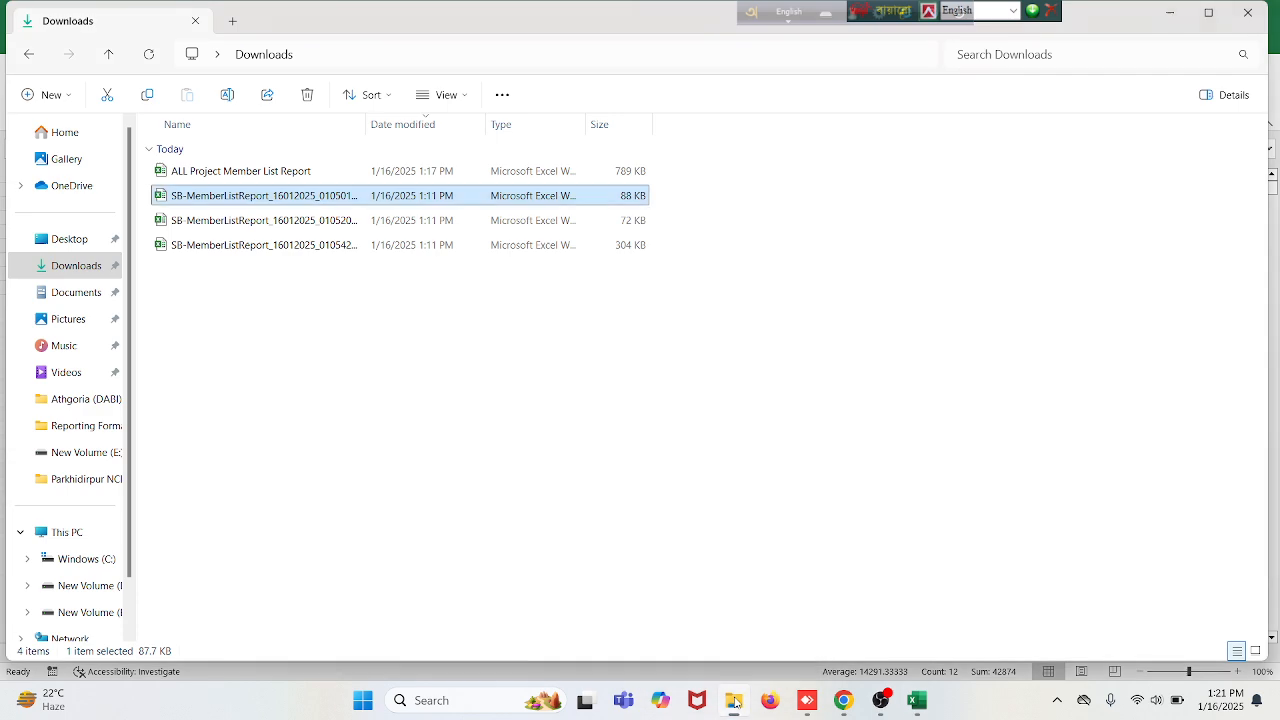
double_click(283, 222)
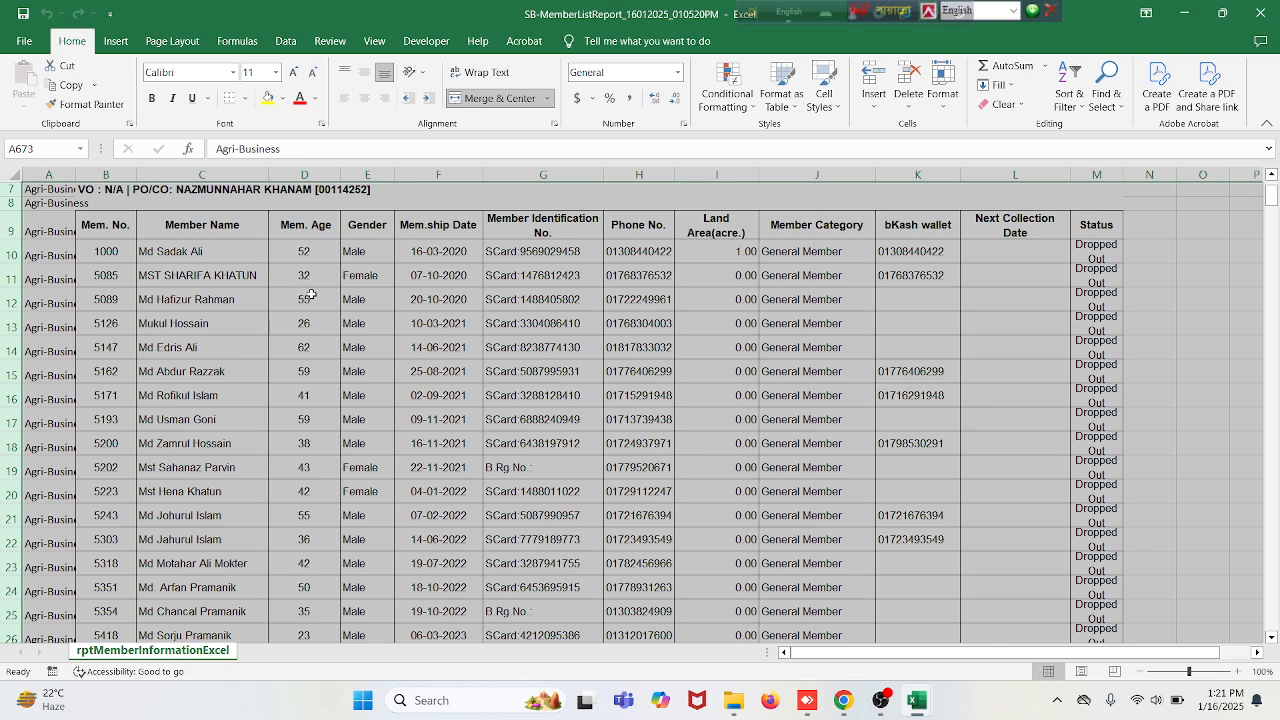
click(1260, 13)
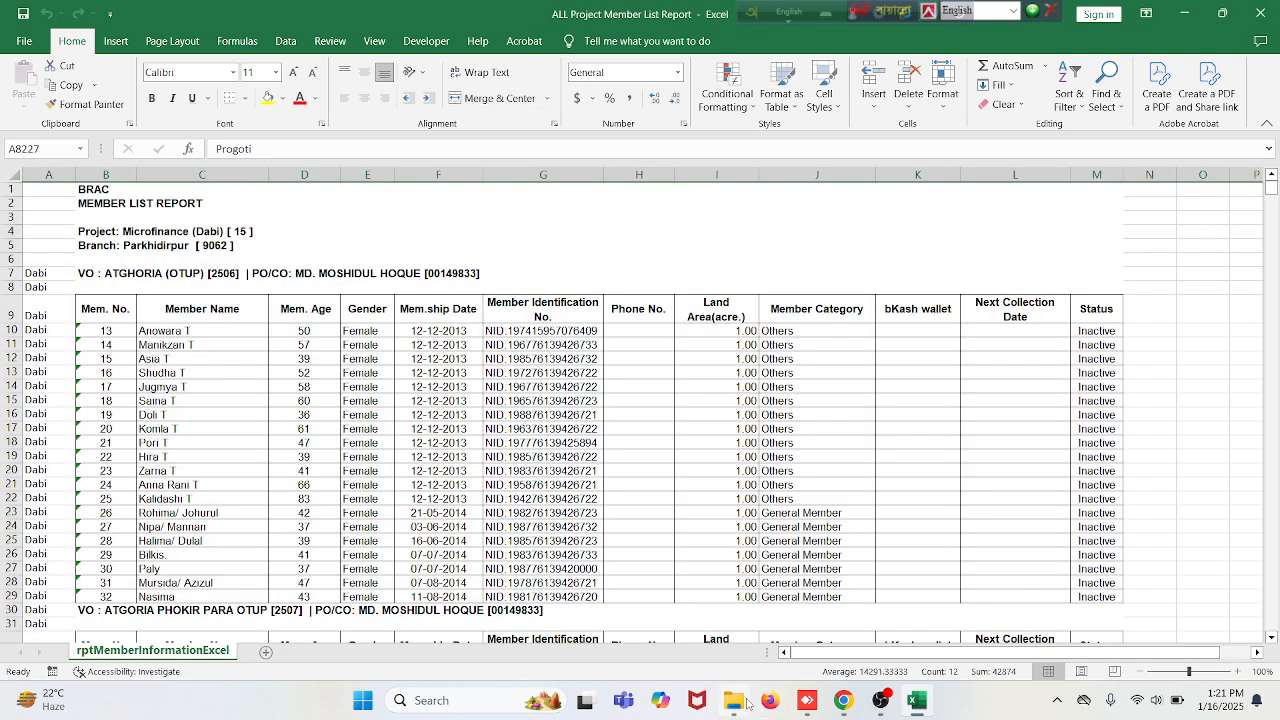
Step: Open the SB-MemberListReport_16012025_010542PM workbook from Downloads and select its rows from 7 down to 3351
click(736, 700)
double_click(285, 245)
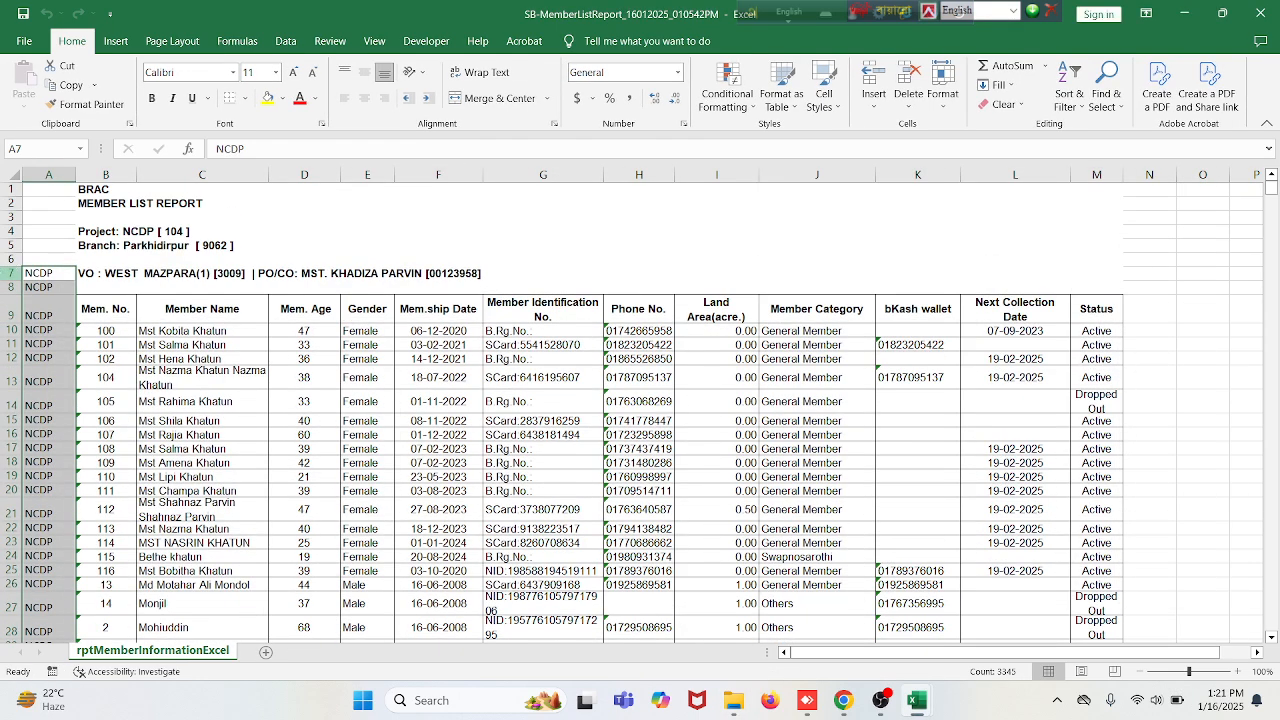
click(8, 273)
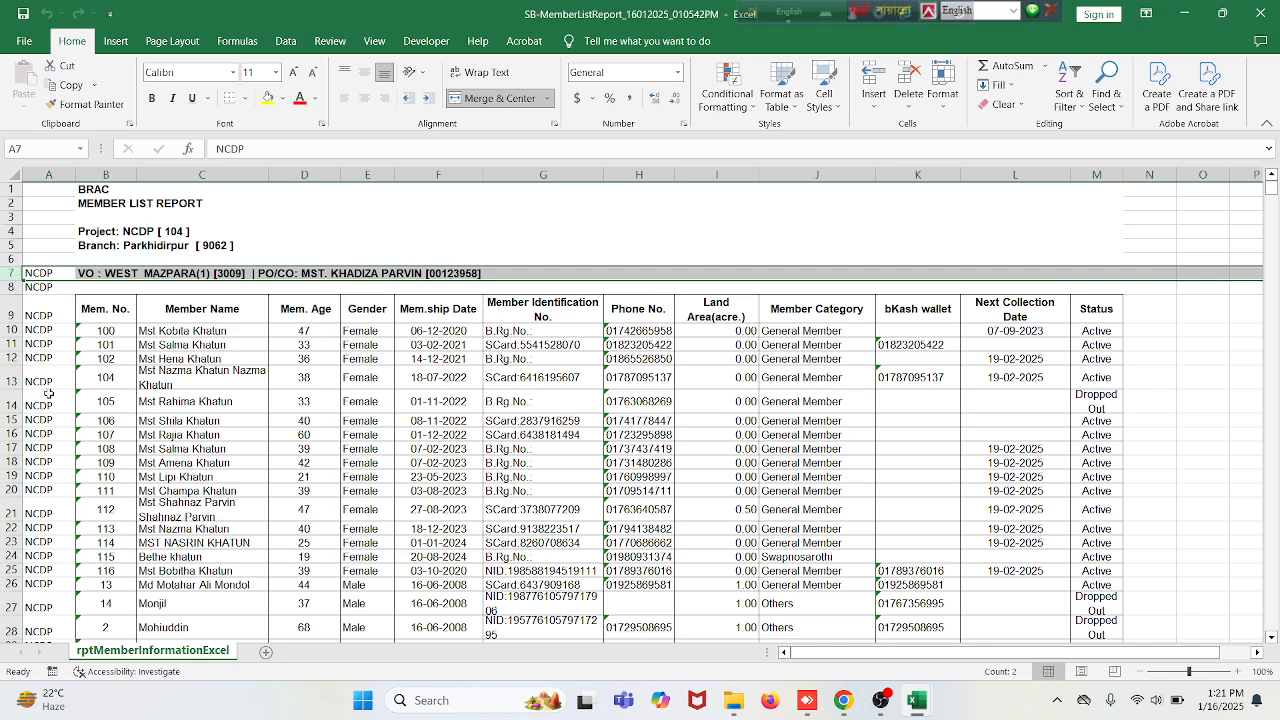
key(ctrl+shift+Down)
scroll(142, 380, down, 3)
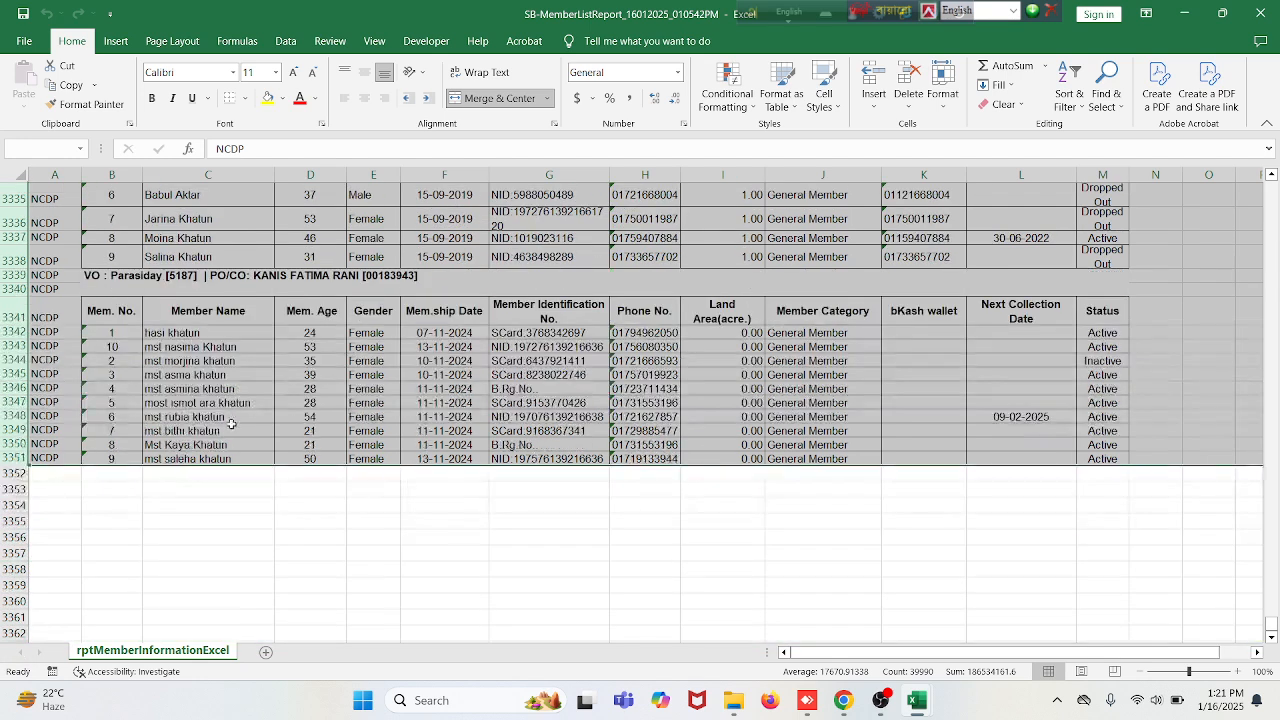
Step: Copy the selected NCDP rows and paste them into the ALL Project Member List Report workbook at row 8909, below the Agri-Business list
key(ctrl+c)
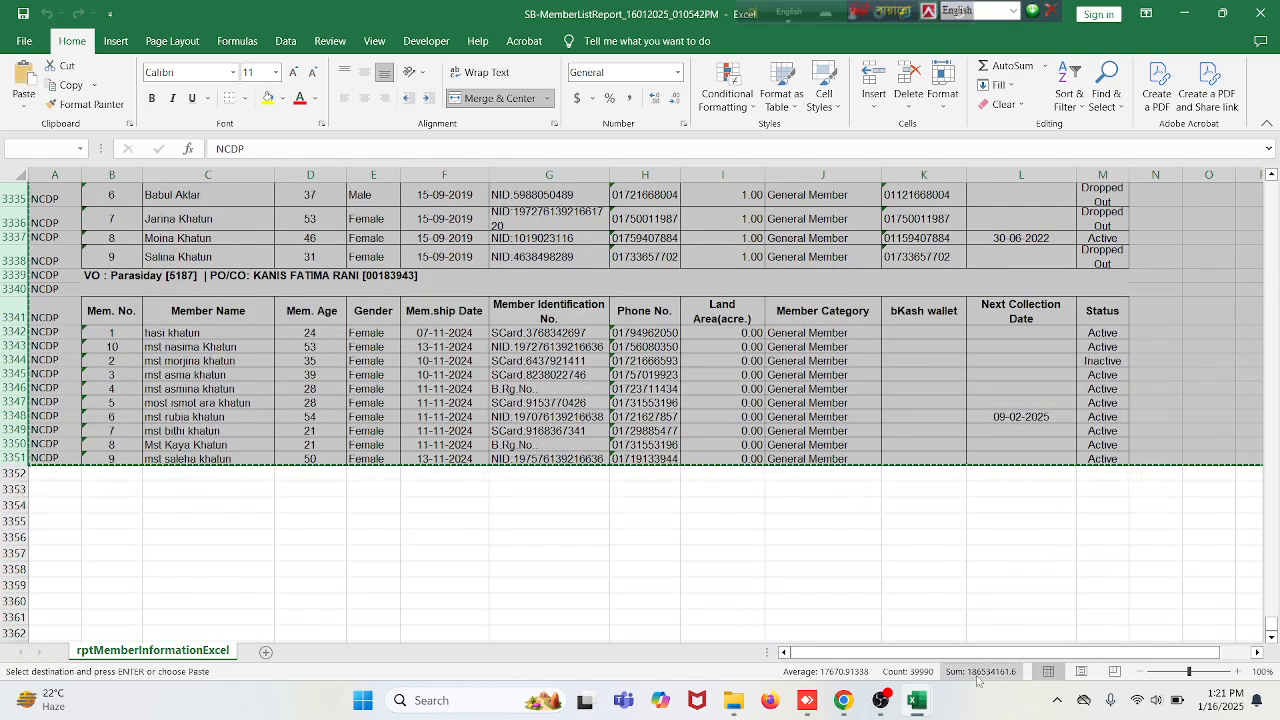
mouse_move(914, 703)
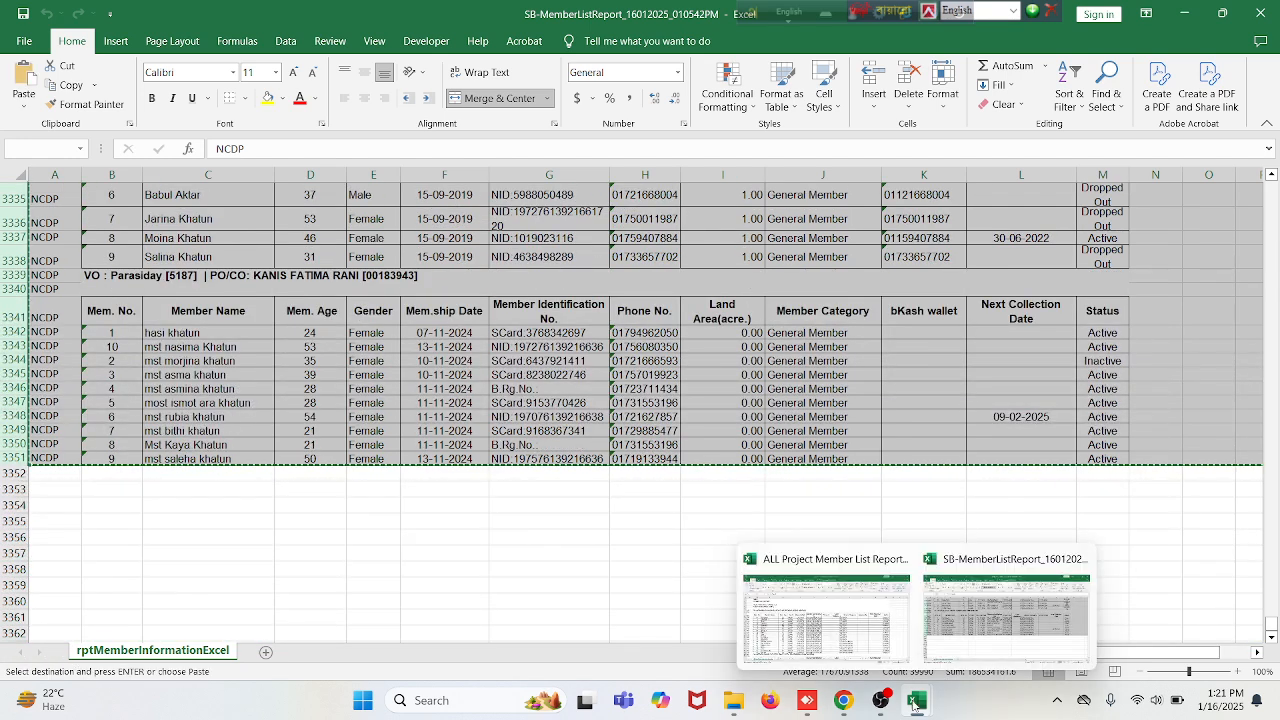
click(876, 645)
drag(1271, 190, 1268, 640)
scroll(167, 529, down, 3)
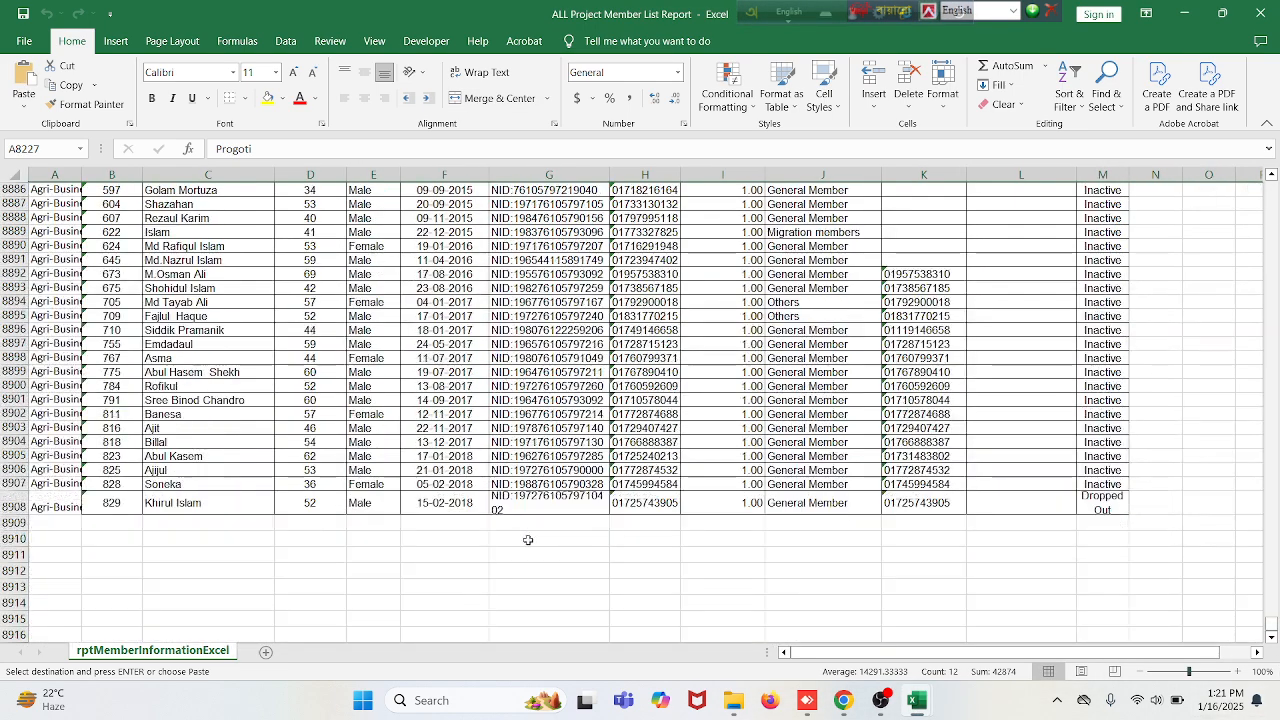
click(8, 523)
key(ctrl+v)
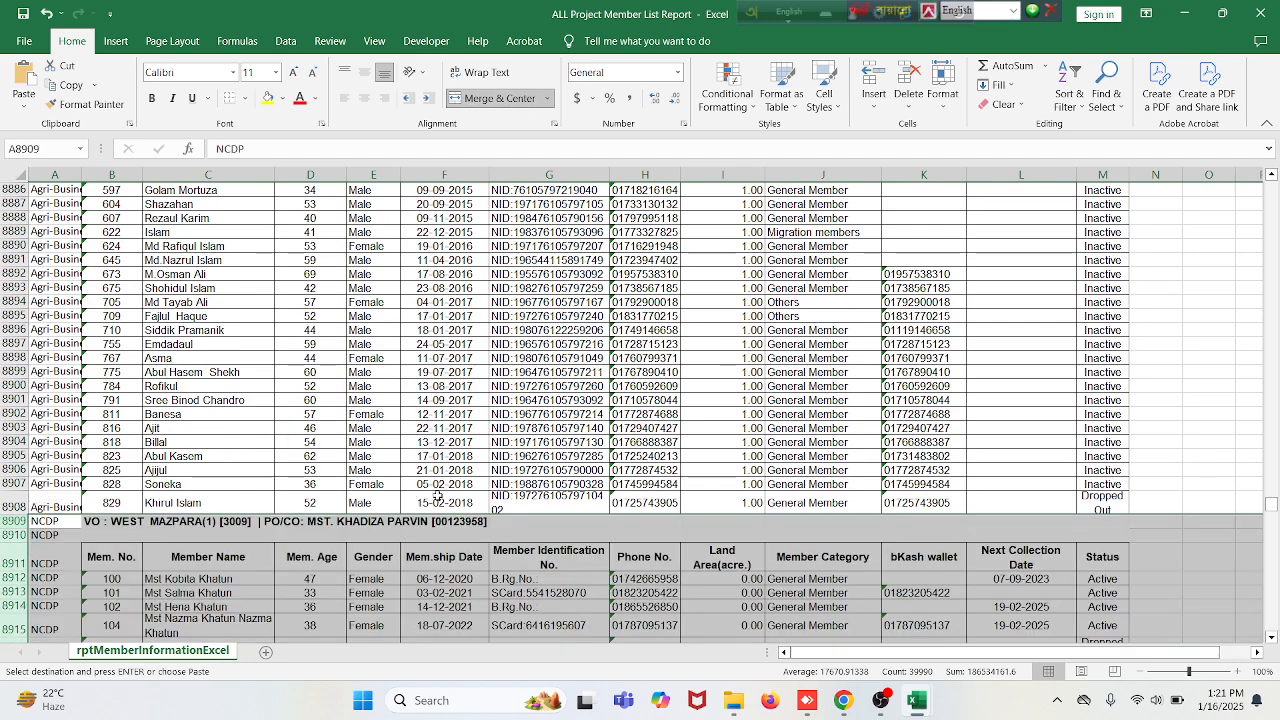
Step: Insert a blank column before the Mem. No. column, next to the project names
scroll(467, 482, up, 4)
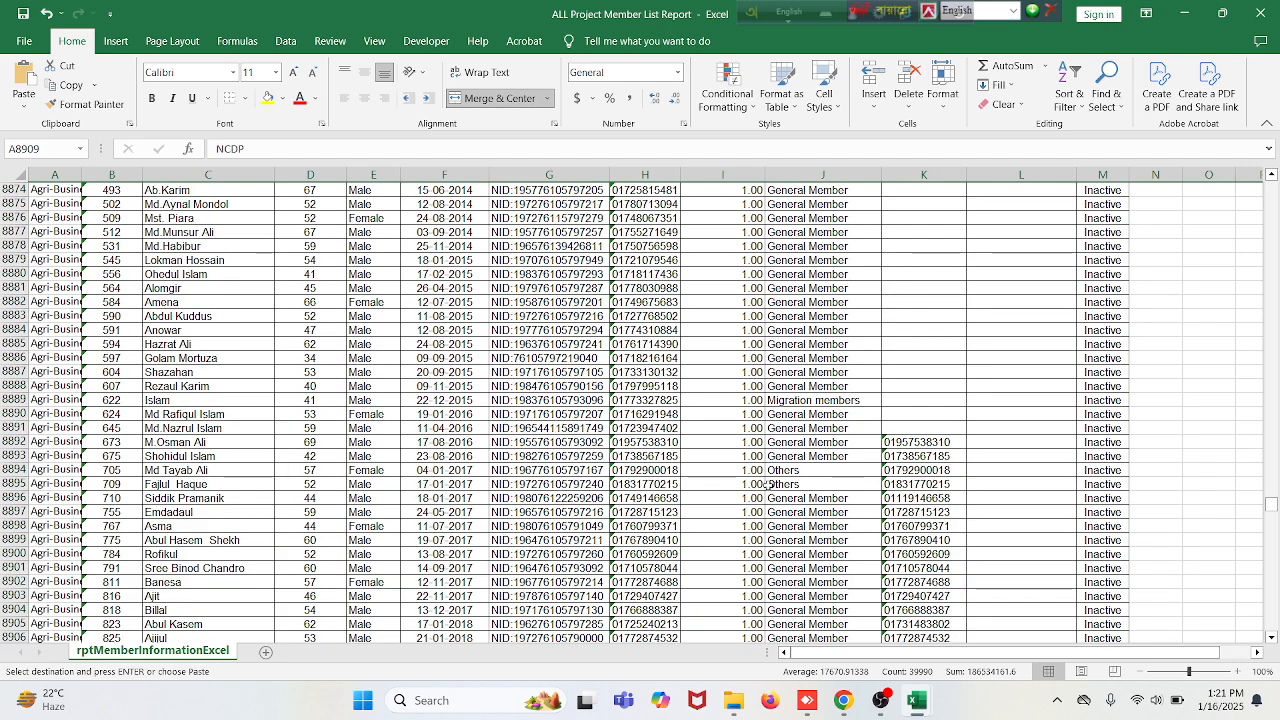
scroll(767, 485, up, 20)
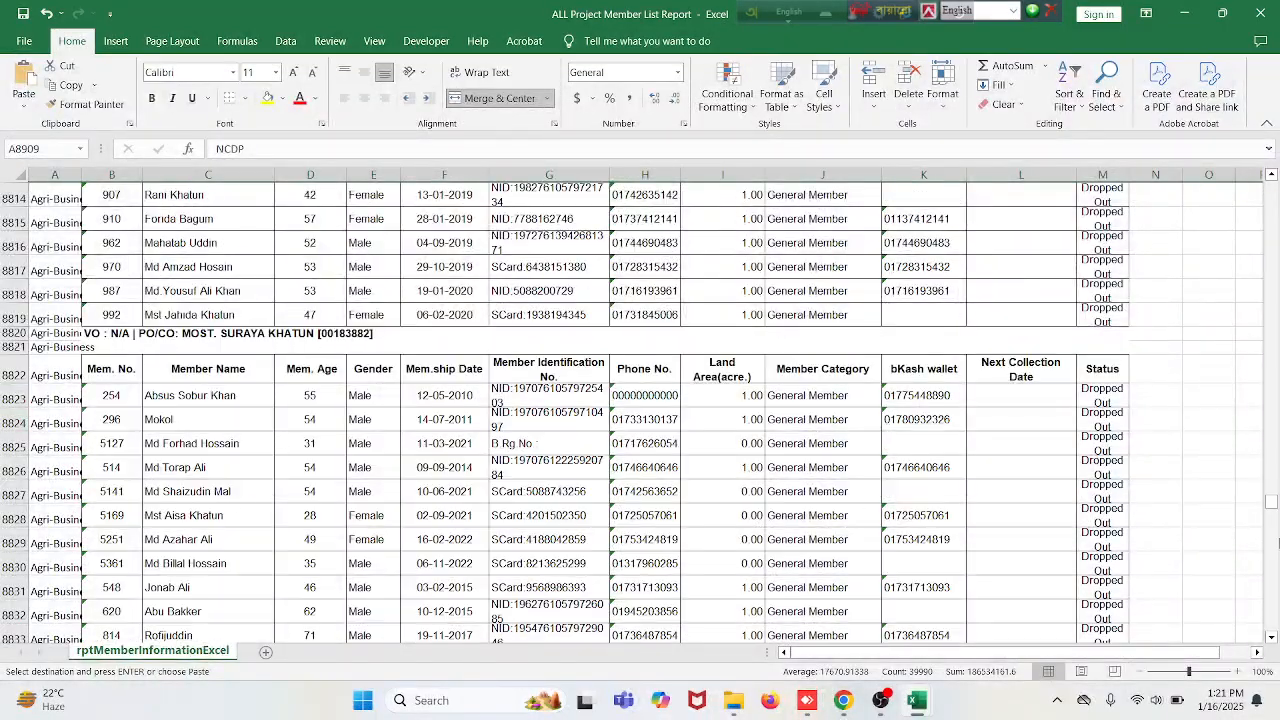
drag(1272, 500, 1271, 186)
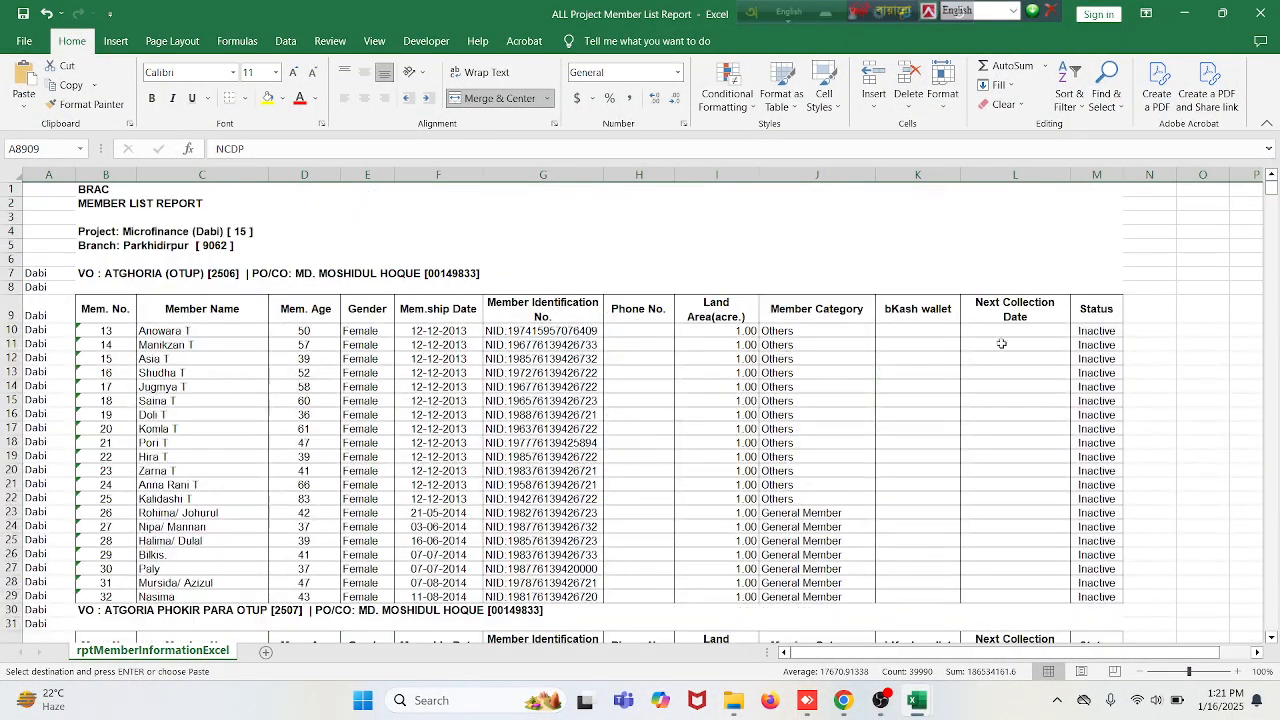
click(505, 441)
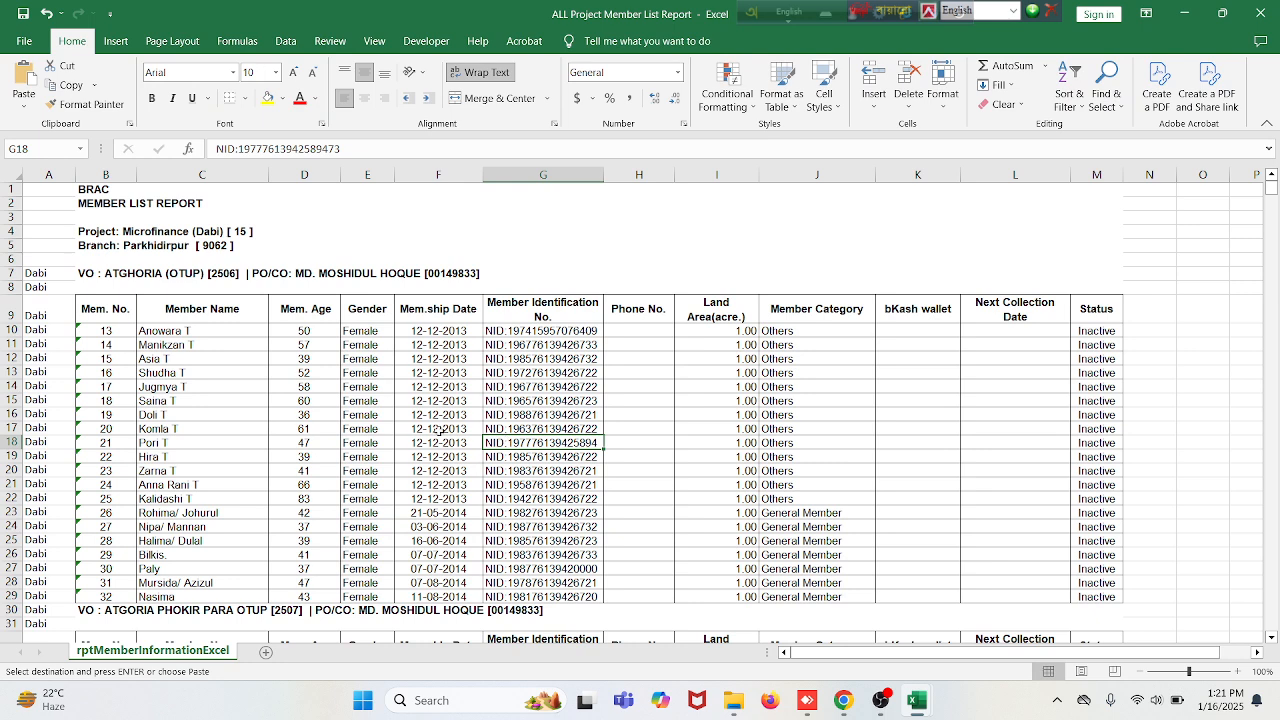
click(52, 375)
click(241, 376)
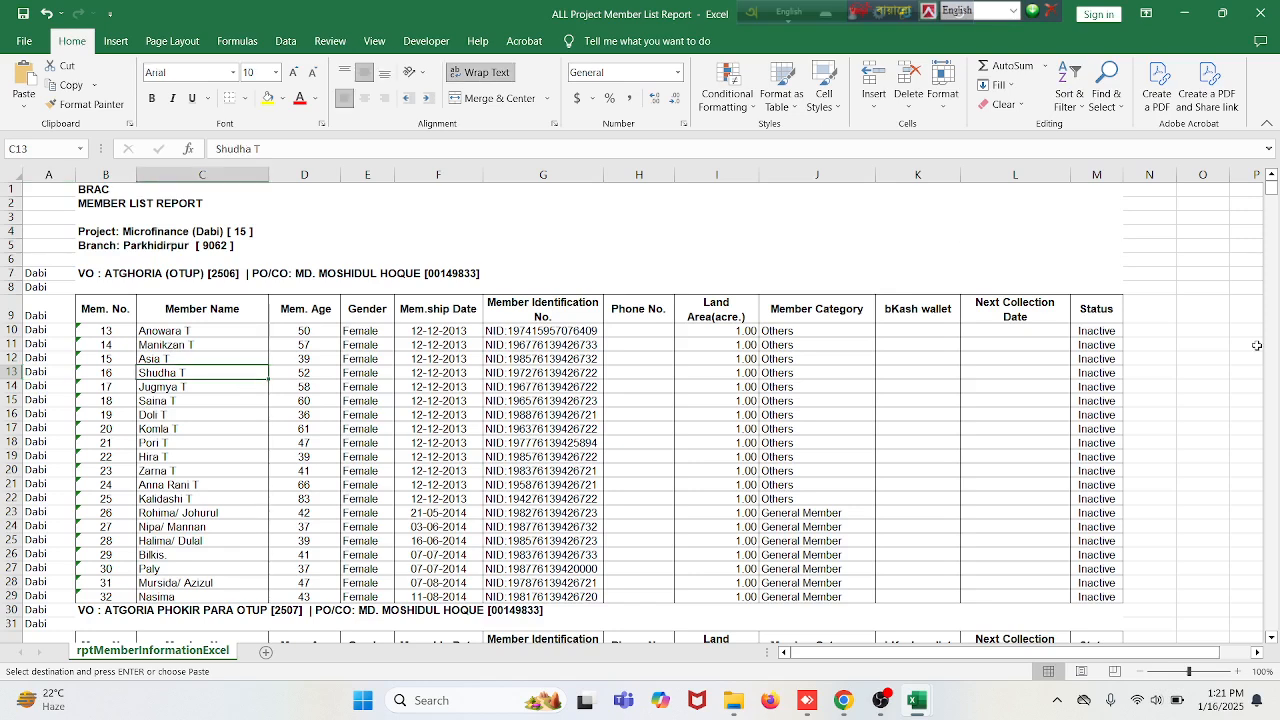
click(300, 429)
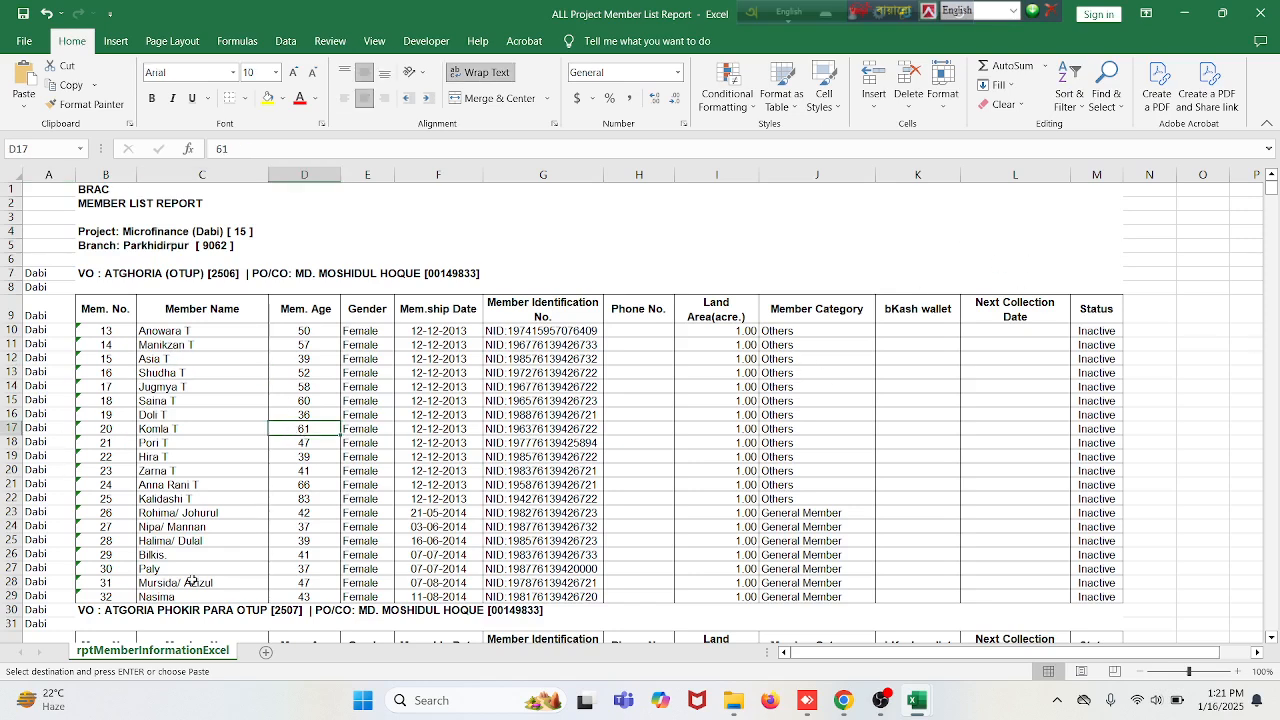
click(108, 174)
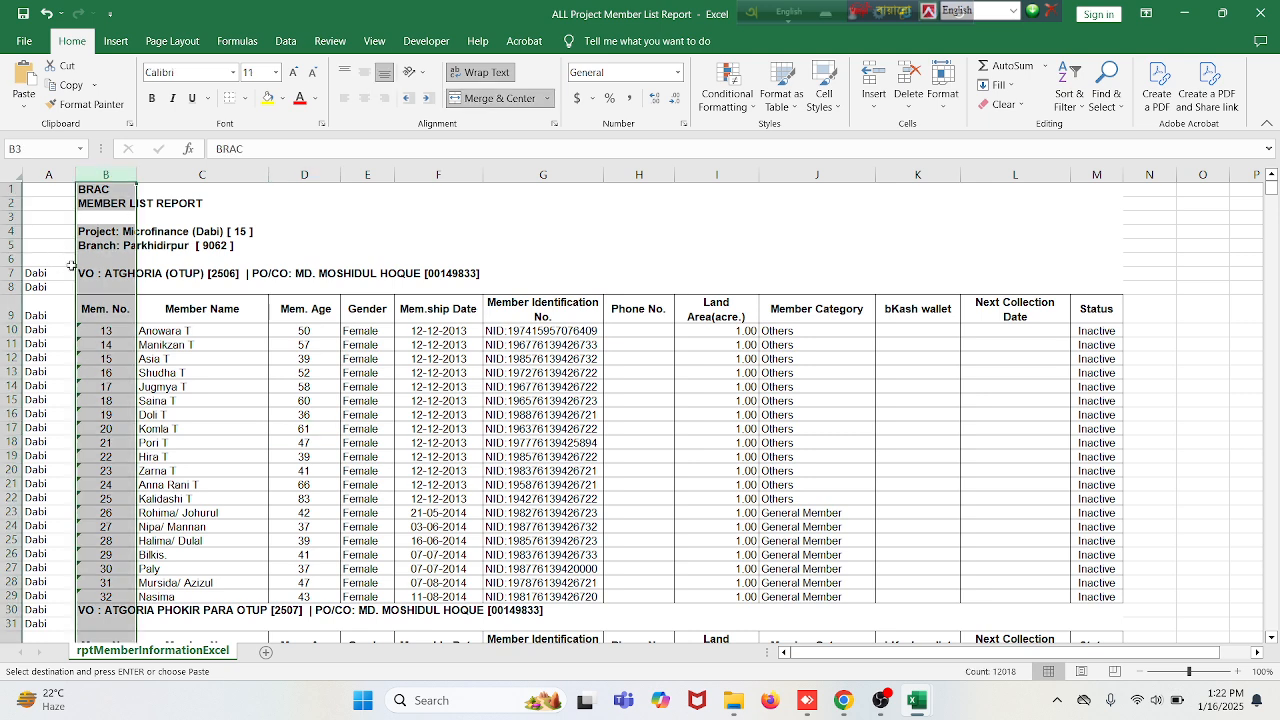
click(874, 80)
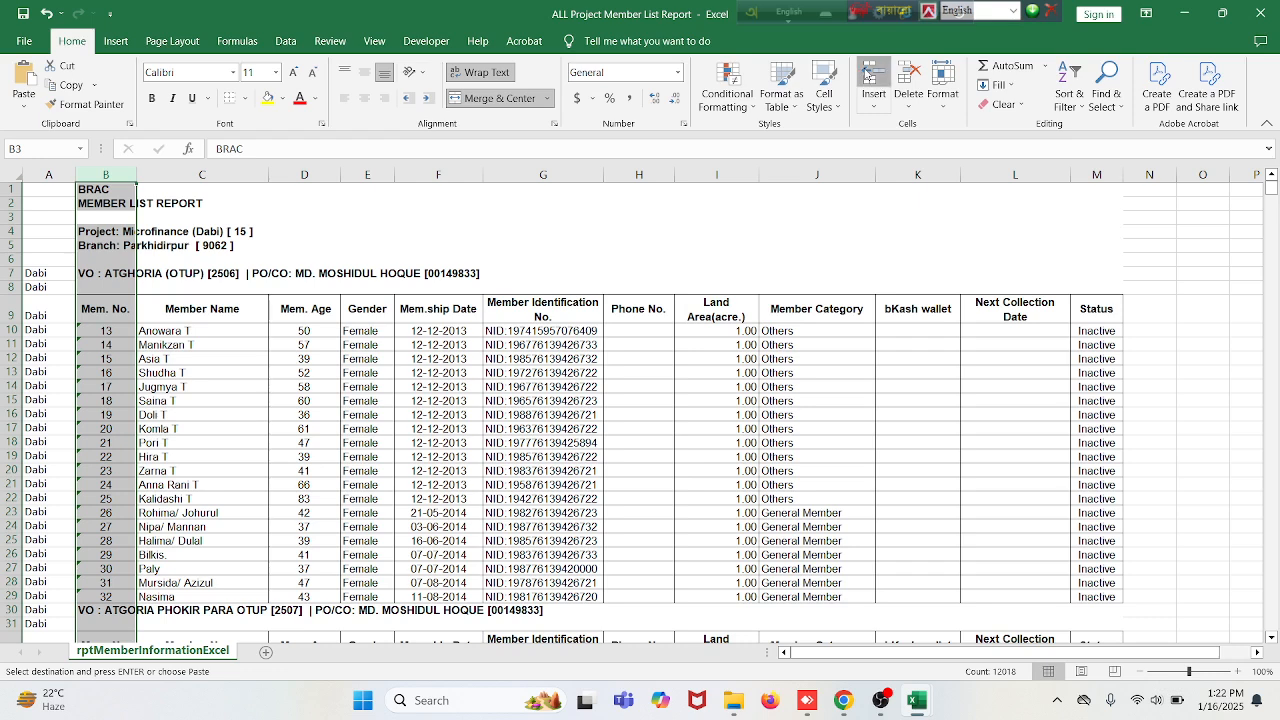
click(248, 372)
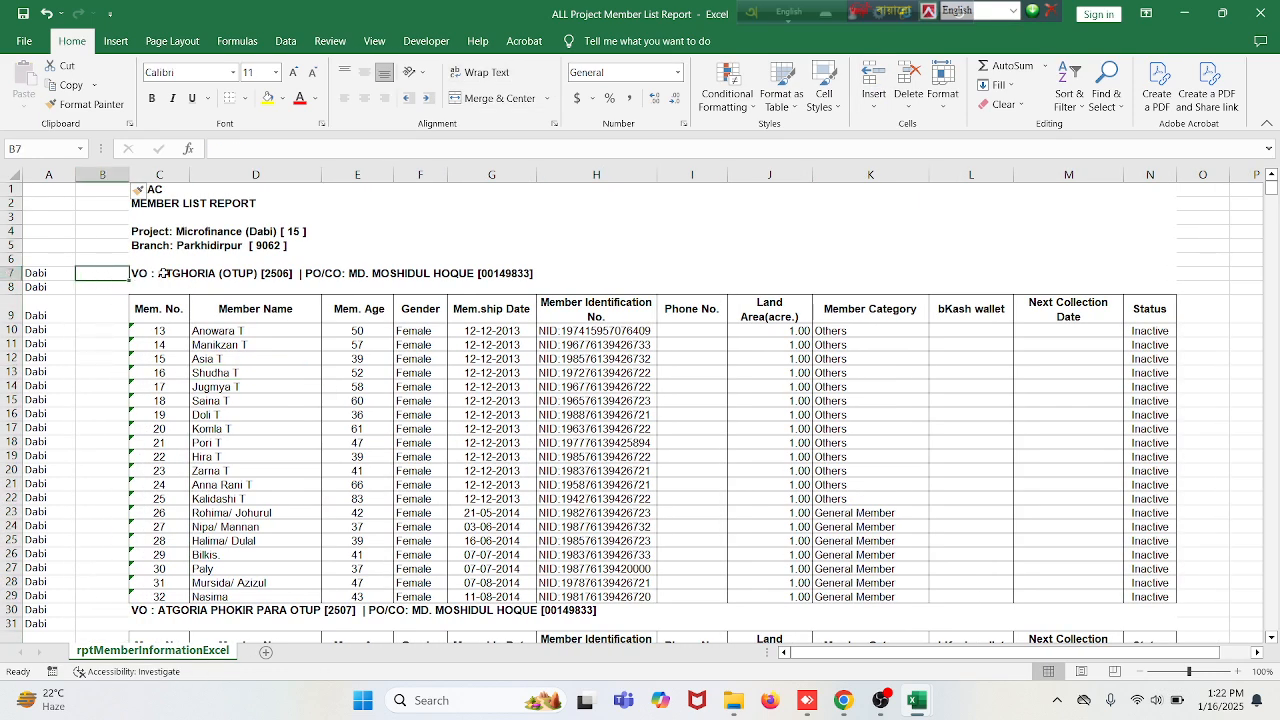
Step: Enter the formula =C7 in cell B7 to bring in the first VO heading
click(150, 273)
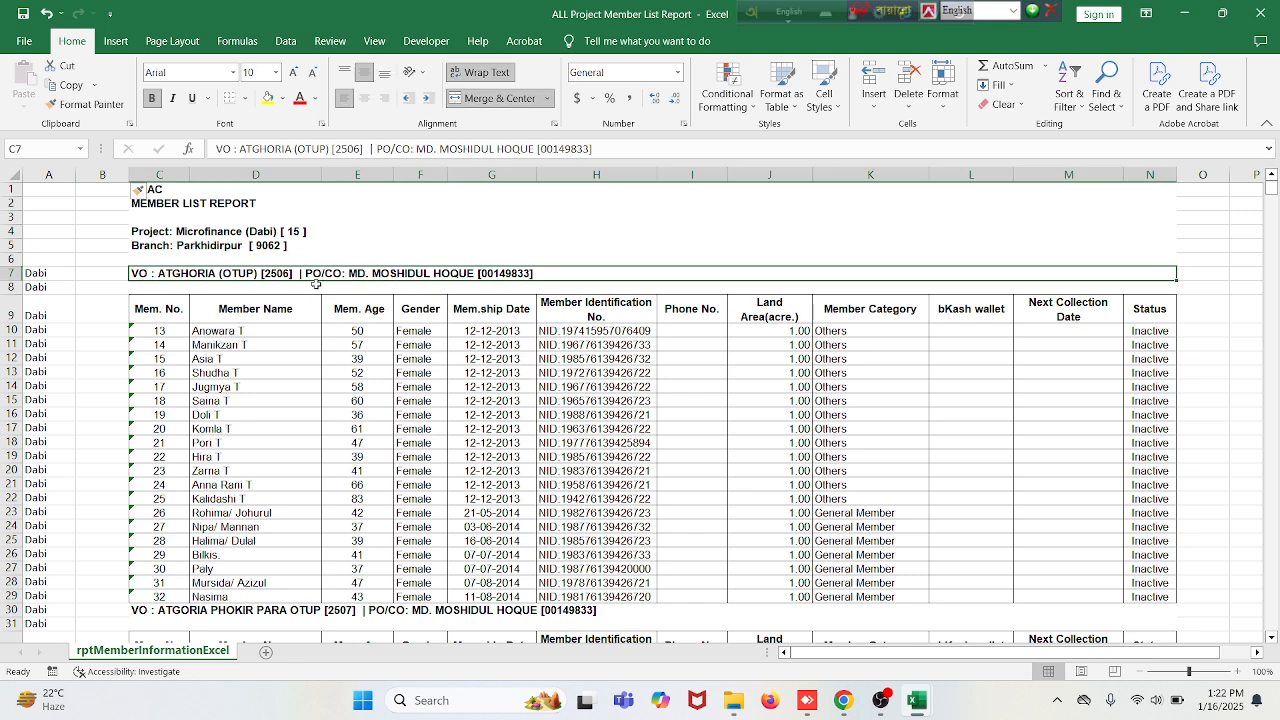
click(88, 274)
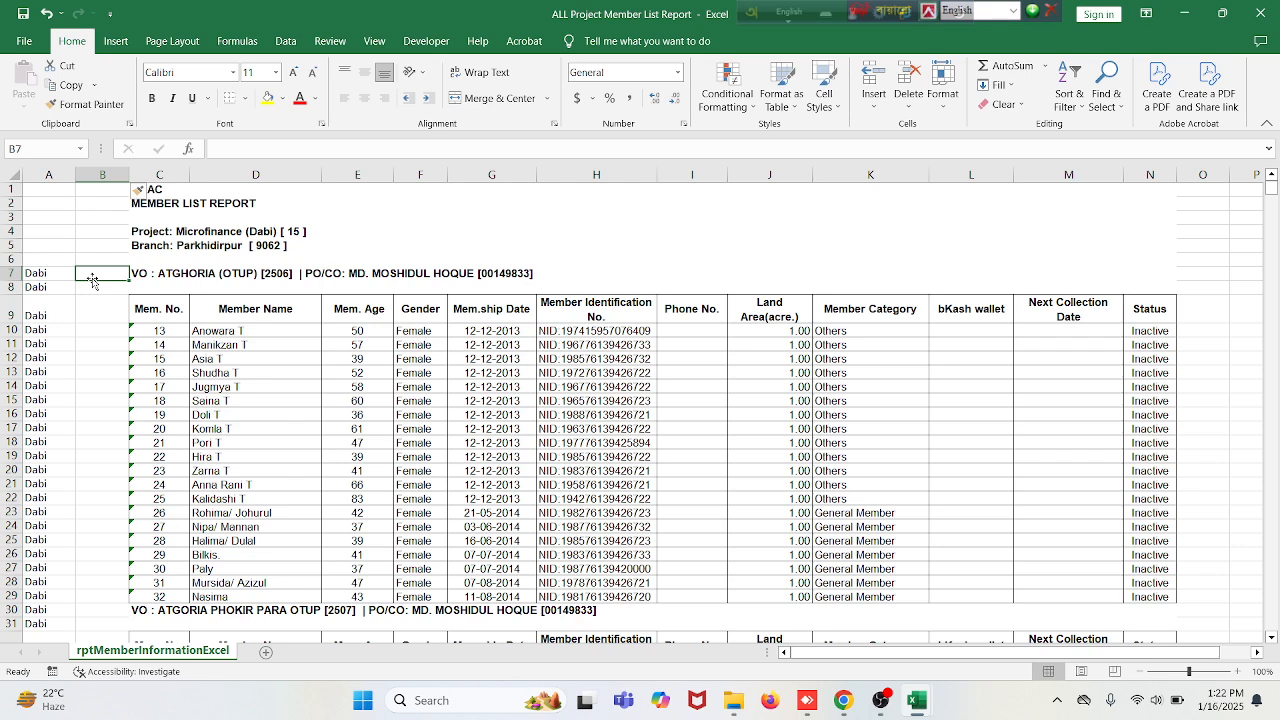
text(=)
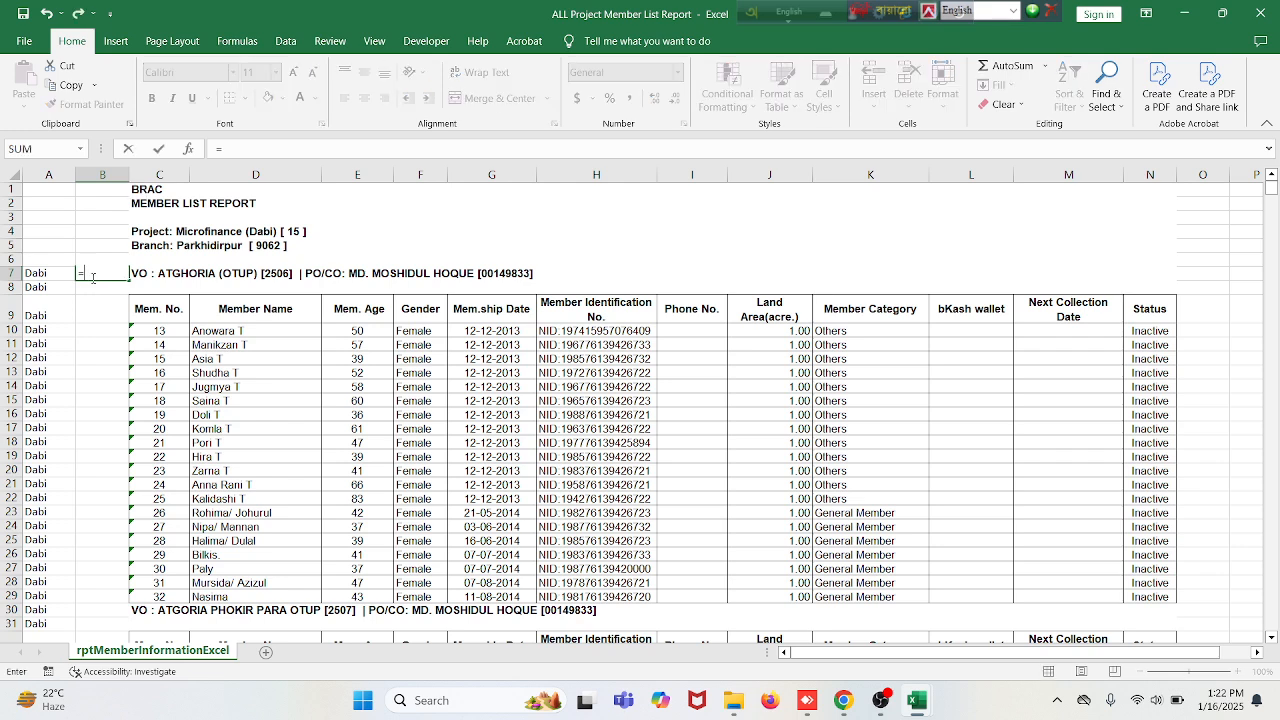
click(144, 273)
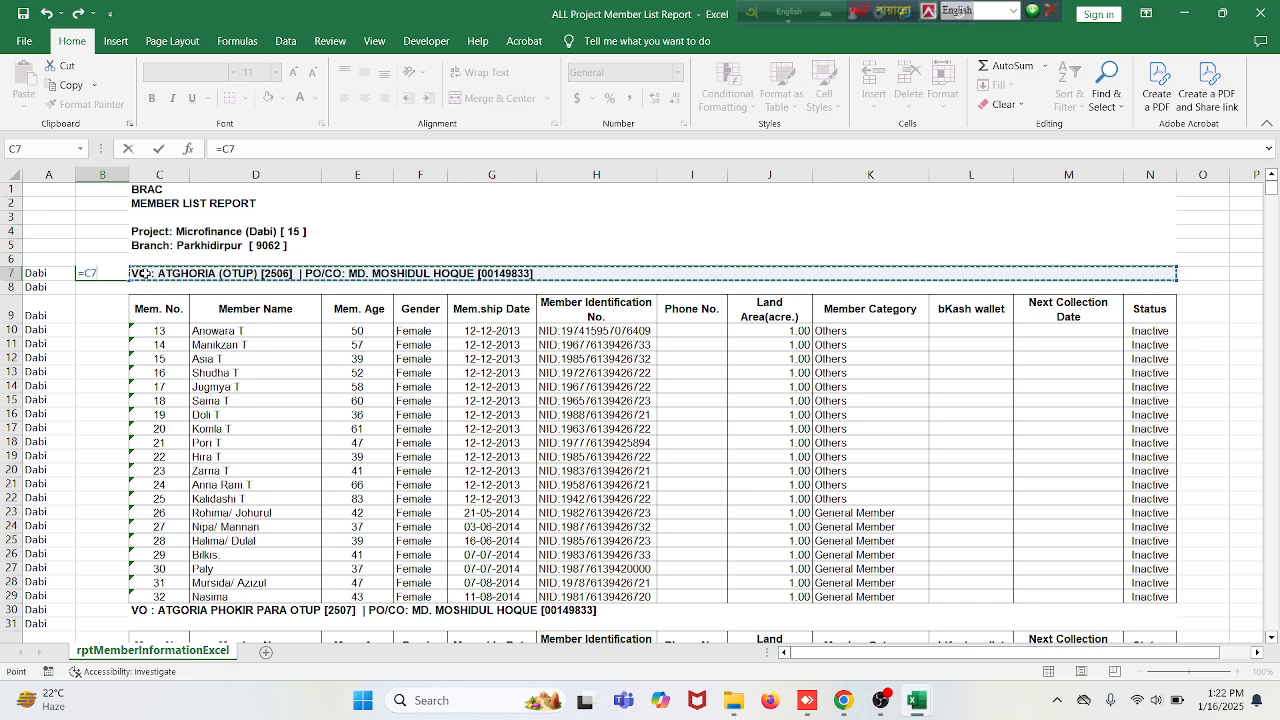
key(Return)
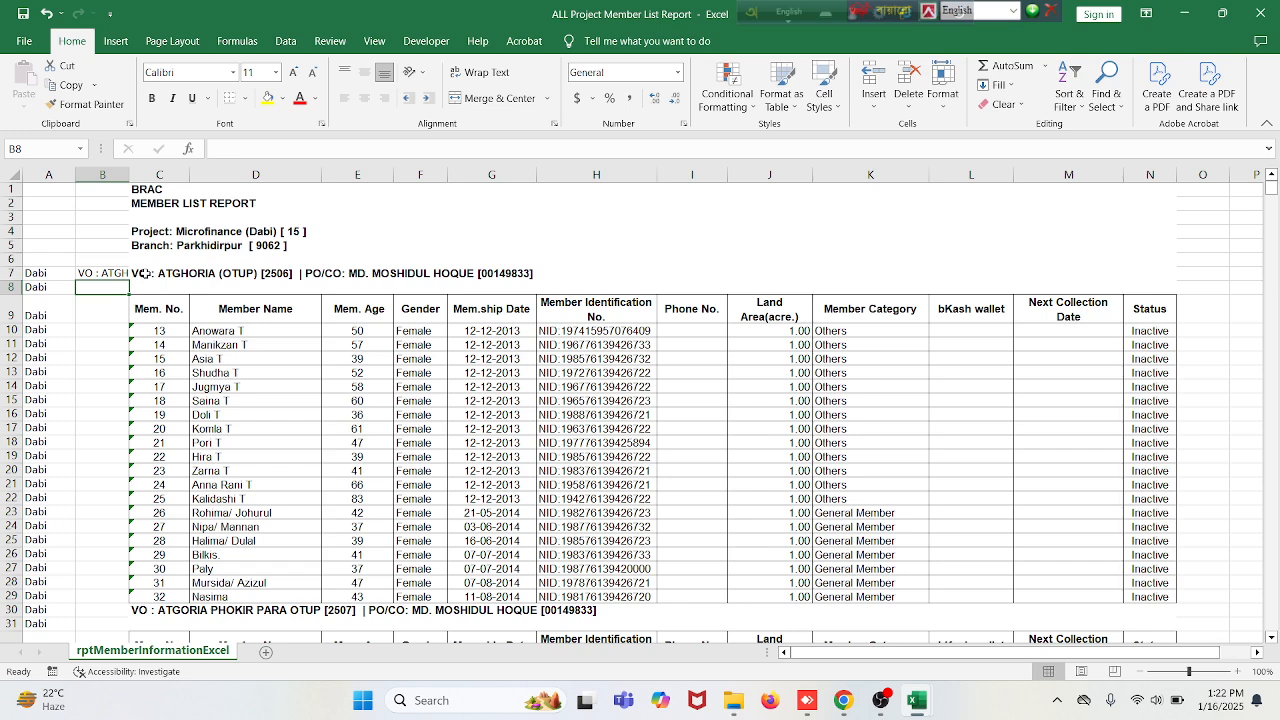
Step: Fill the B7 formula down column B to the end of the list and check that it reaches row 12253
click(110, 272)
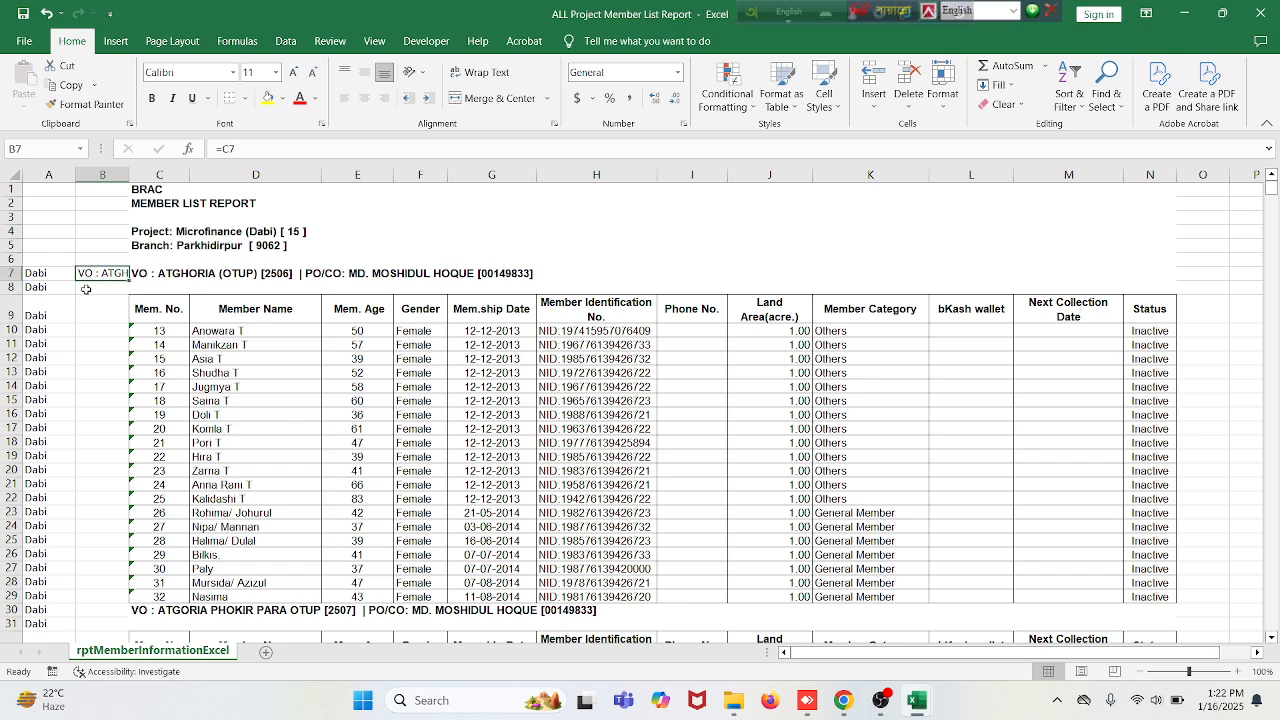
double_click(130, 280)
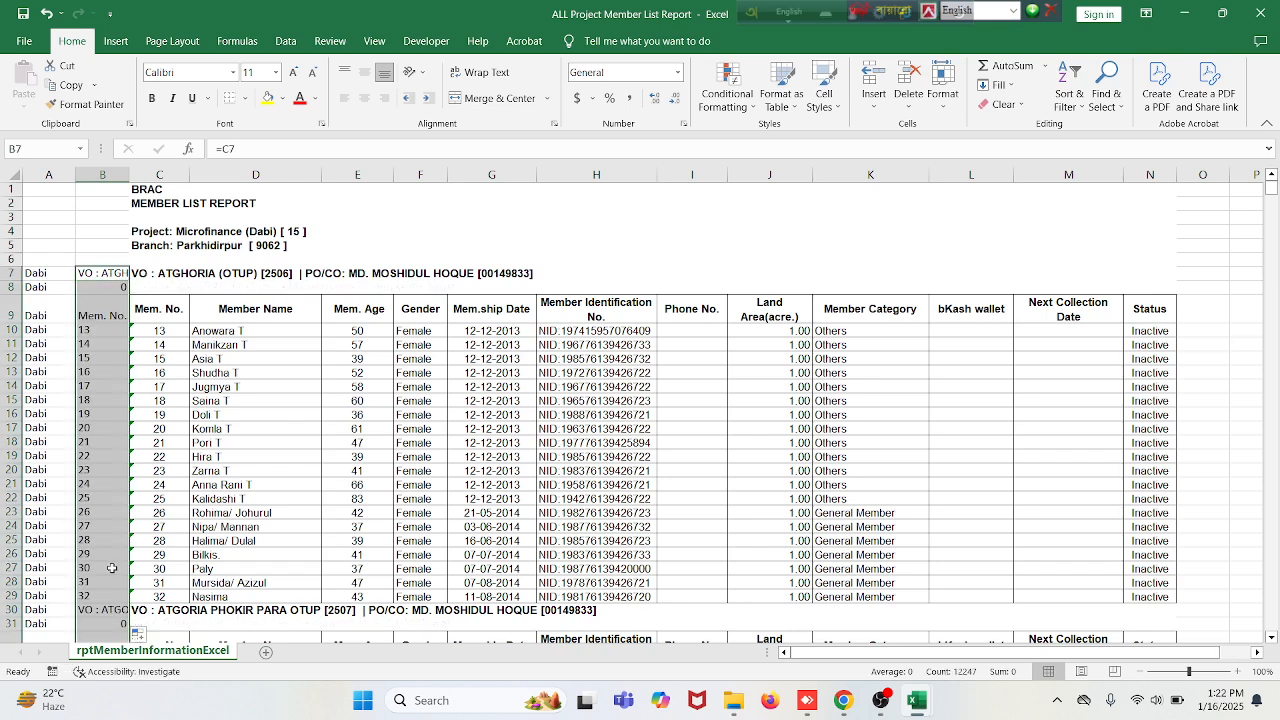
drag(1272, 180, 1271, 627)
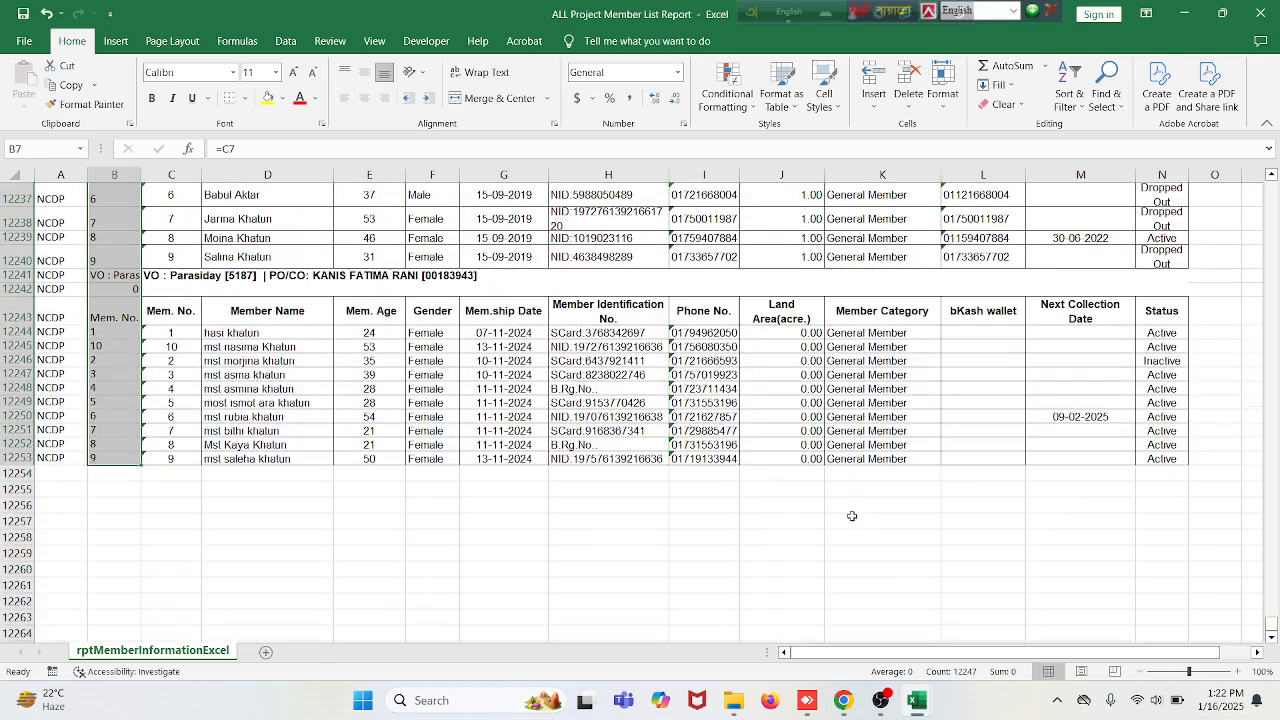
scroll(860, 520, down, 3)
drag(1271, 632, 1240, 150)
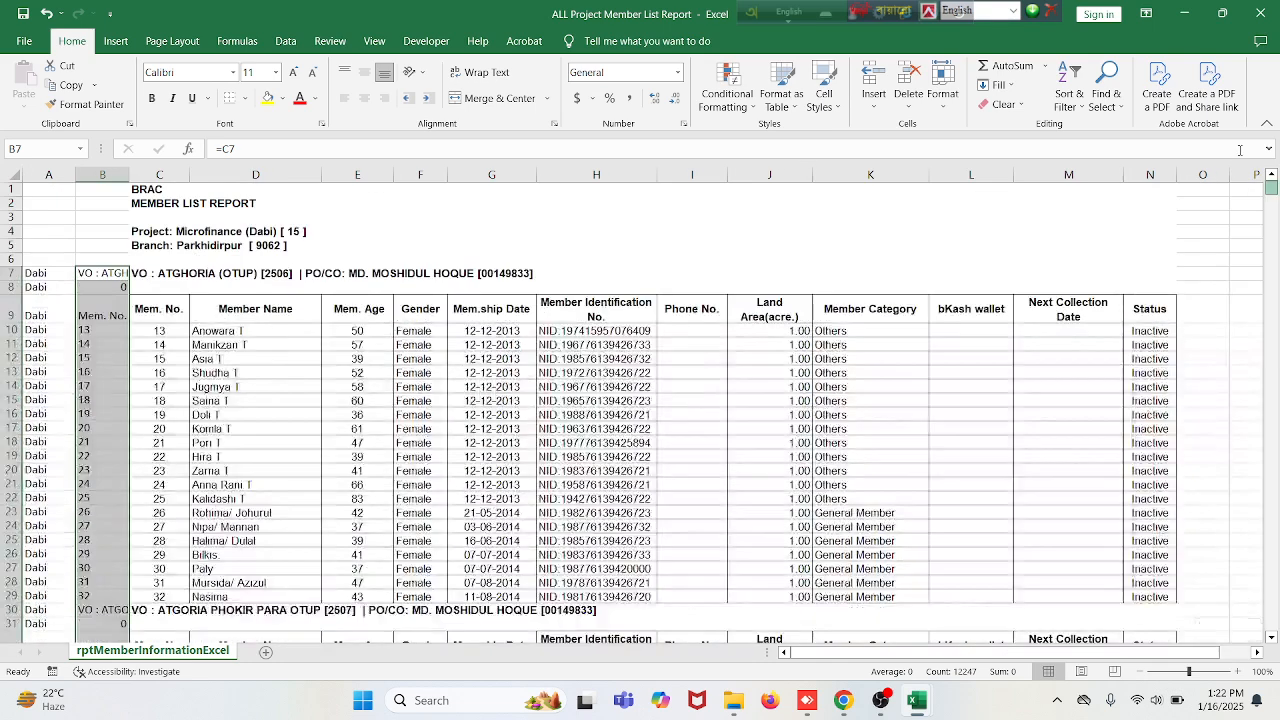
click(480, 428)
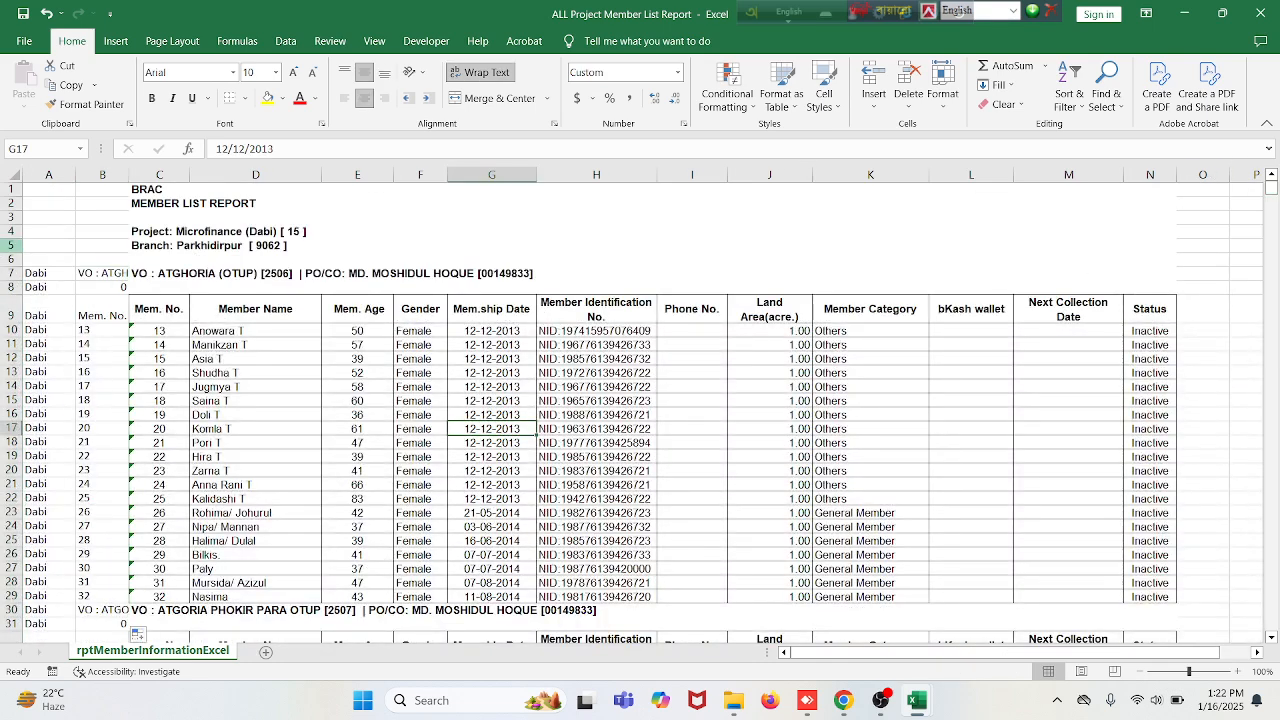
Step: Add filters to blank row 6 above the combined member list
click(8, 260)
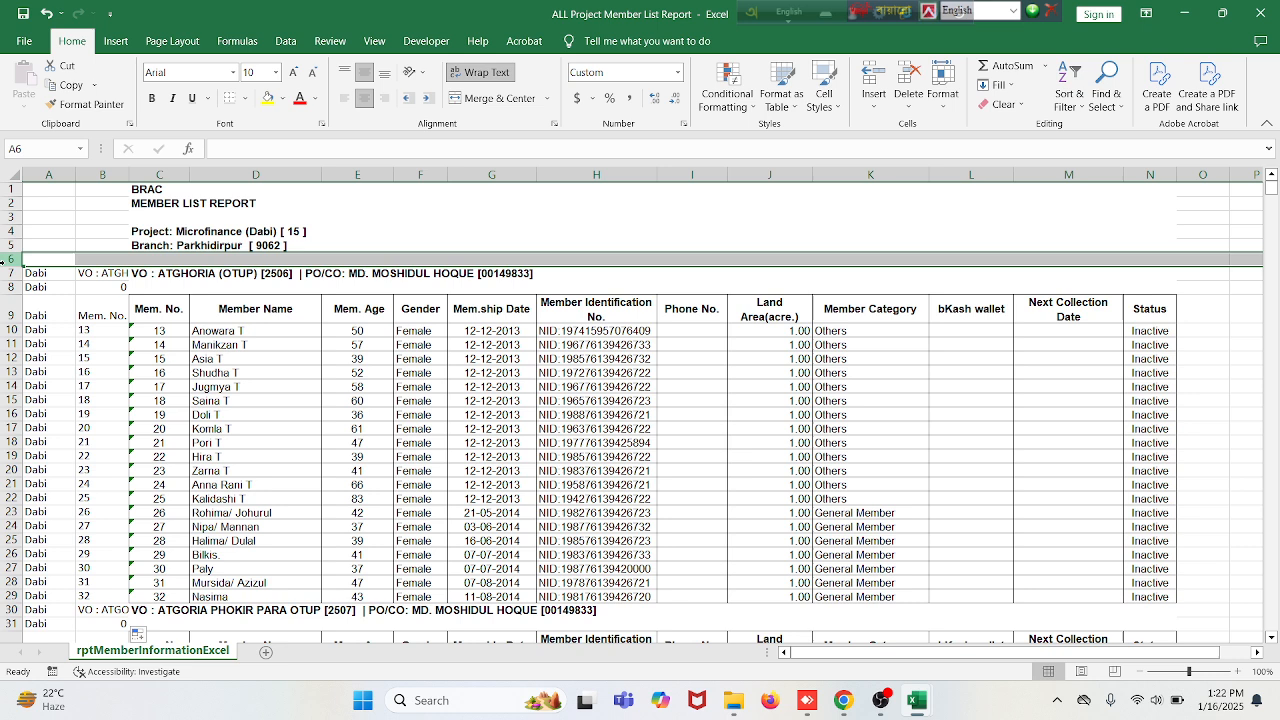
click(1069, 92)
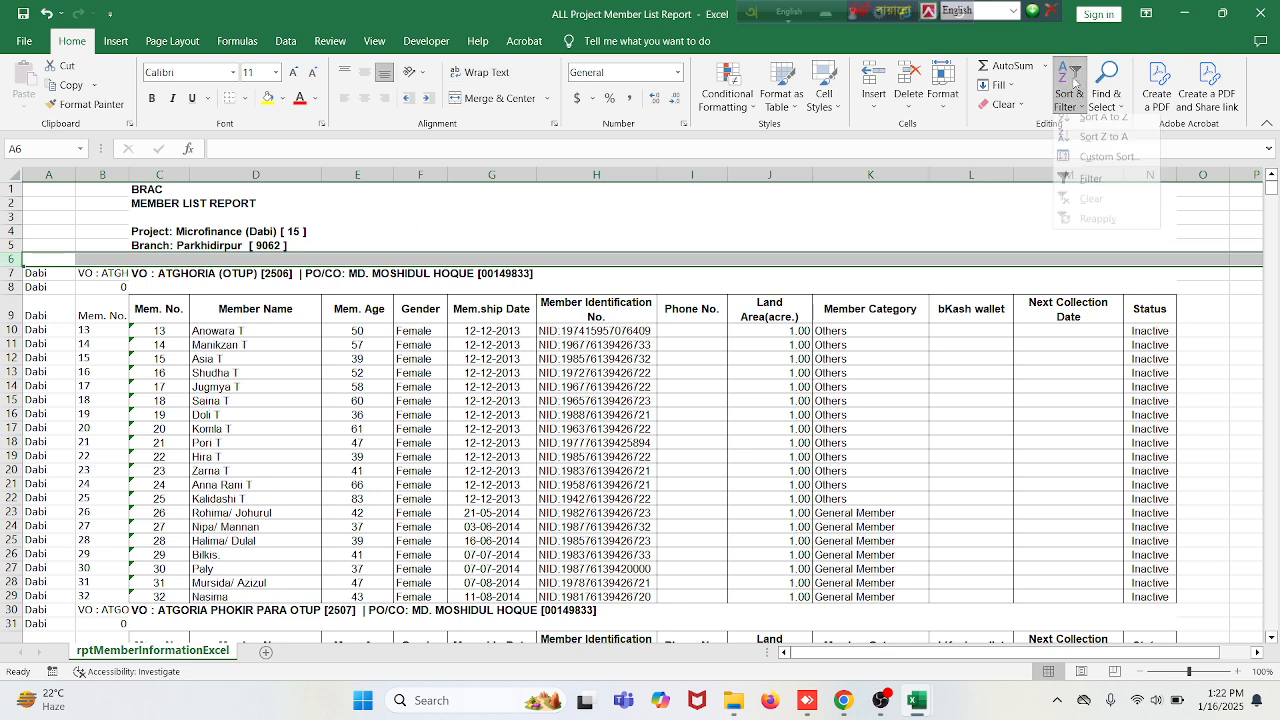
click(1092, 188)
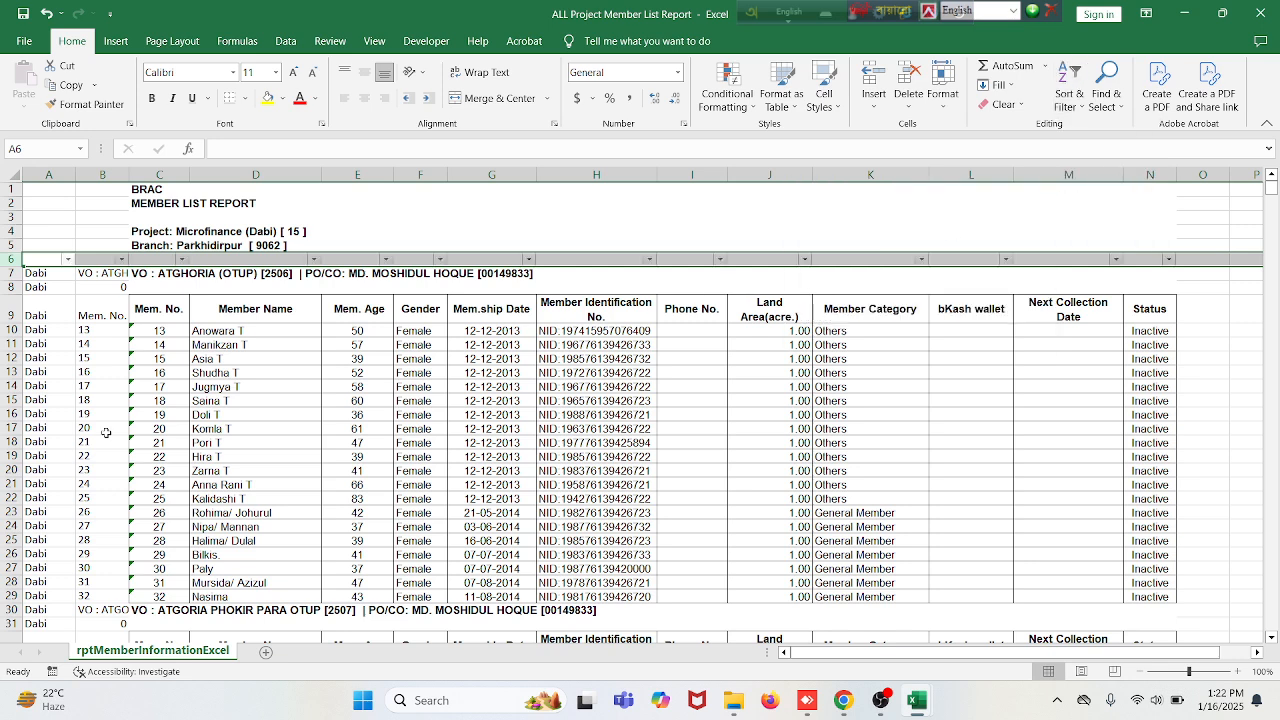
Step: Filter column B to hide every entry matching "vo" and clear the contents of the column's remaining visible cells
drag(172, 356, 162, 344)
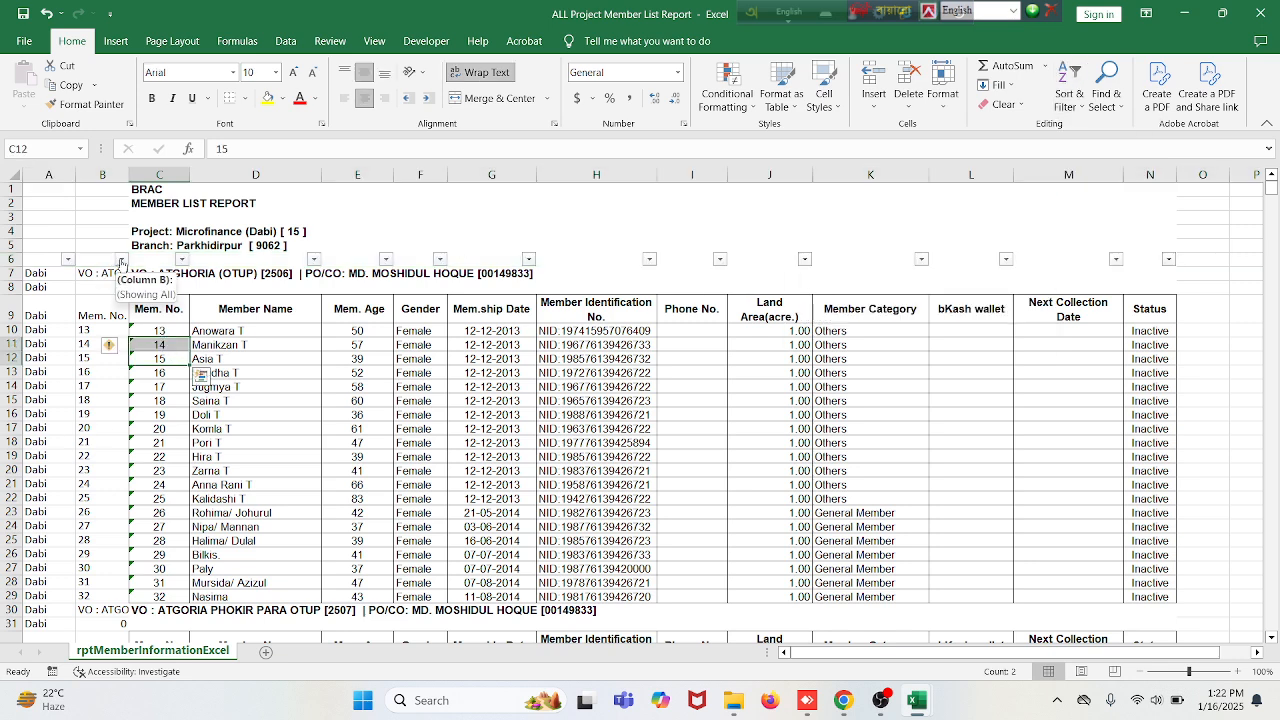
click(120, 259)
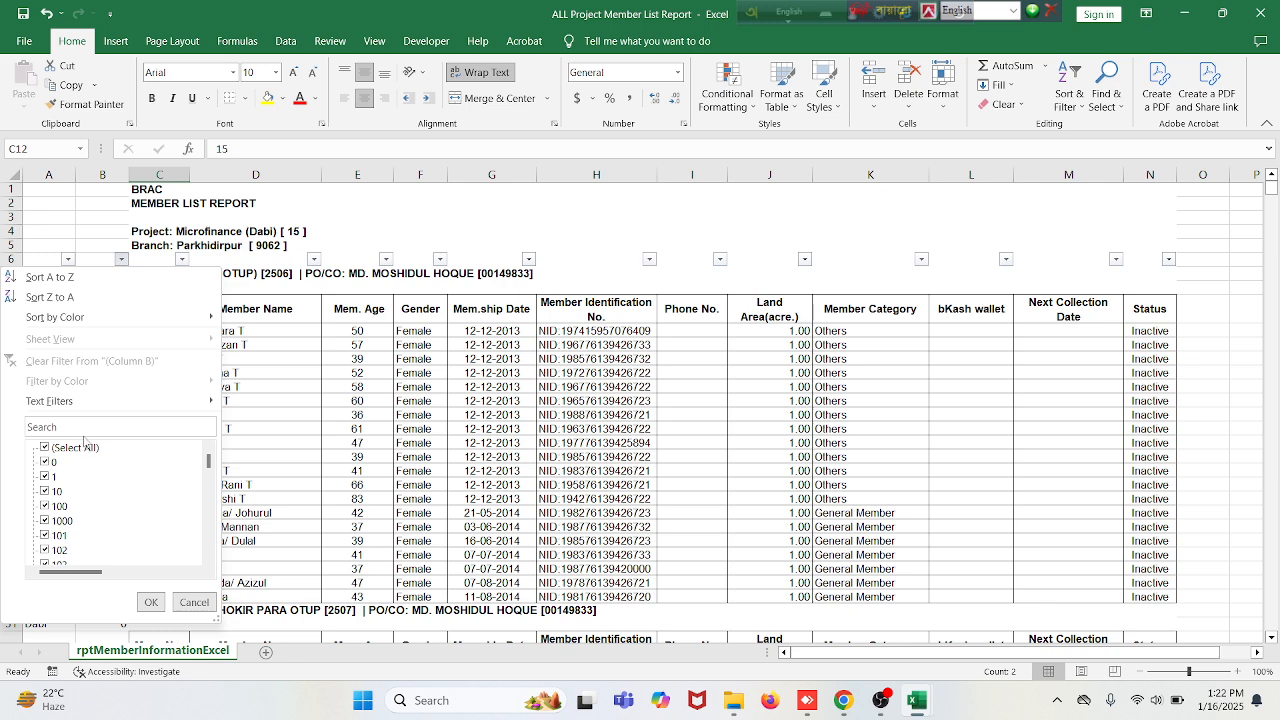
click(88, 425)
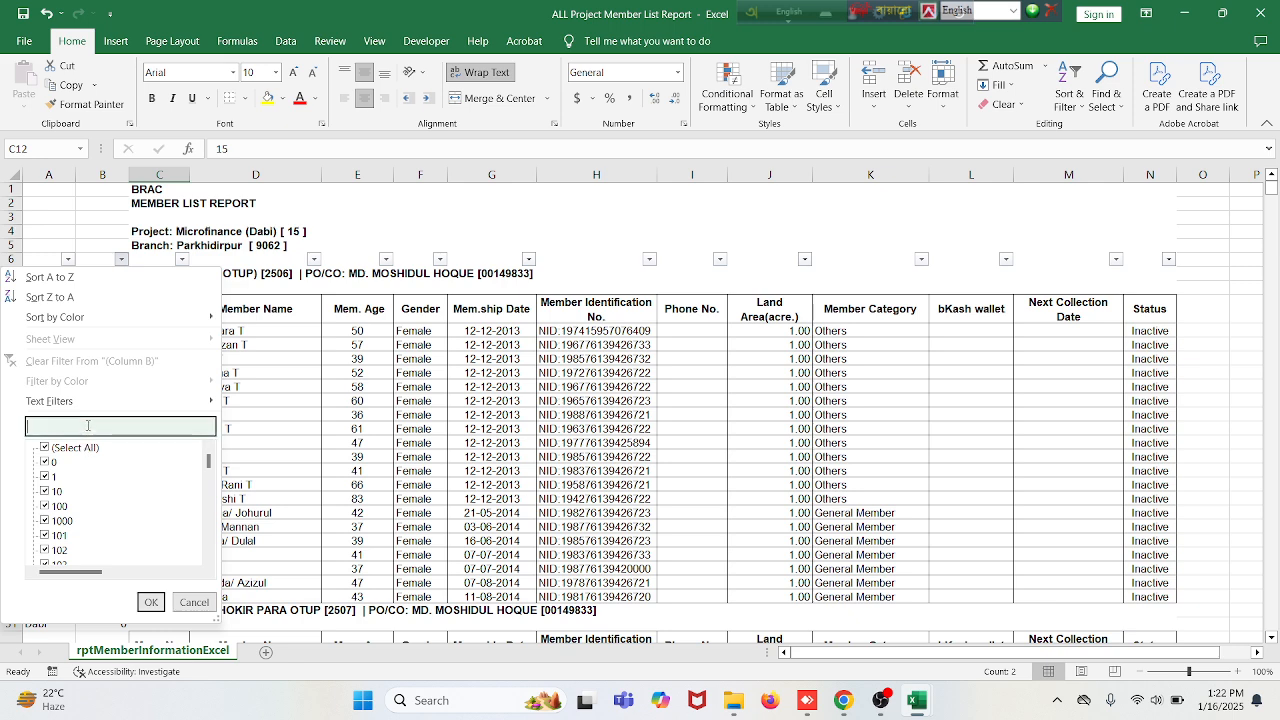
text(vo)
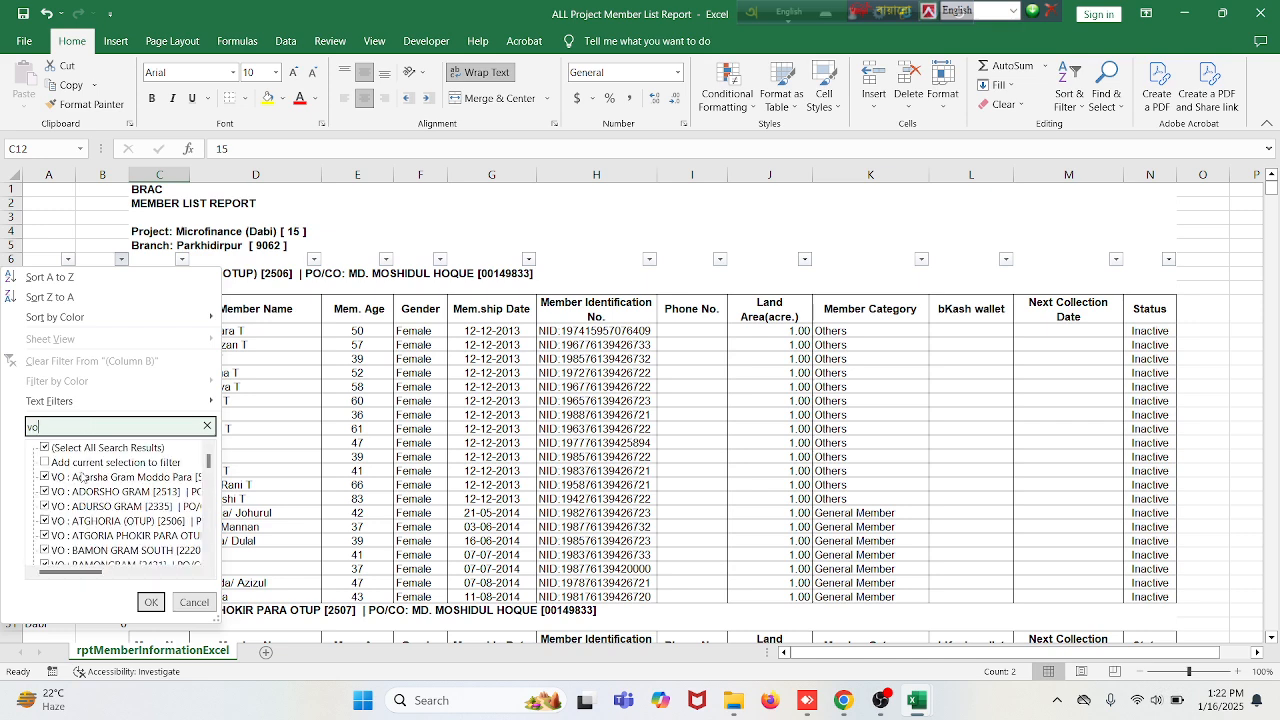
click(80, 449)
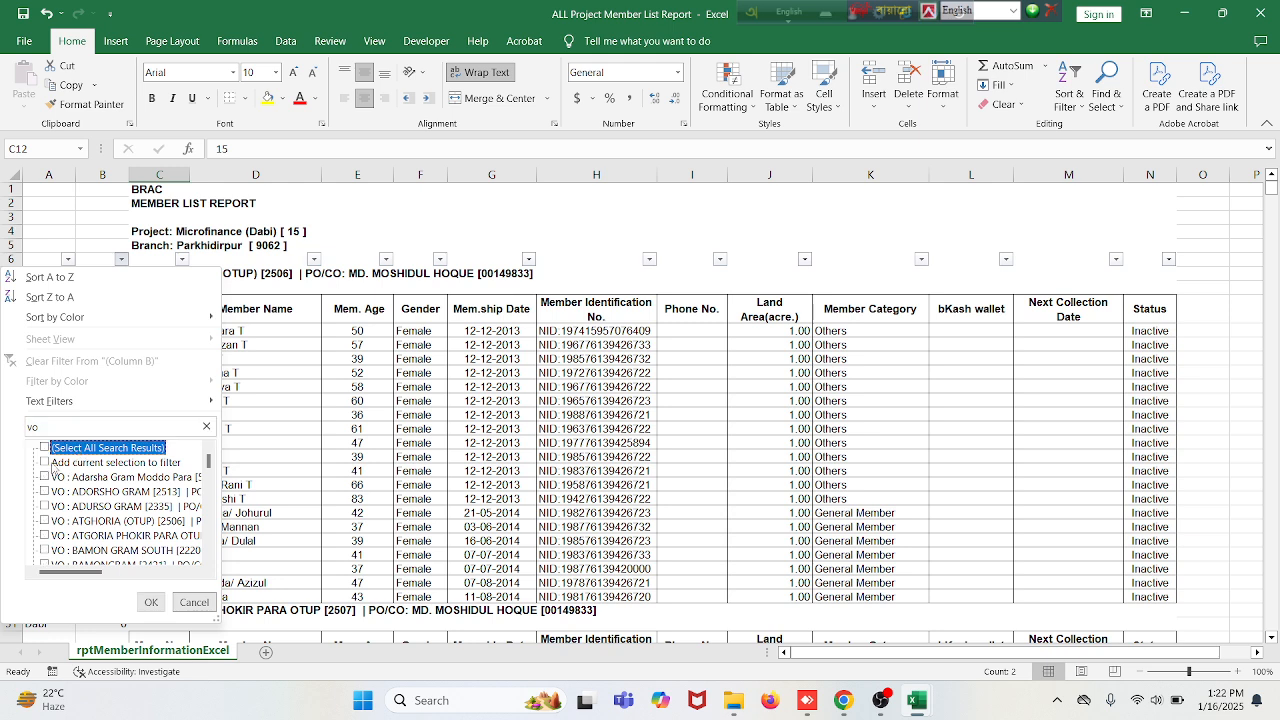
click(54, 463)
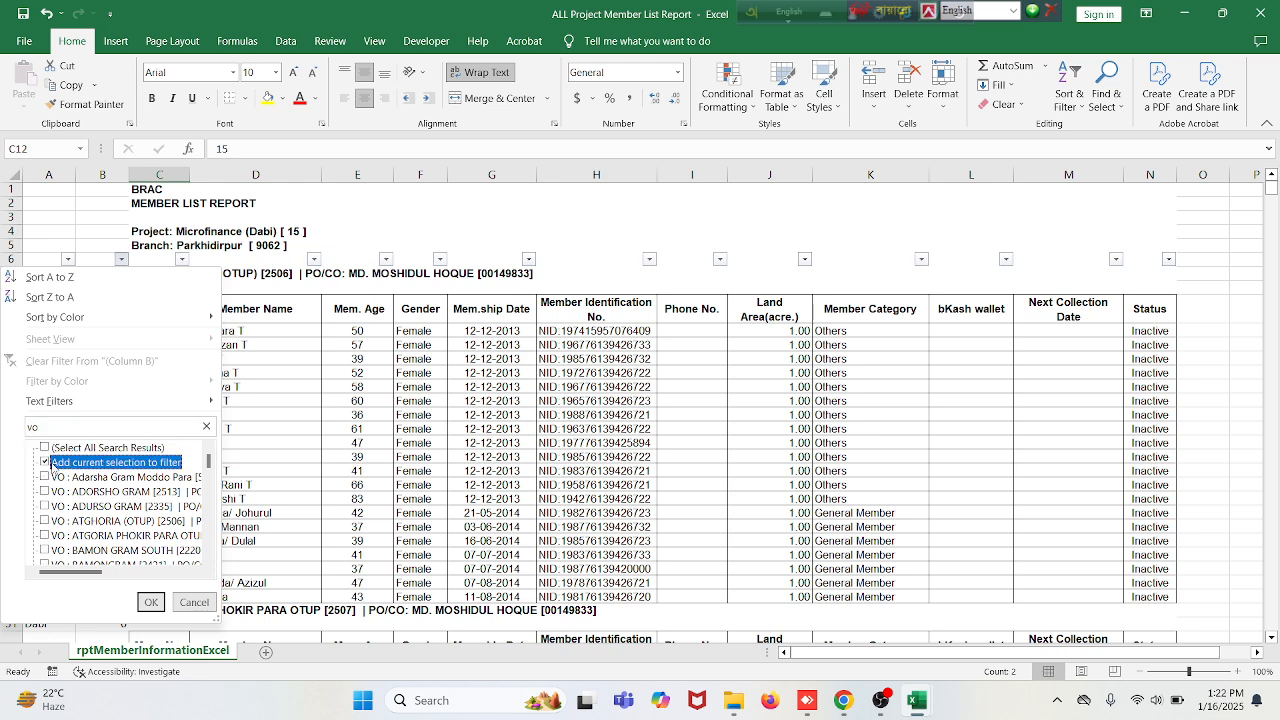
click(151, 602)
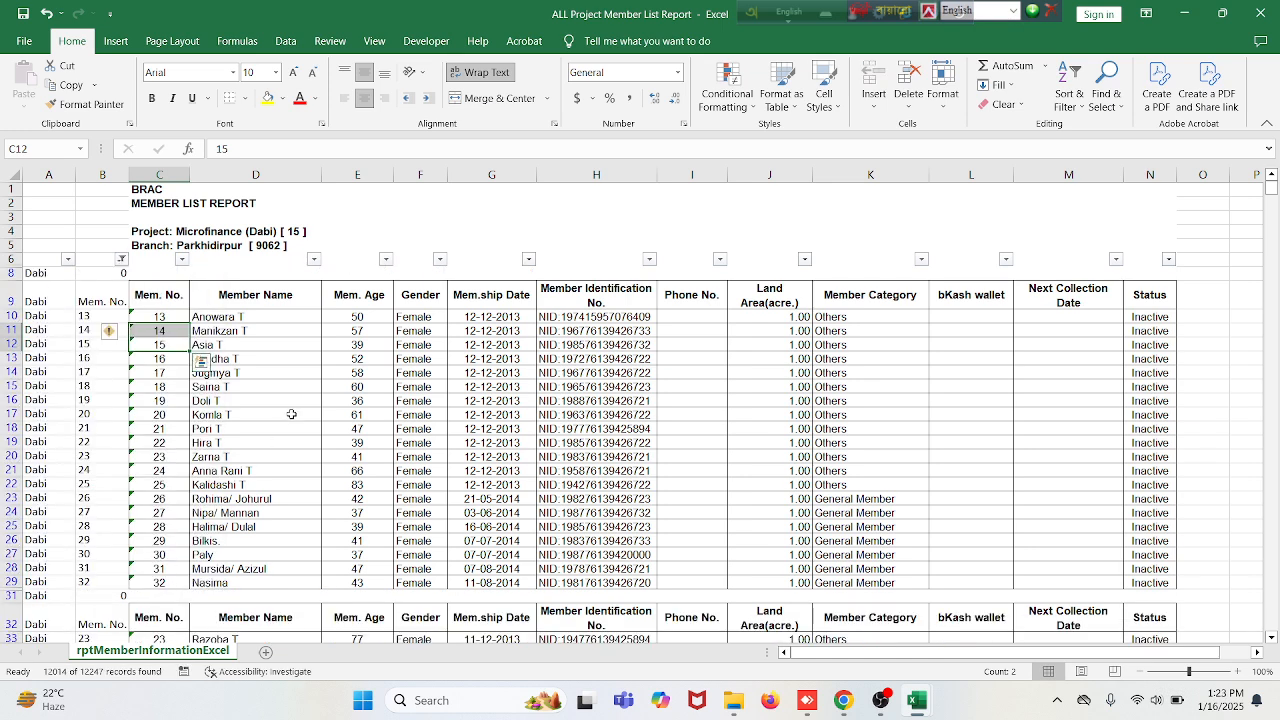
click(114, 175)
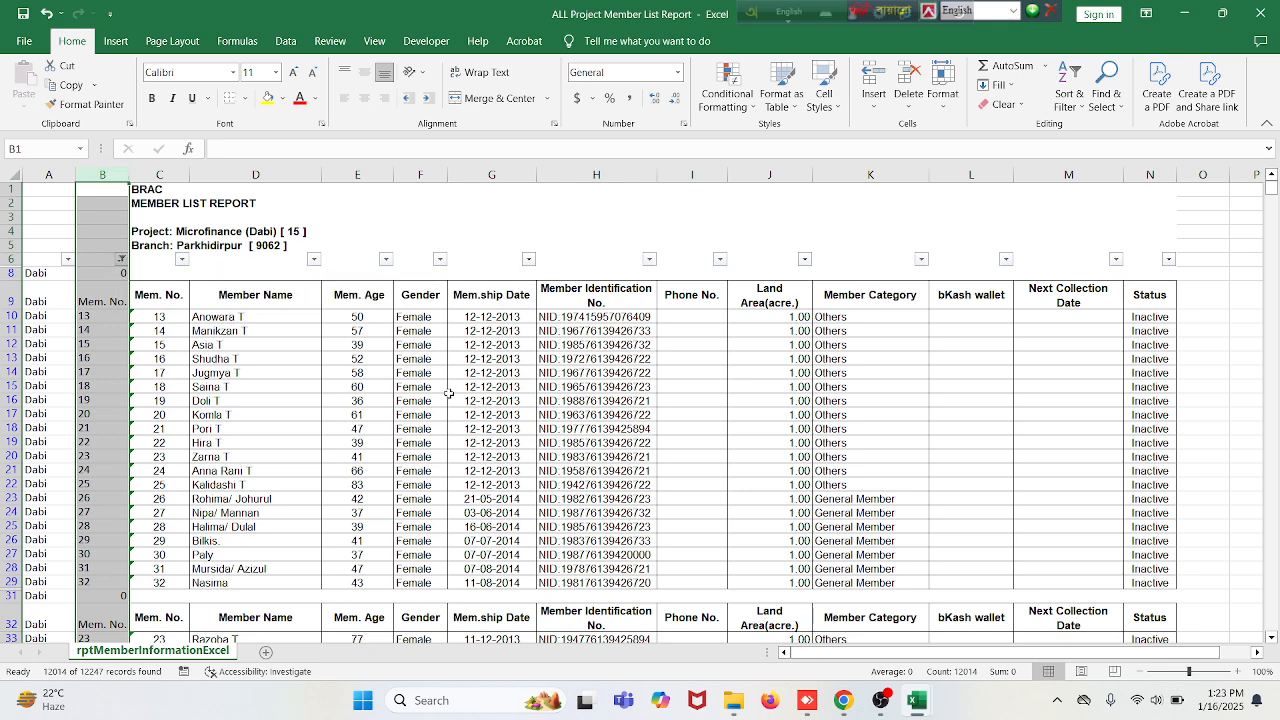
key(Delete)
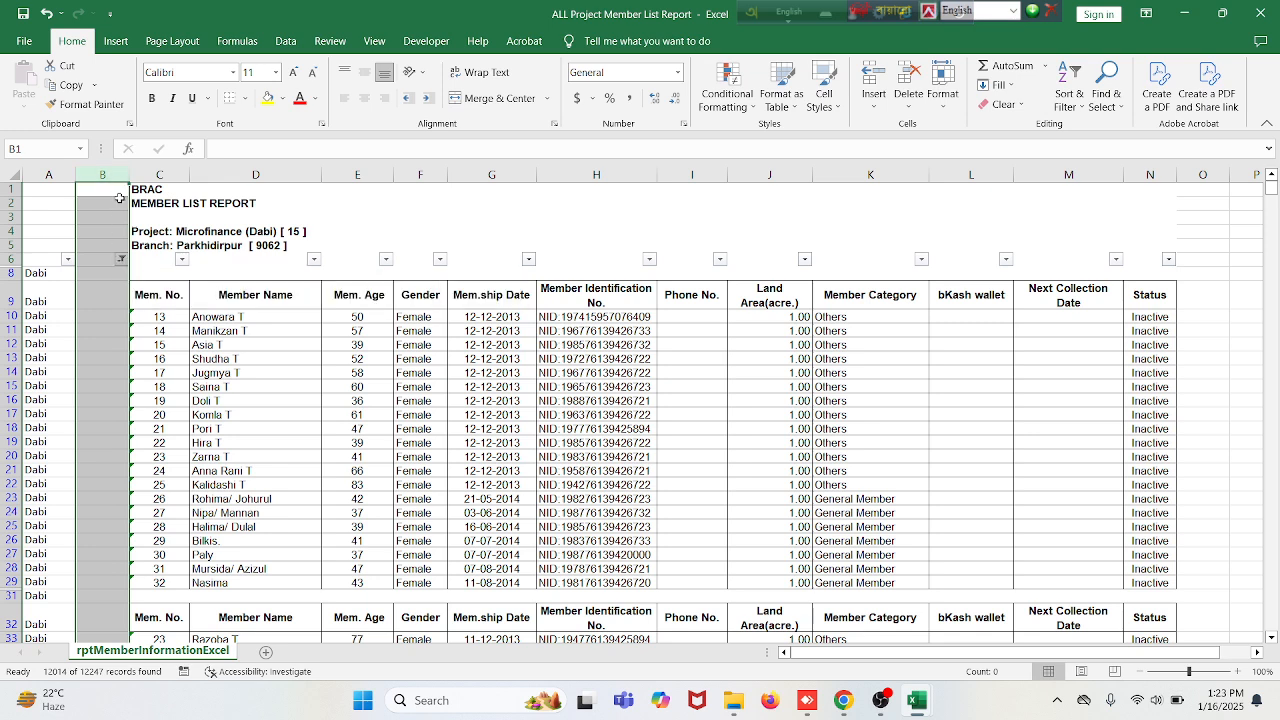
Step: Clear the filter on column B and select all of the column's blank cells with Go To Special
click(122, 260)
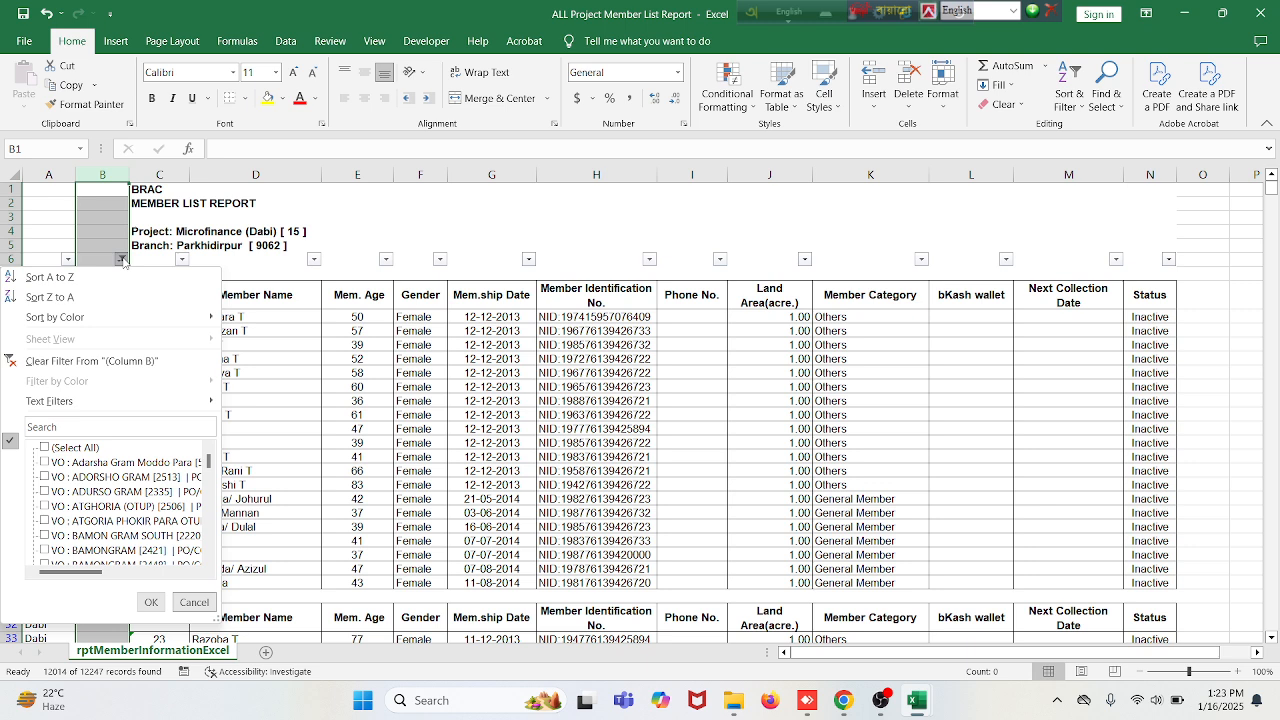
click(88, 361)
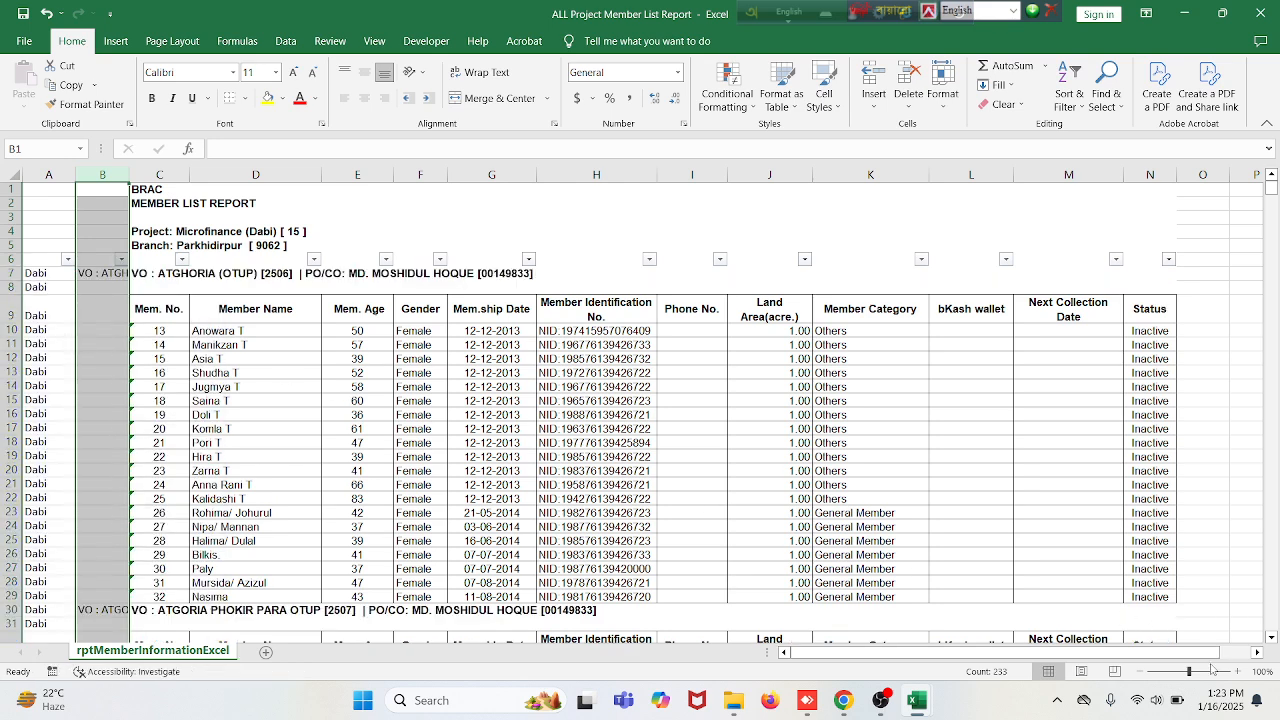
click(1238, 671)
click(1238, 671)
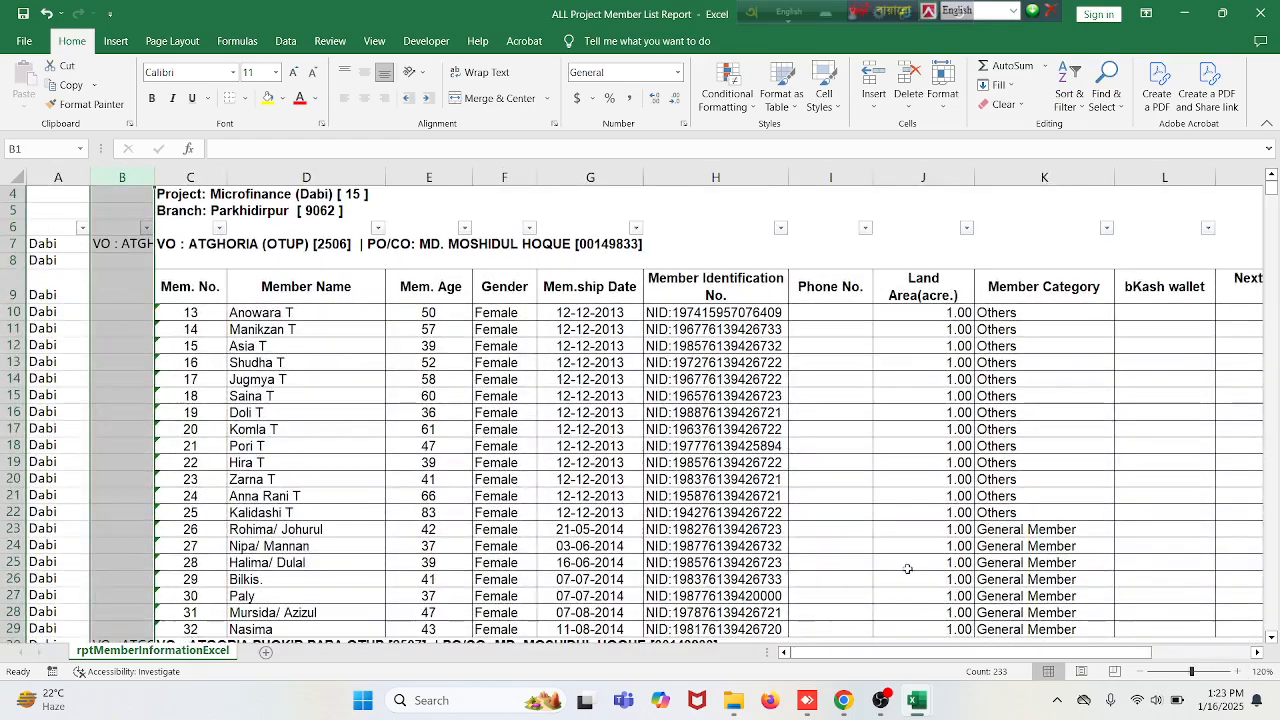
scroll(907, 569, up, 1)
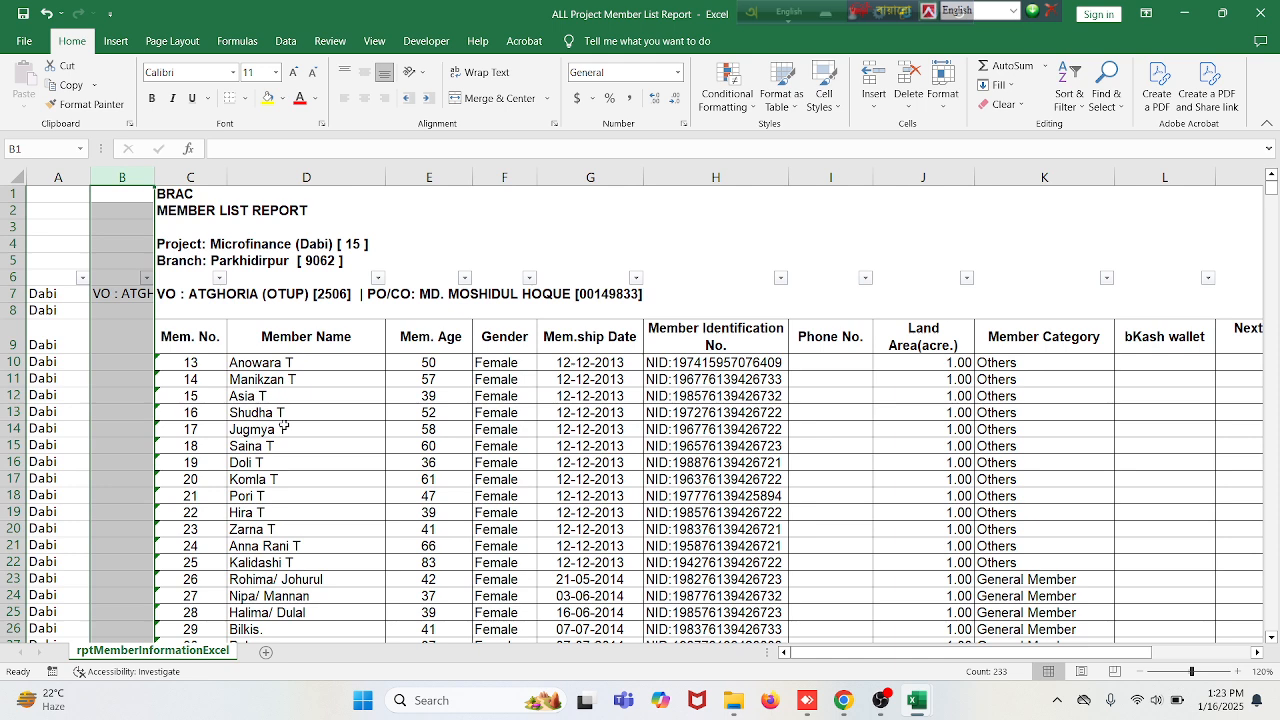
key(ctrl+g)
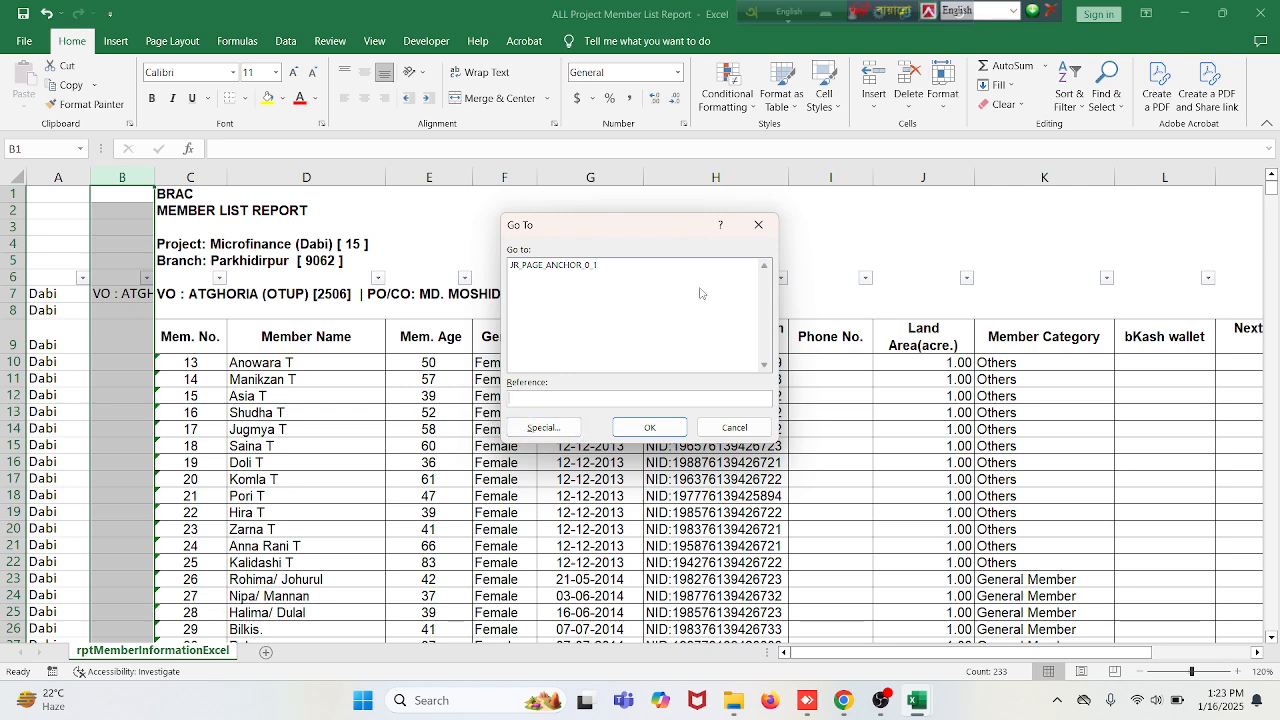
click(560, 430)
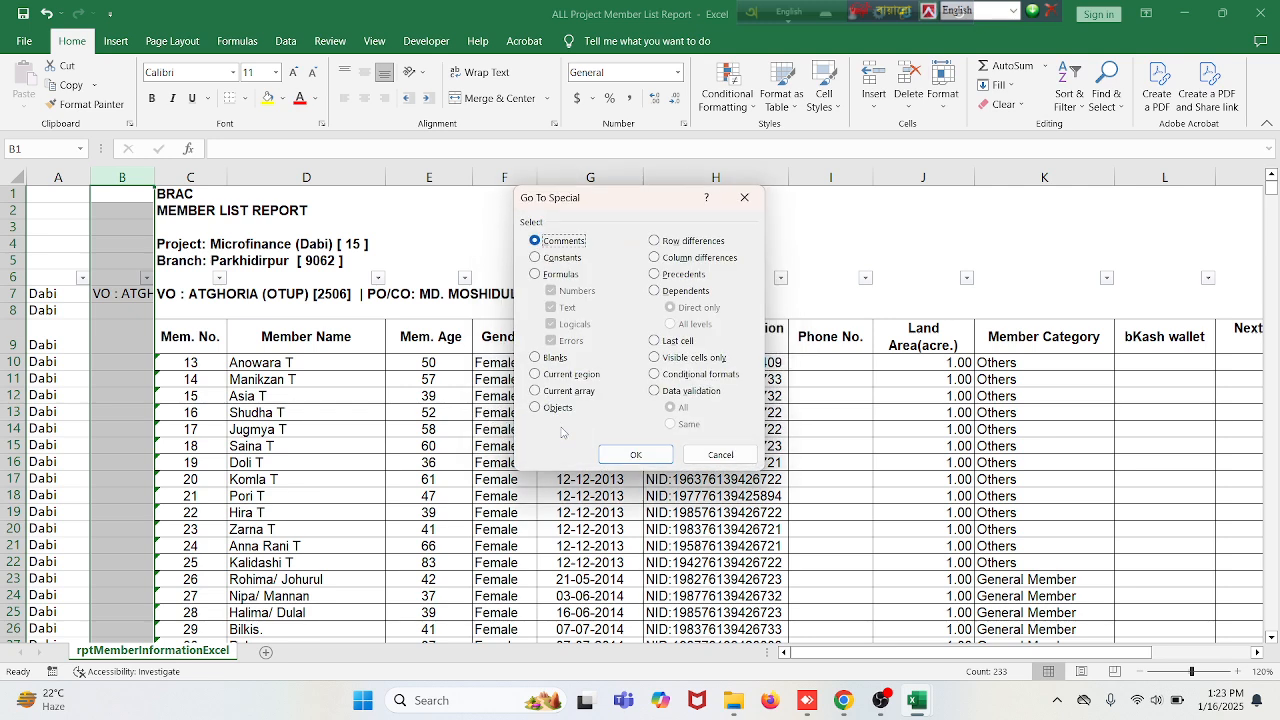
click(549, 358)
click(617, 457)
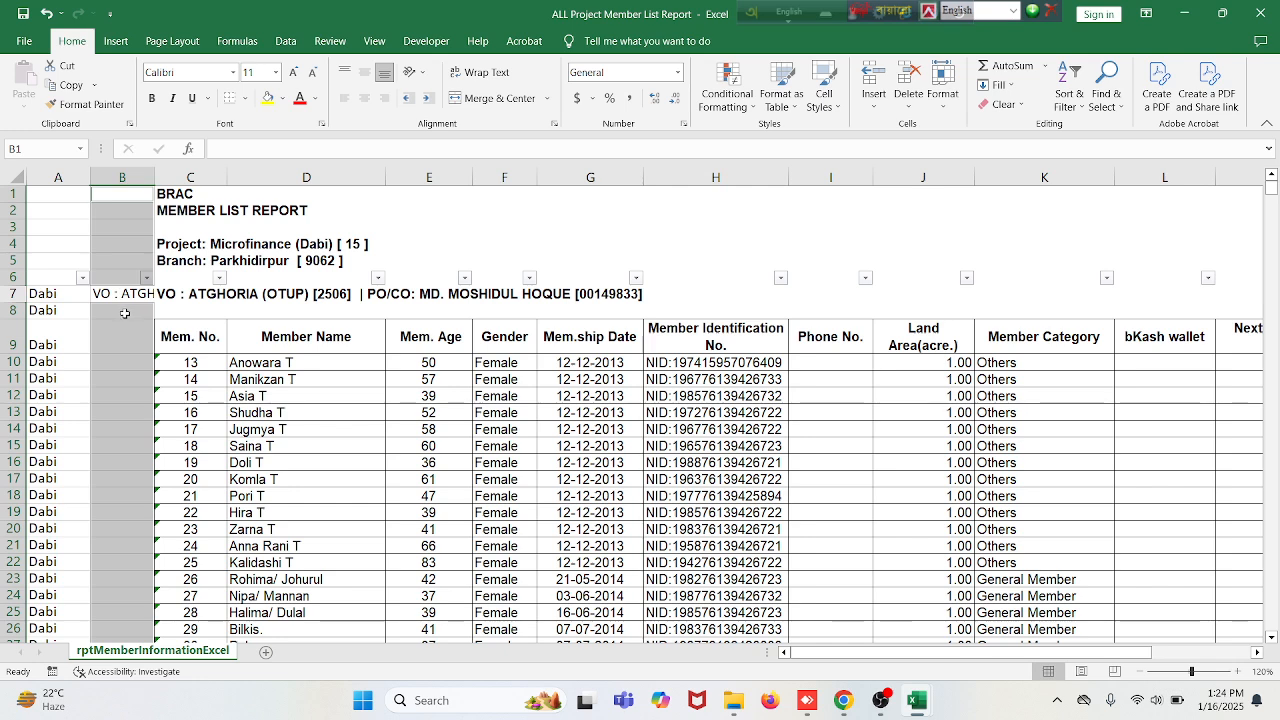
Step: Enter the formula =B7 from cell B8 into all selected blank cells of column B at once, so each repeats the cell above
click(126, 311)
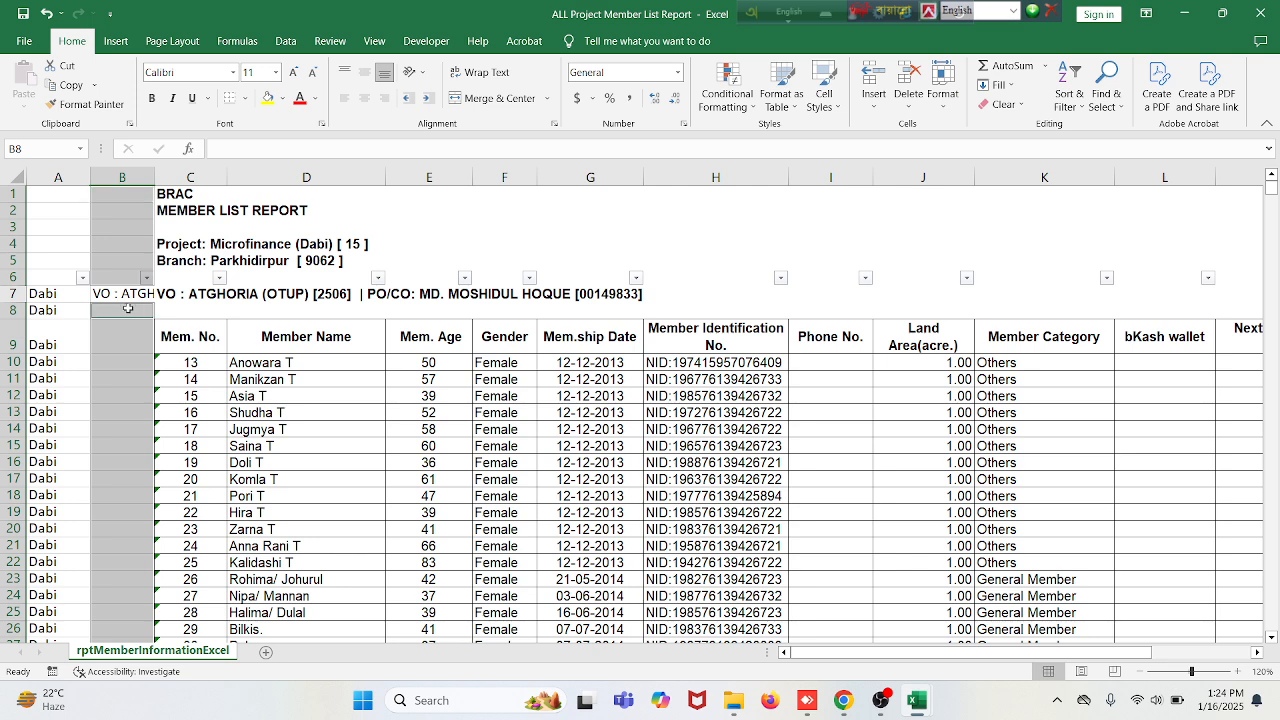
text(=)
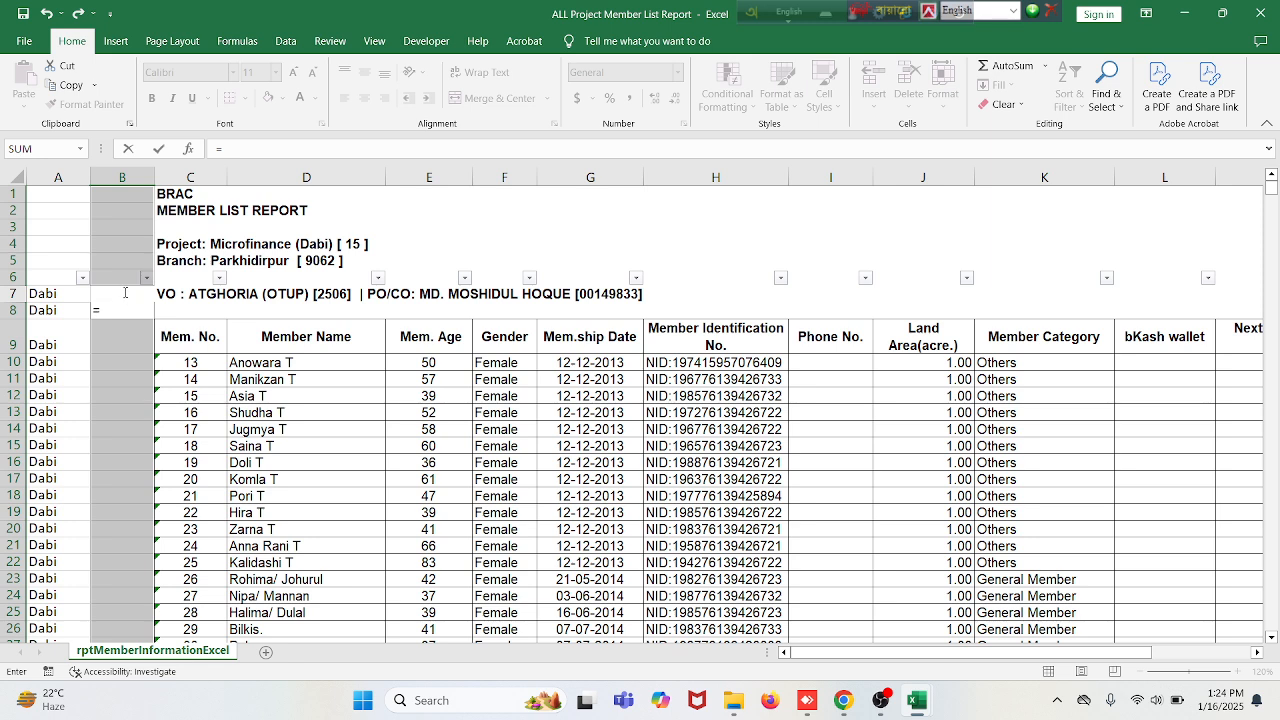
text(b)
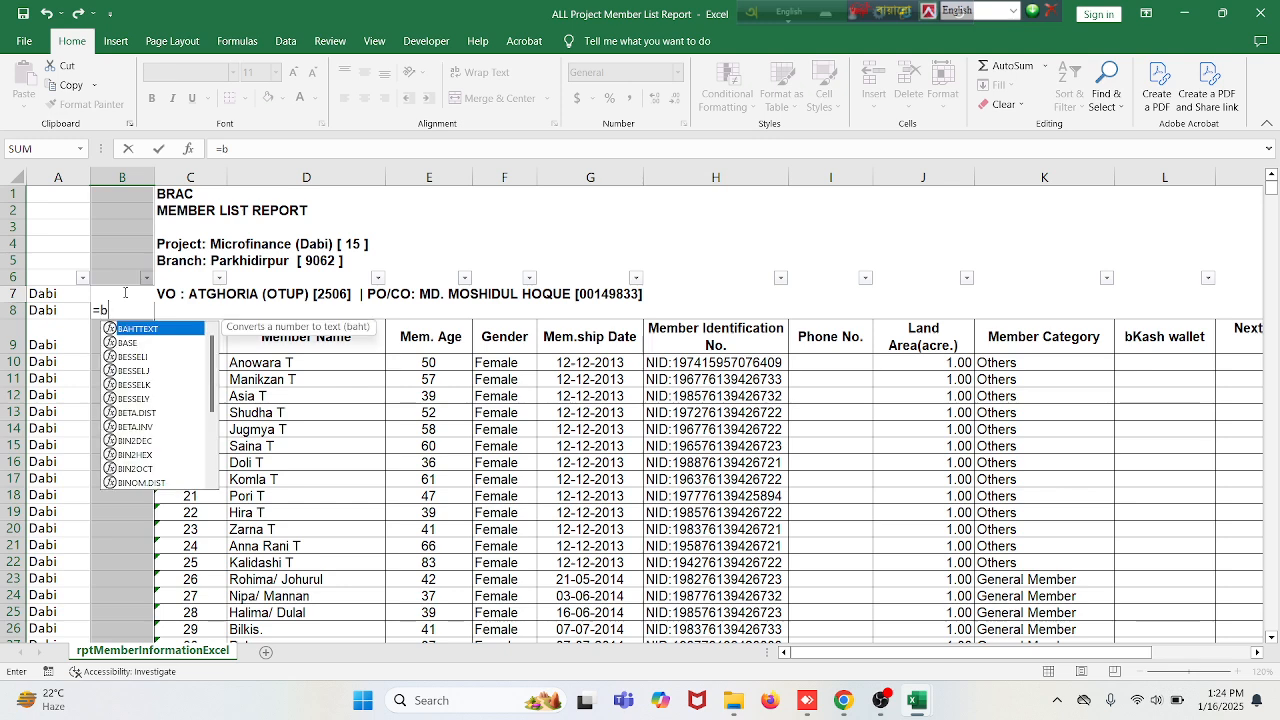
text(7)
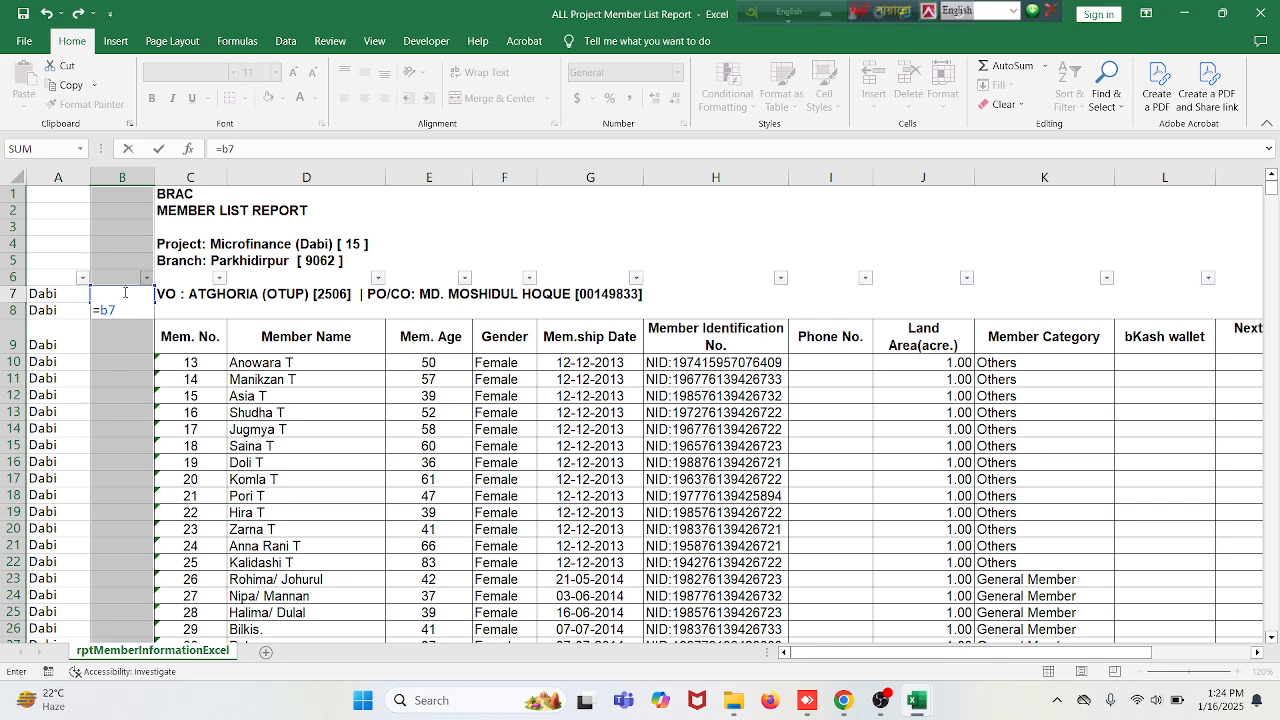
key(ctrl+Return)
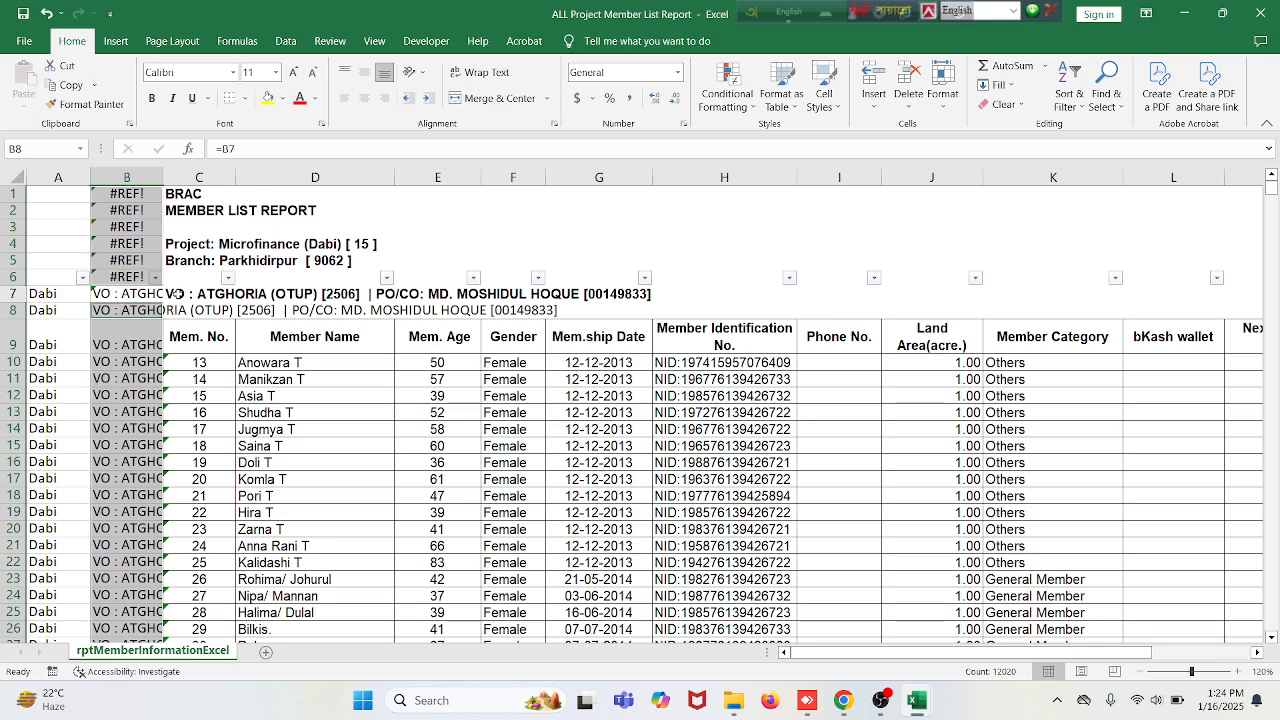
Step: Widen column B to about four times its width so more of each VO heading can be read
click(175, 293)
click(160, 177)
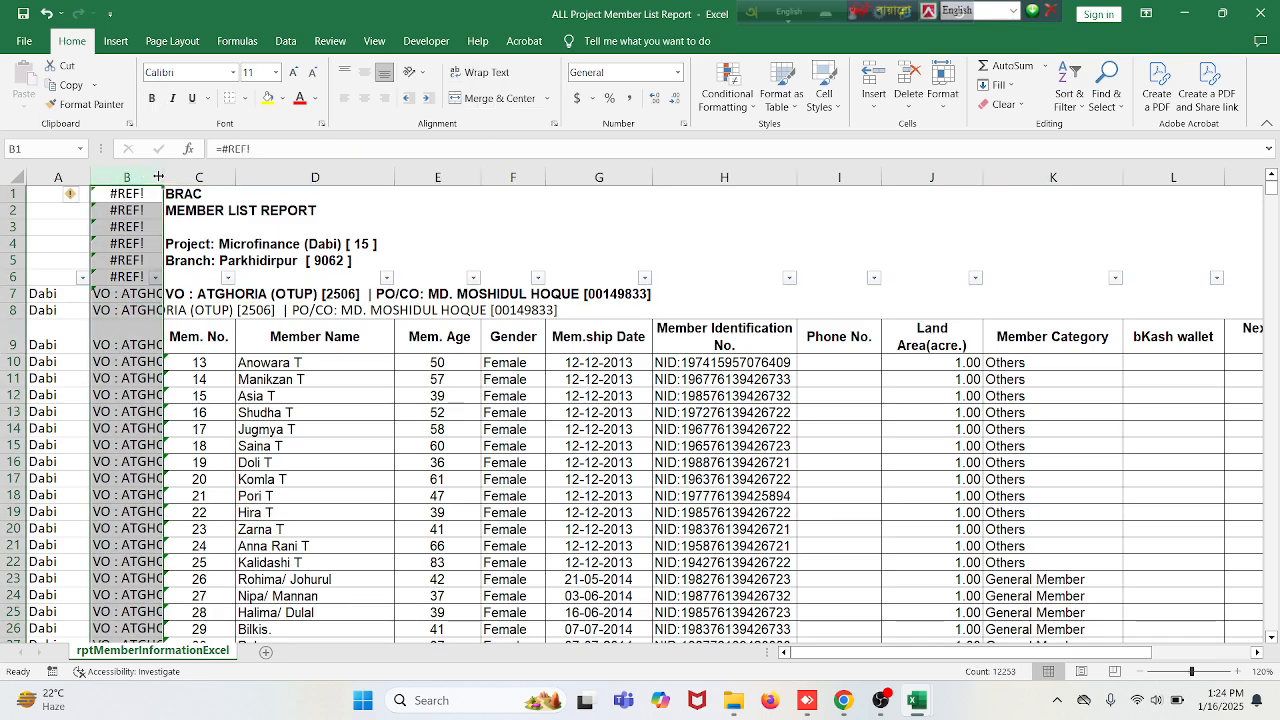
drag(160, 173, 311, 199)
drag(417, 209, 420, 212)
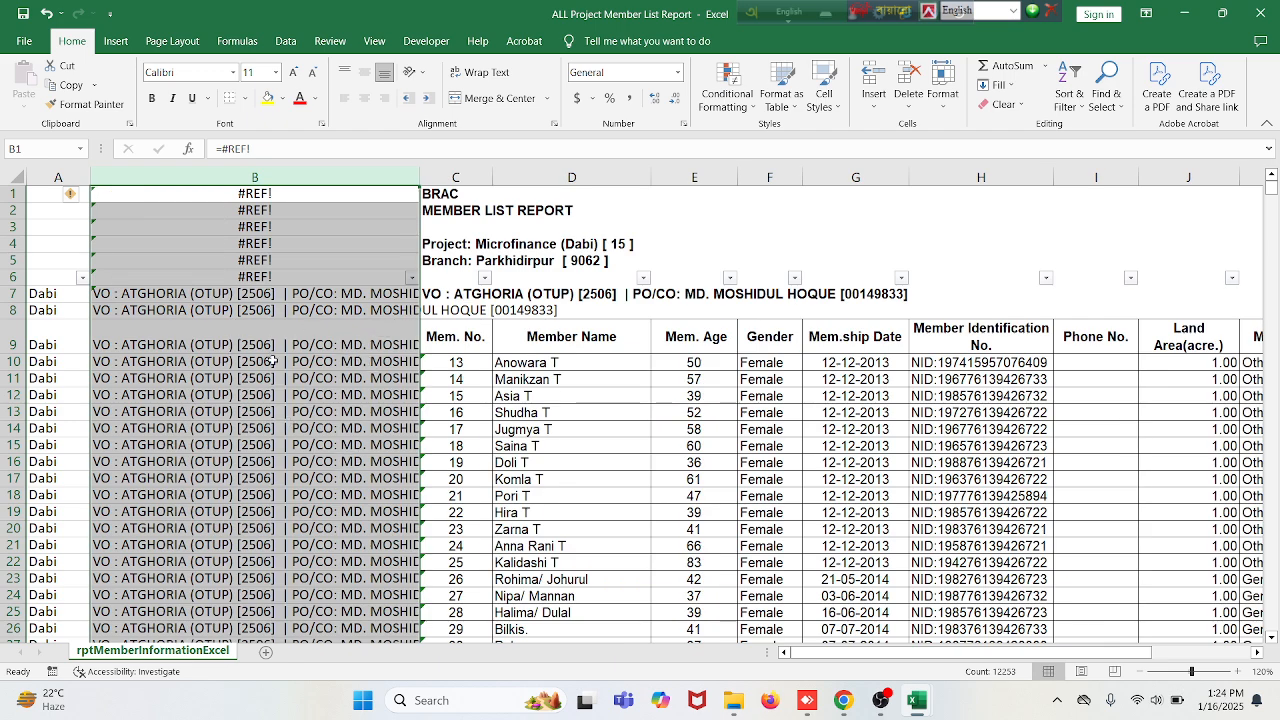
Step: Compare the column B entries and their formulas with the VO headings in column C down the list
click(661, 296)
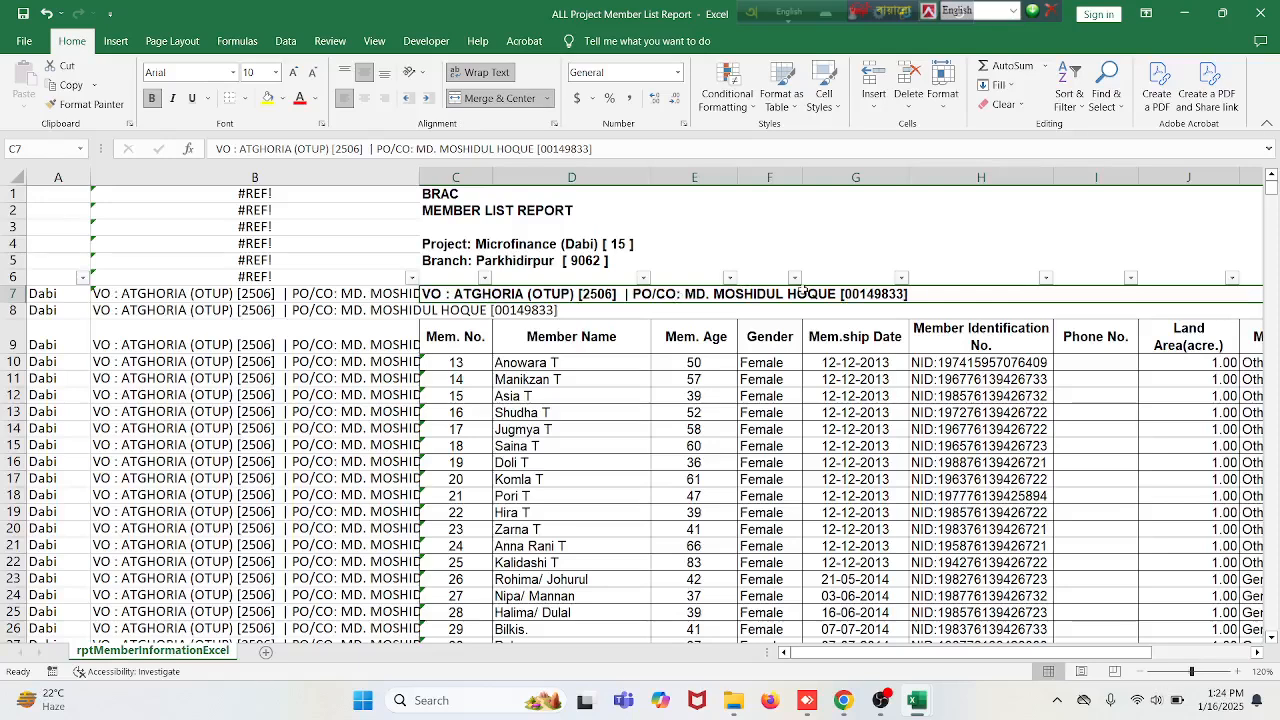
click(362, 295)
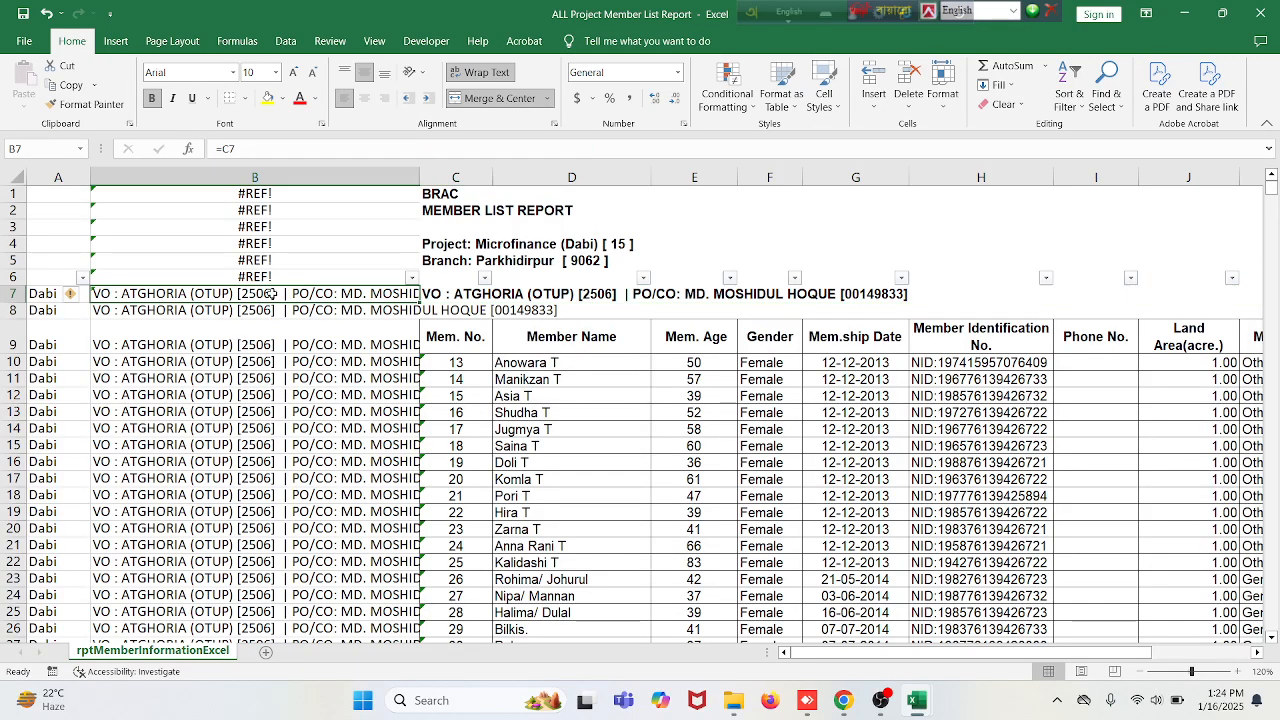
scroll(490, 343, down, 3)
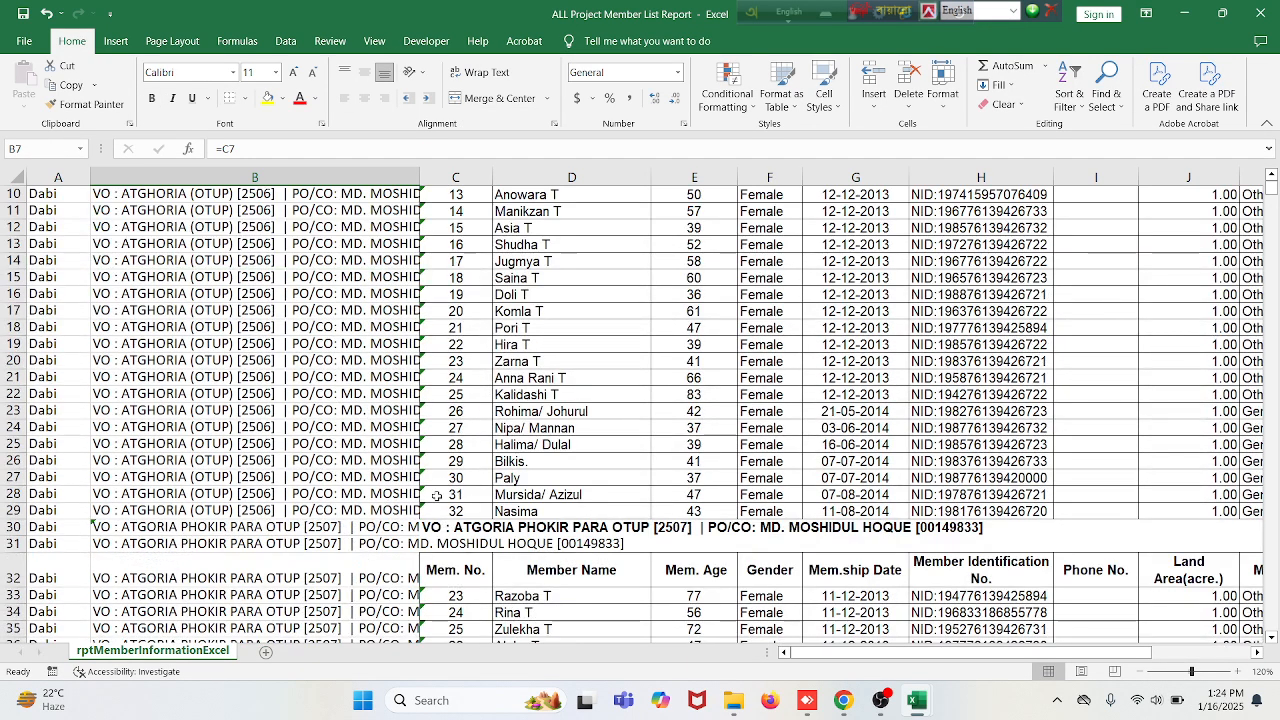
click(442, 527)
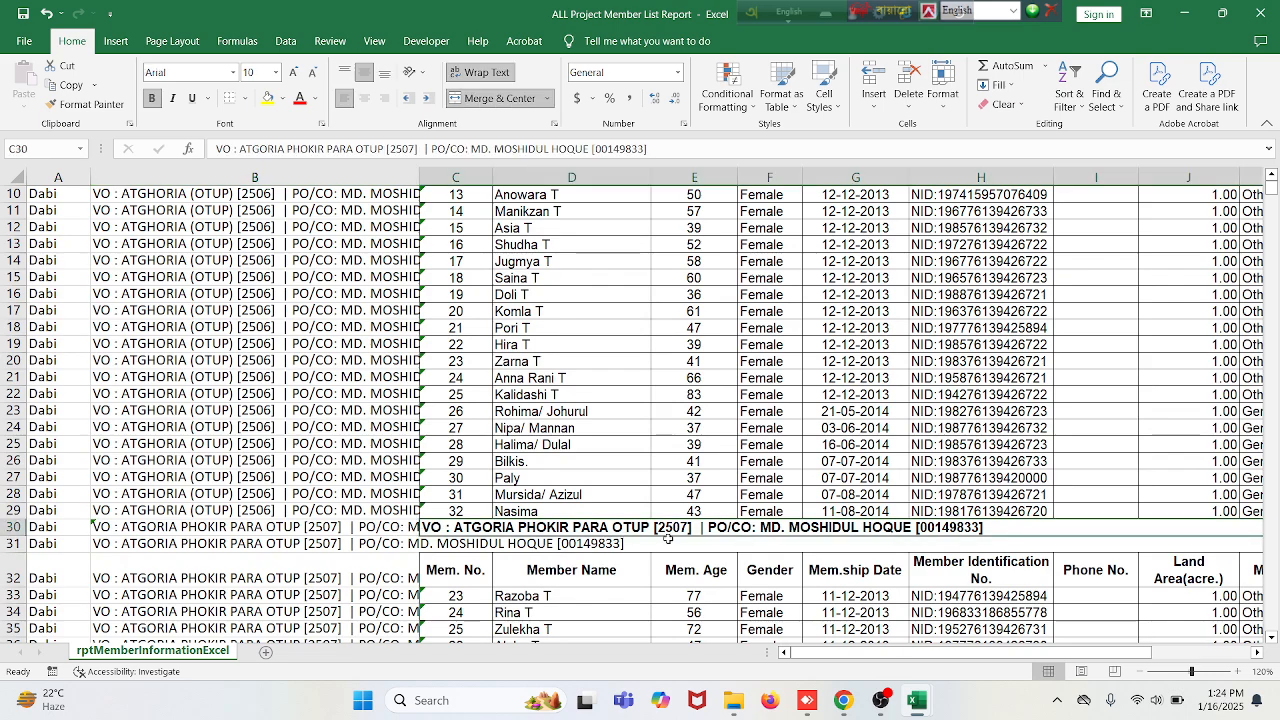
click(302, 530)
scroll(325, 580, down, 2)
scroll(325, 582, down, 10)
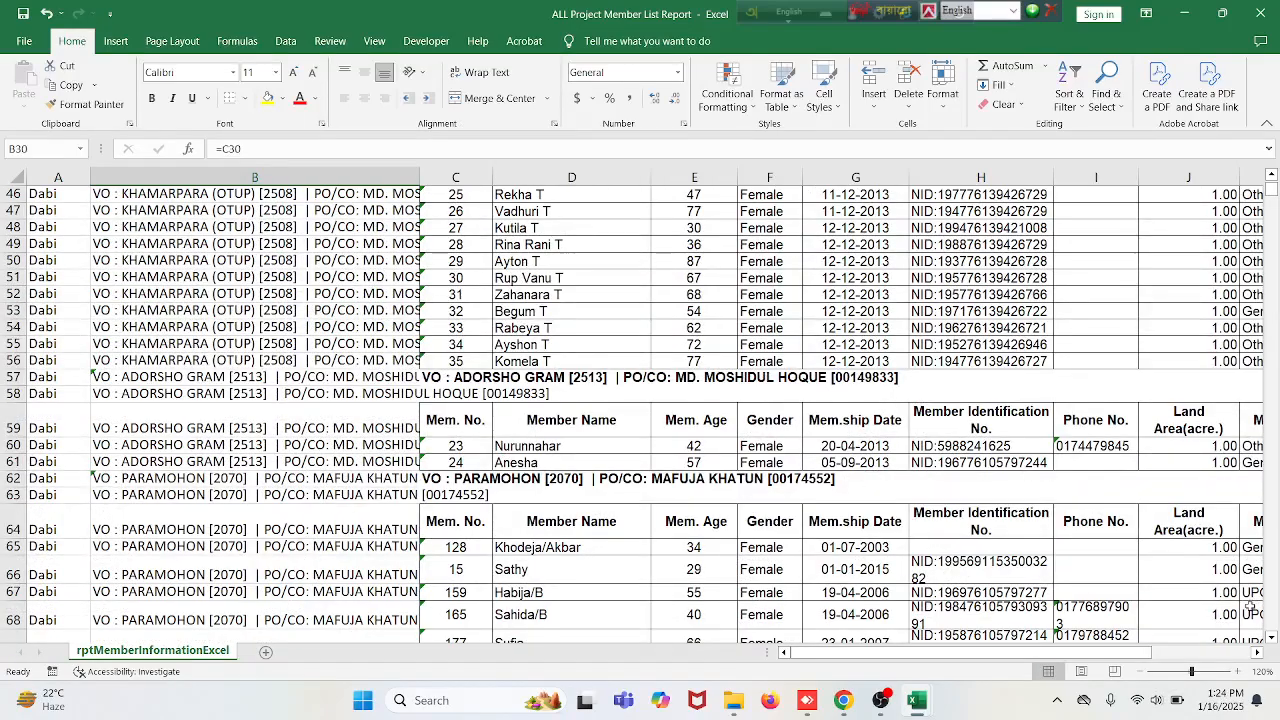
scroll(640, 400, down, 1)
drag(1268, 198, 1268, 184)
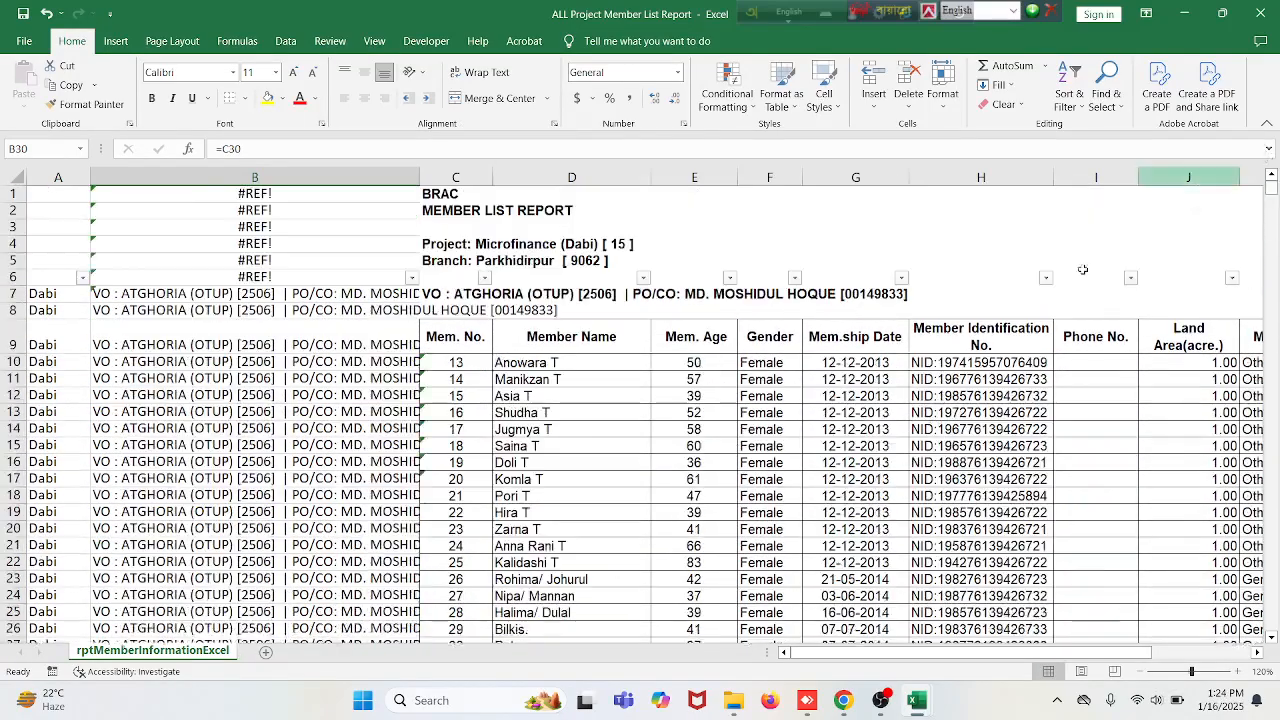
click(203, 298)
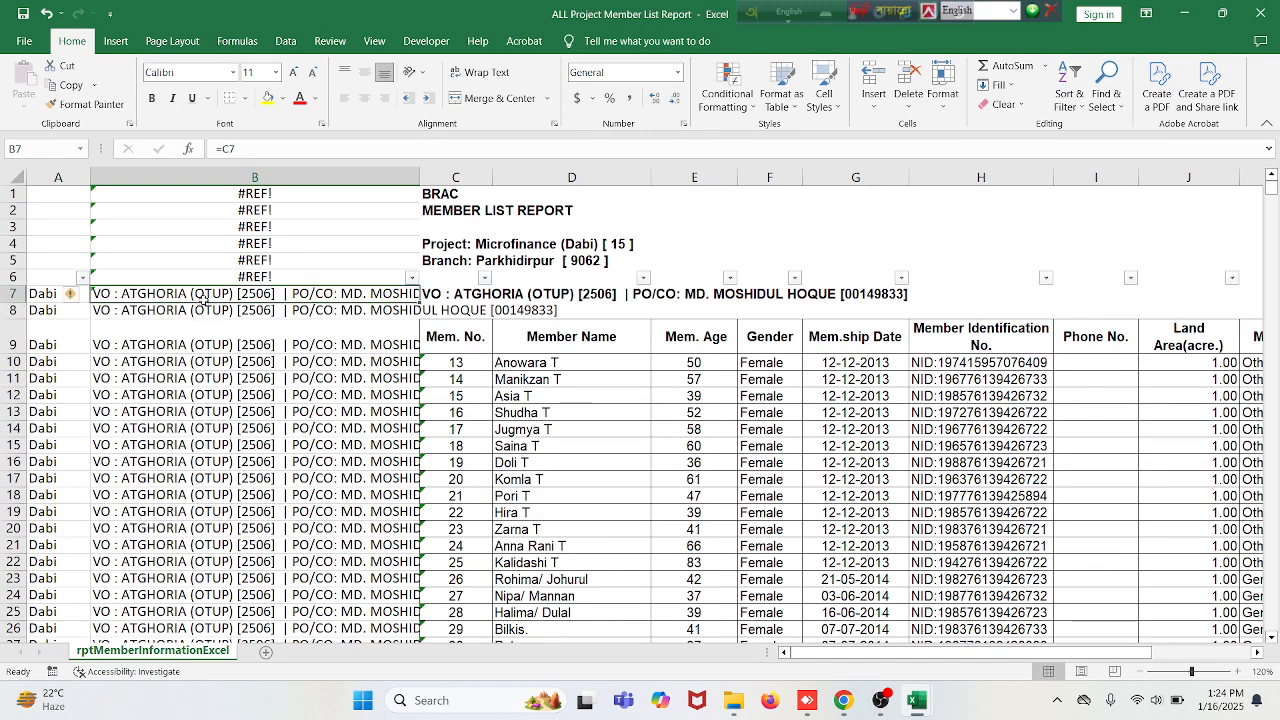
click(206, 380)
click(244, 352)
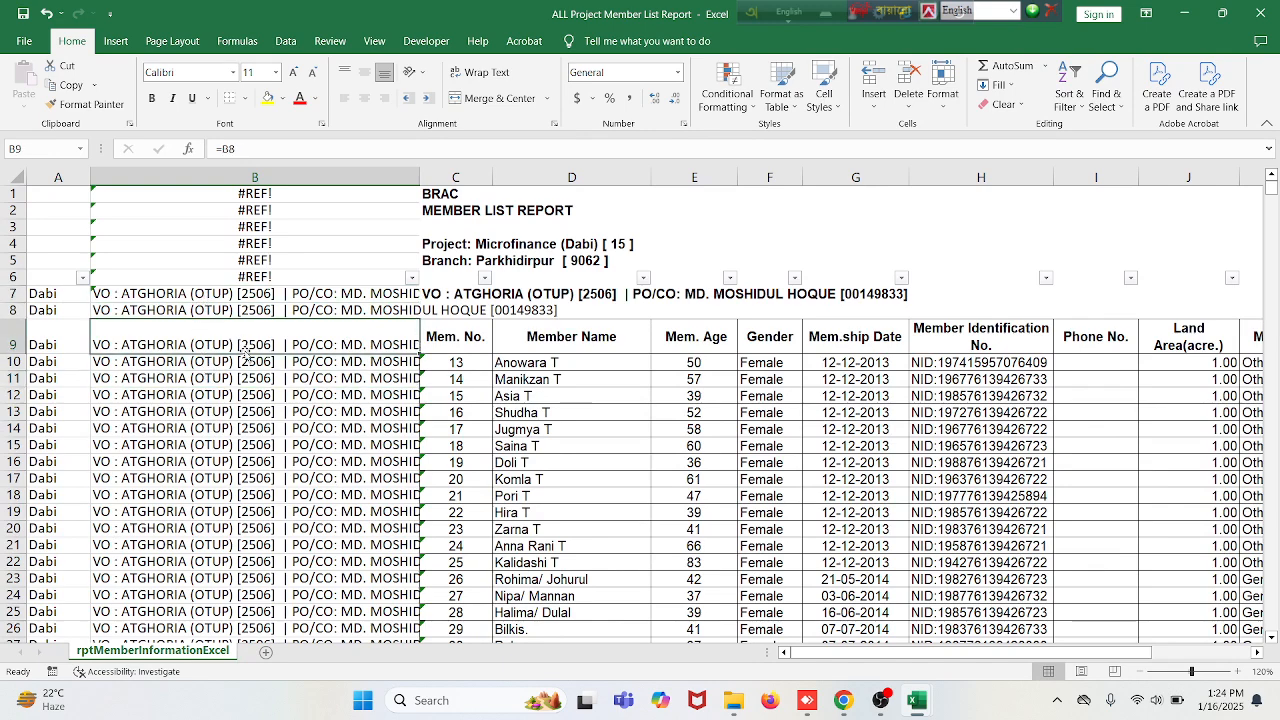
Step: Replace the formulas in column B with their values and check the contents of cells B7 and B9
click(254, 177)
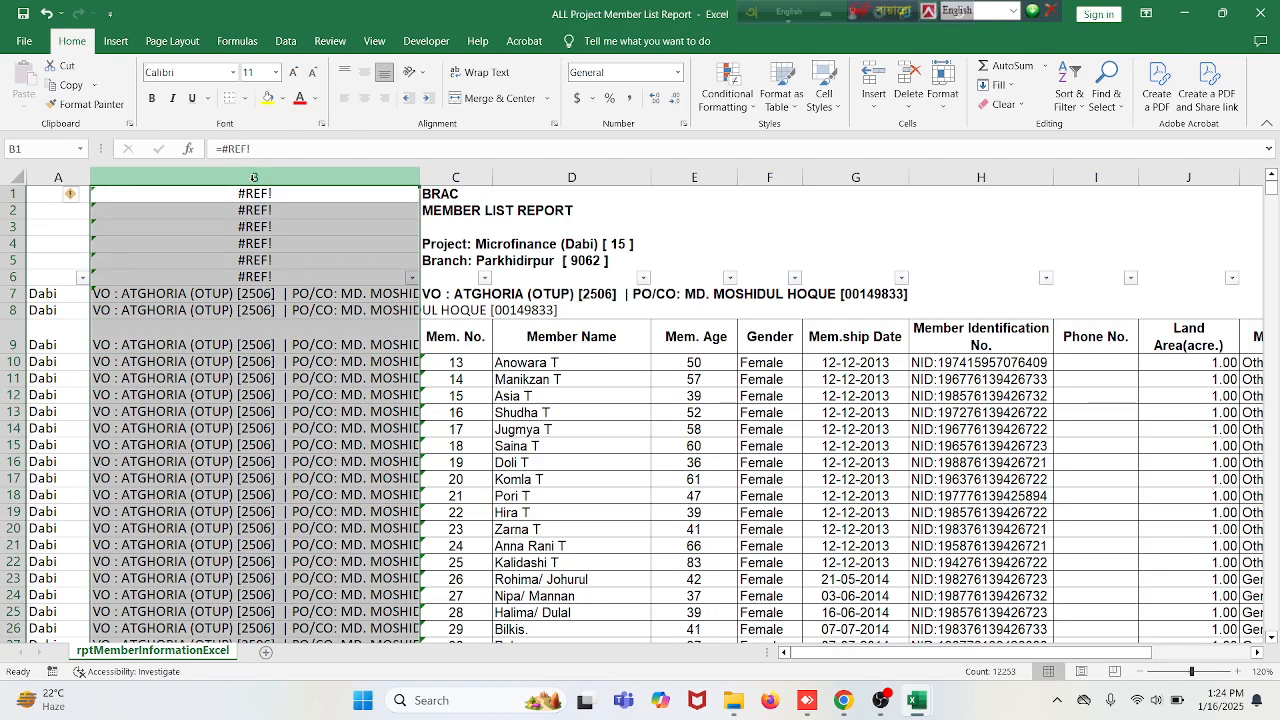
key(ctrl+c)
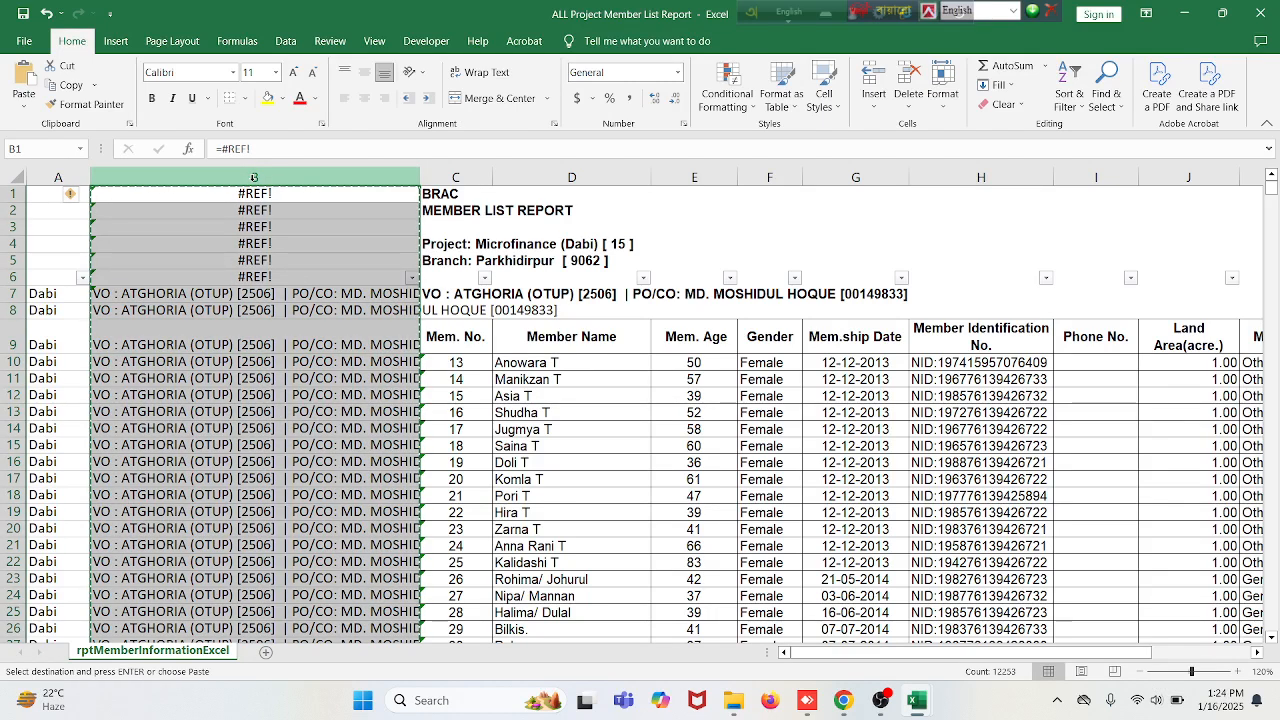
click(254, 177)
right_click(254, 179)
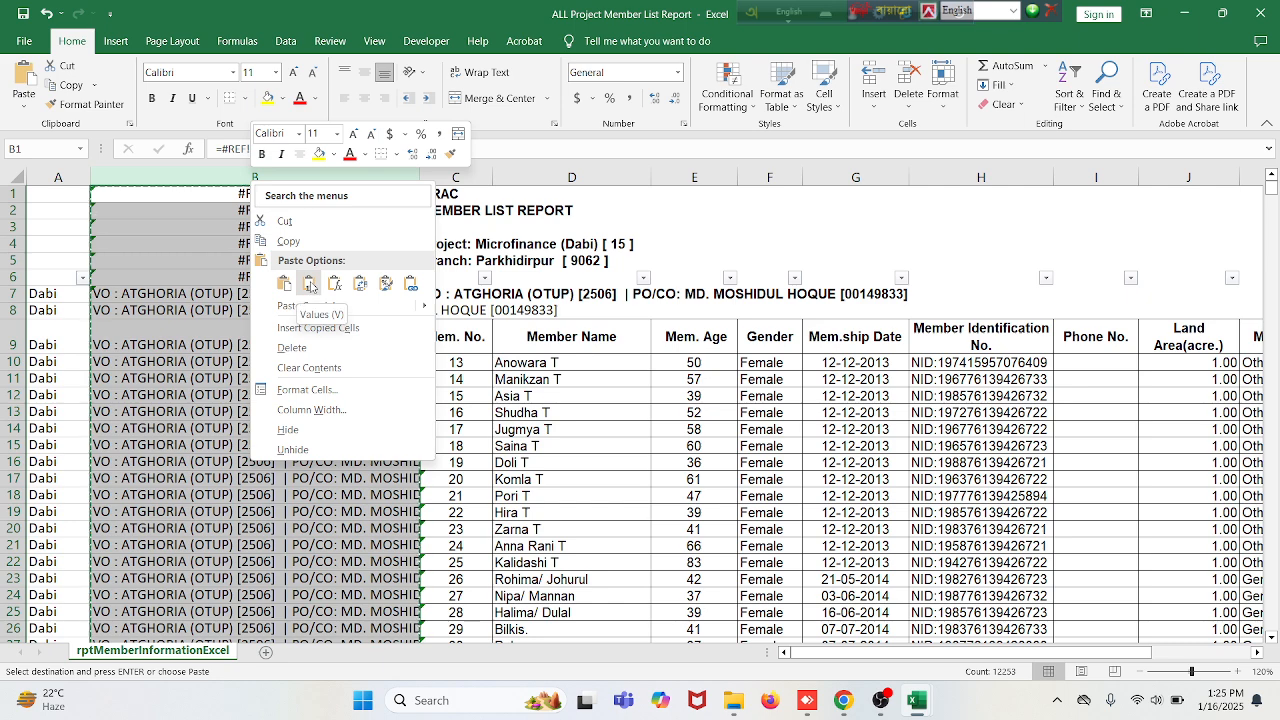
click(310, 286)
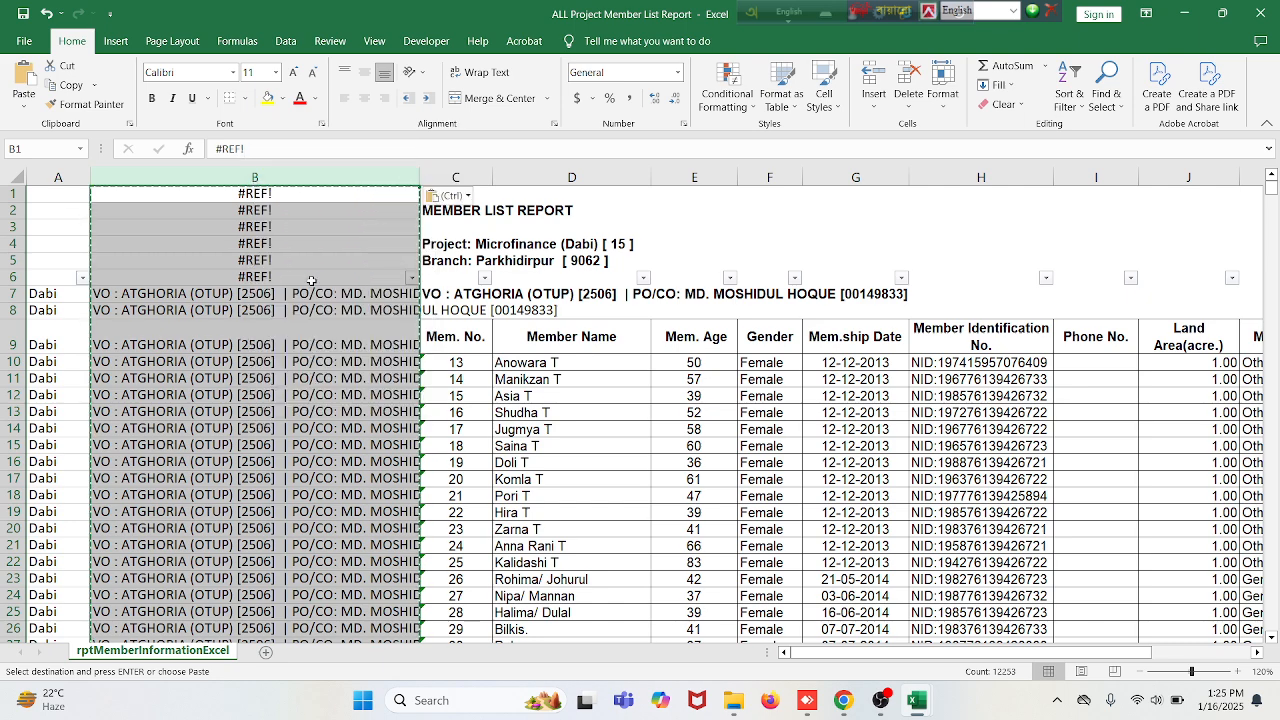
click(207, 295)
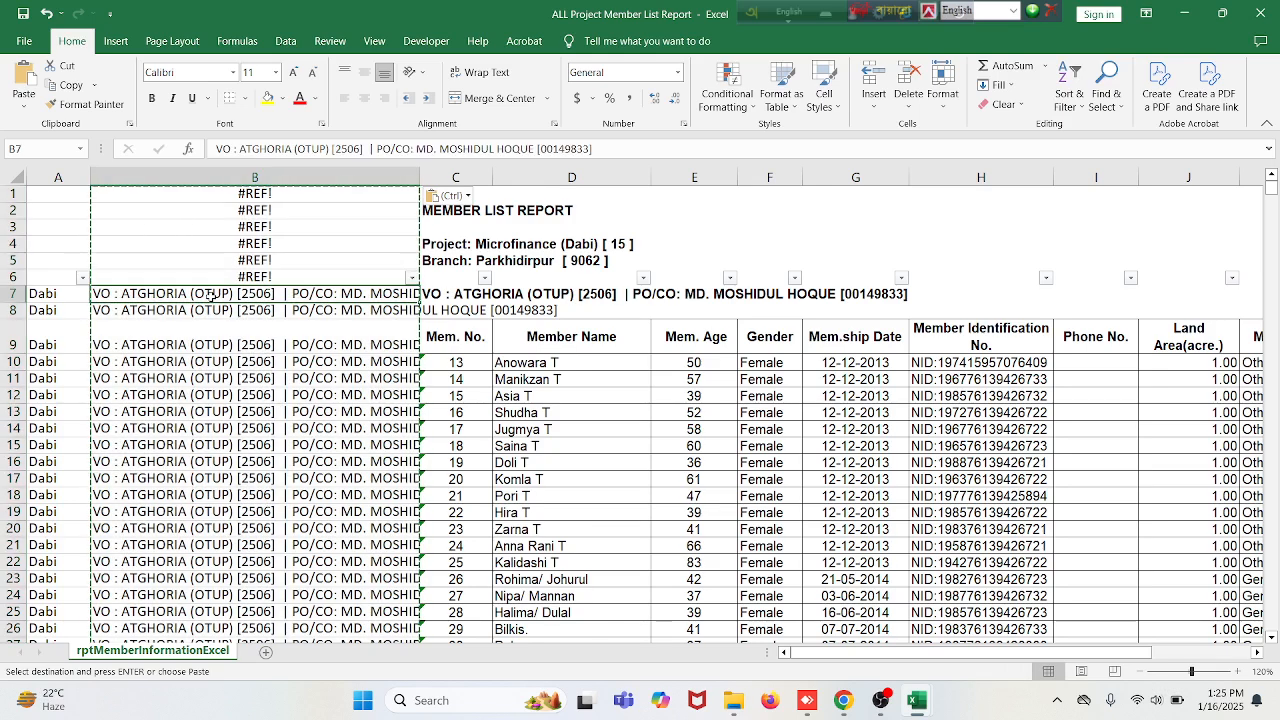
click(284, 326)
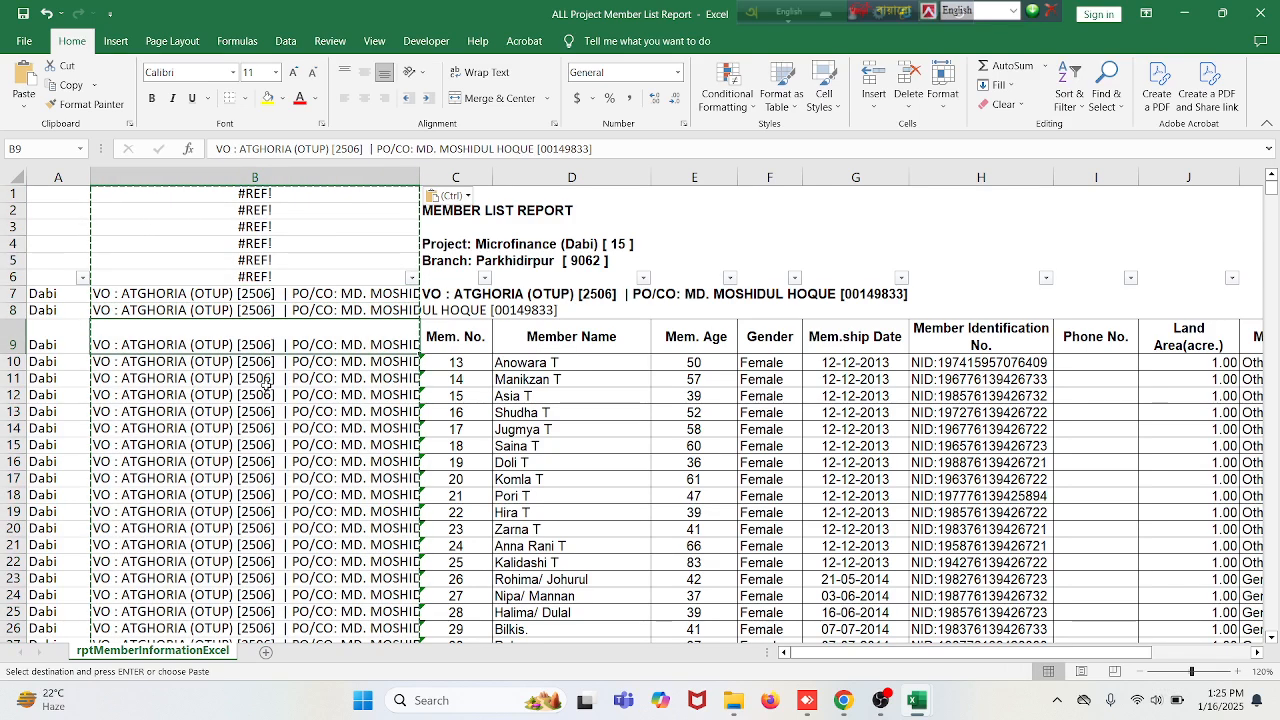
click(230, 291)
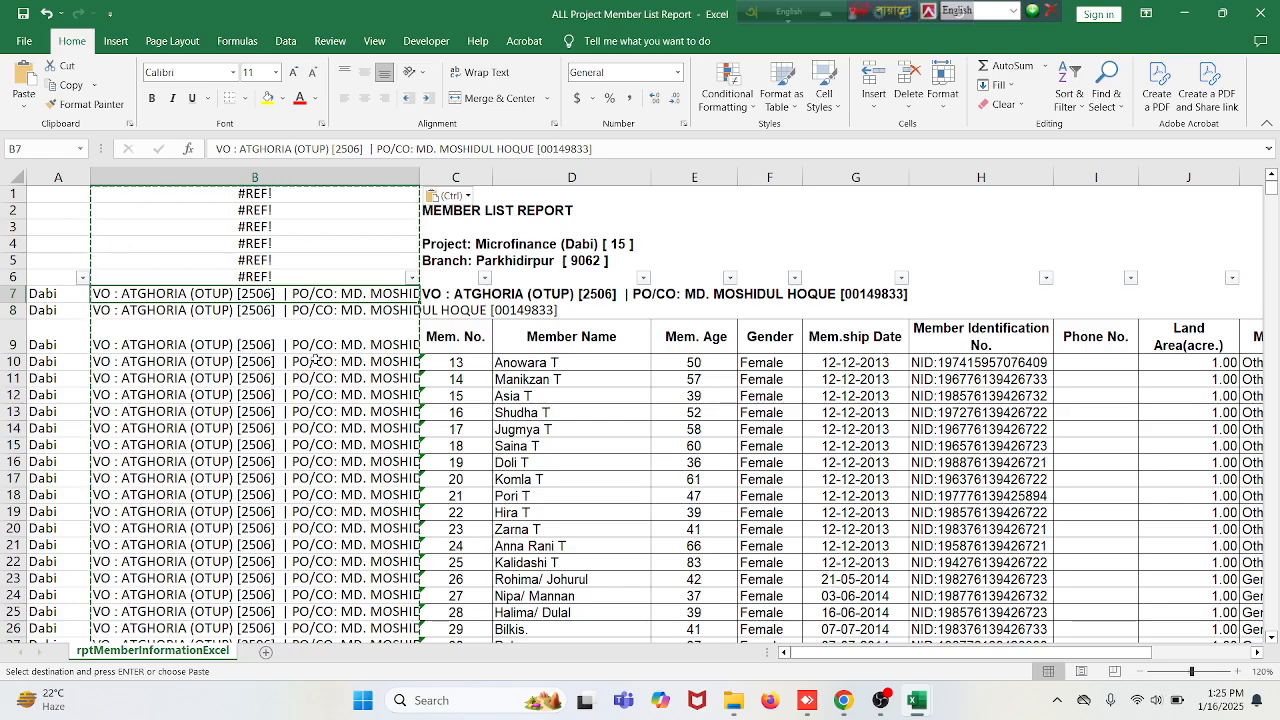
click(237, 345)
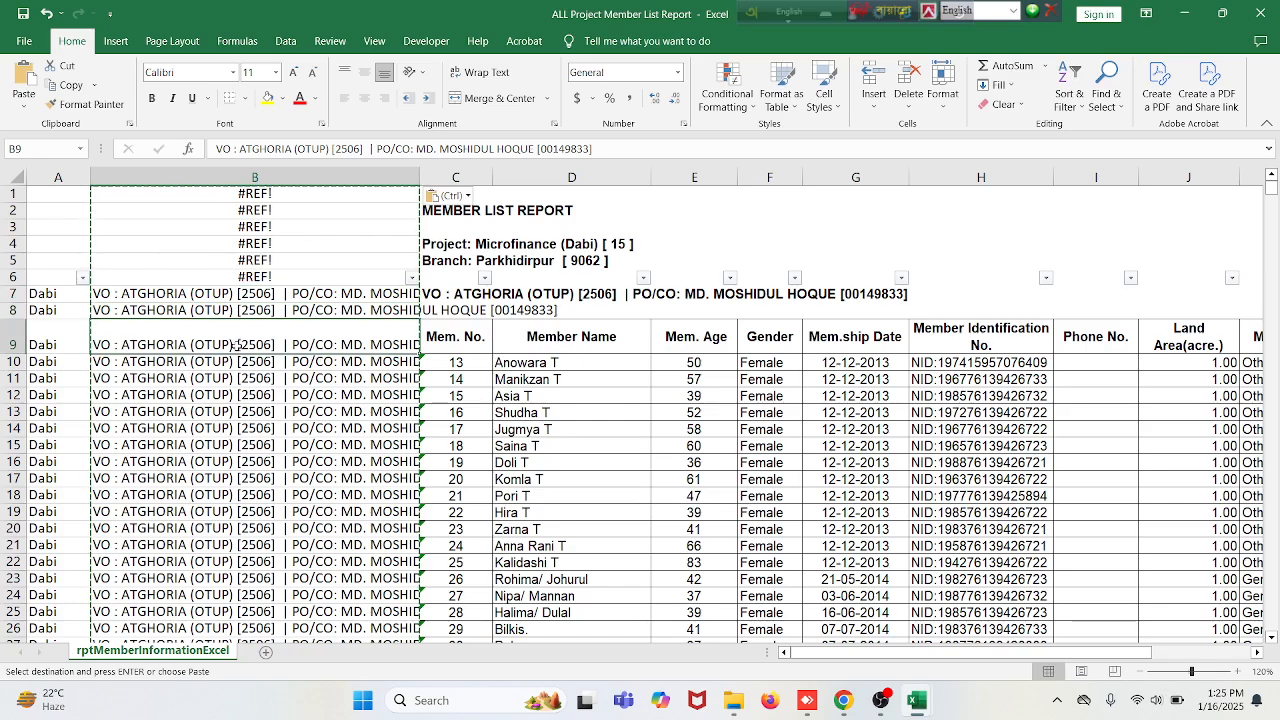
Step: Insert a narrow blank column before the member number column and wrap the text in column B
click(458, 178)
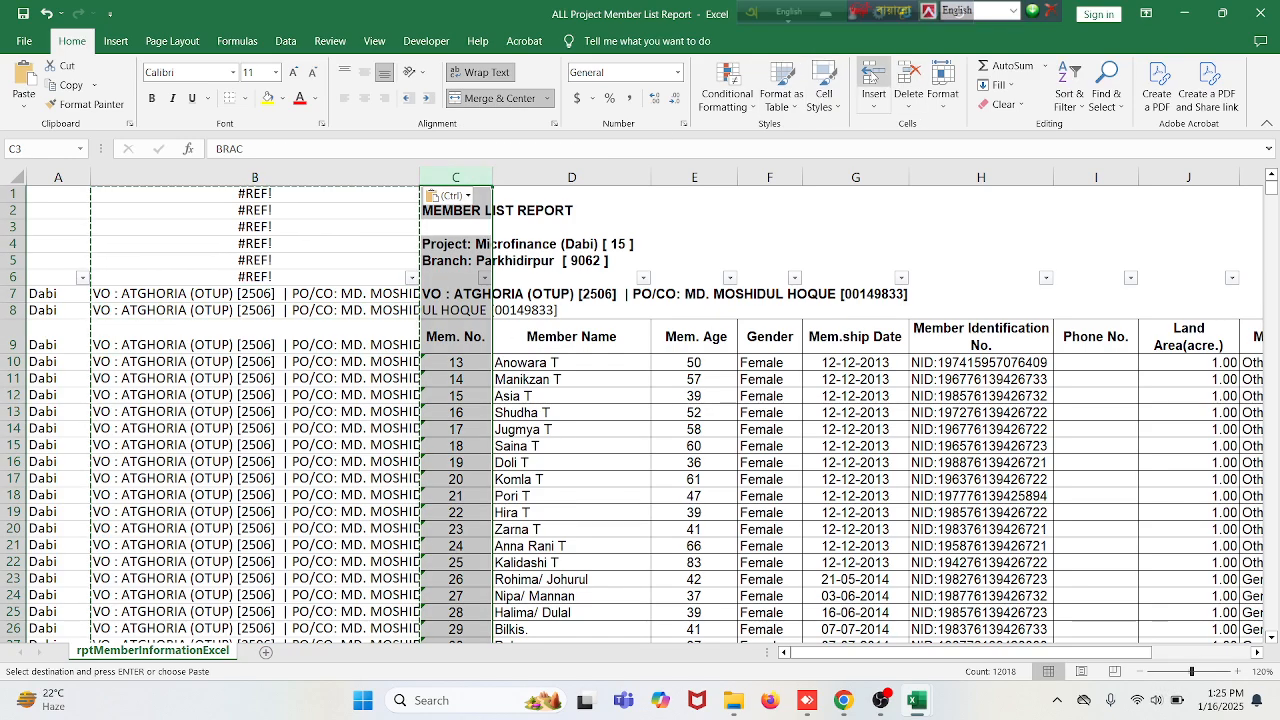
click(872, 75)
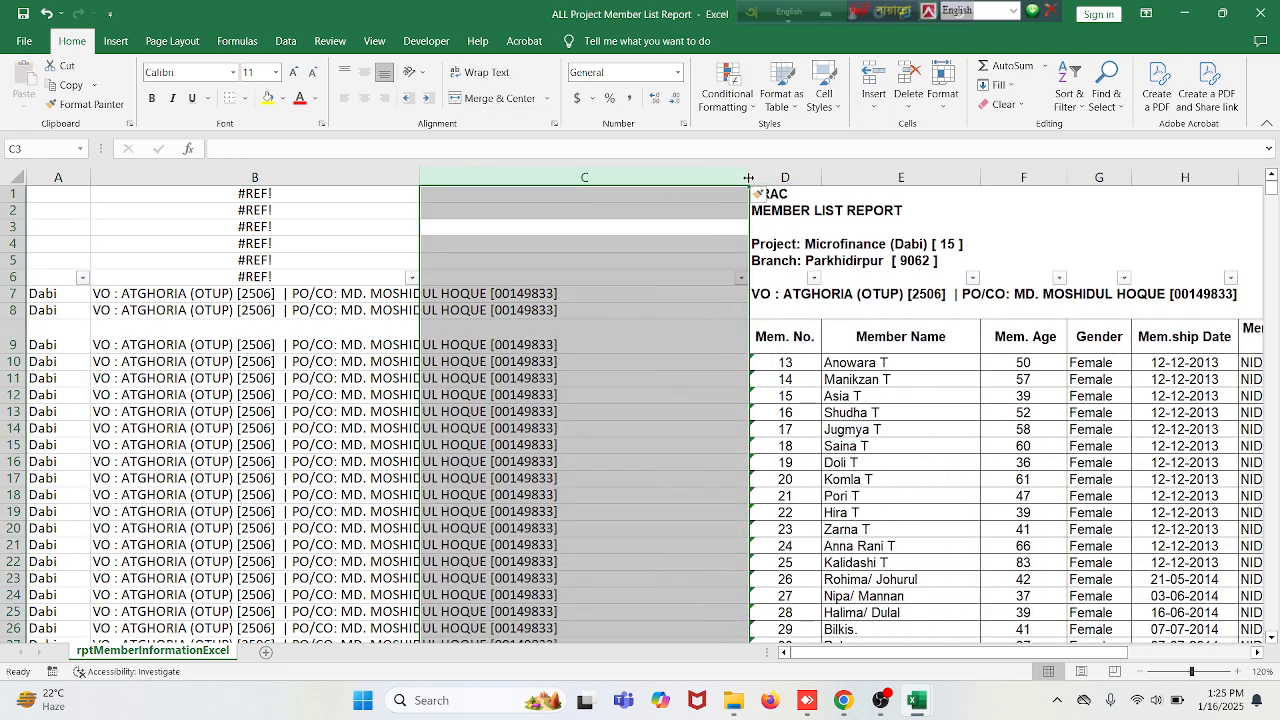
drag(748, 178, 518, 197)
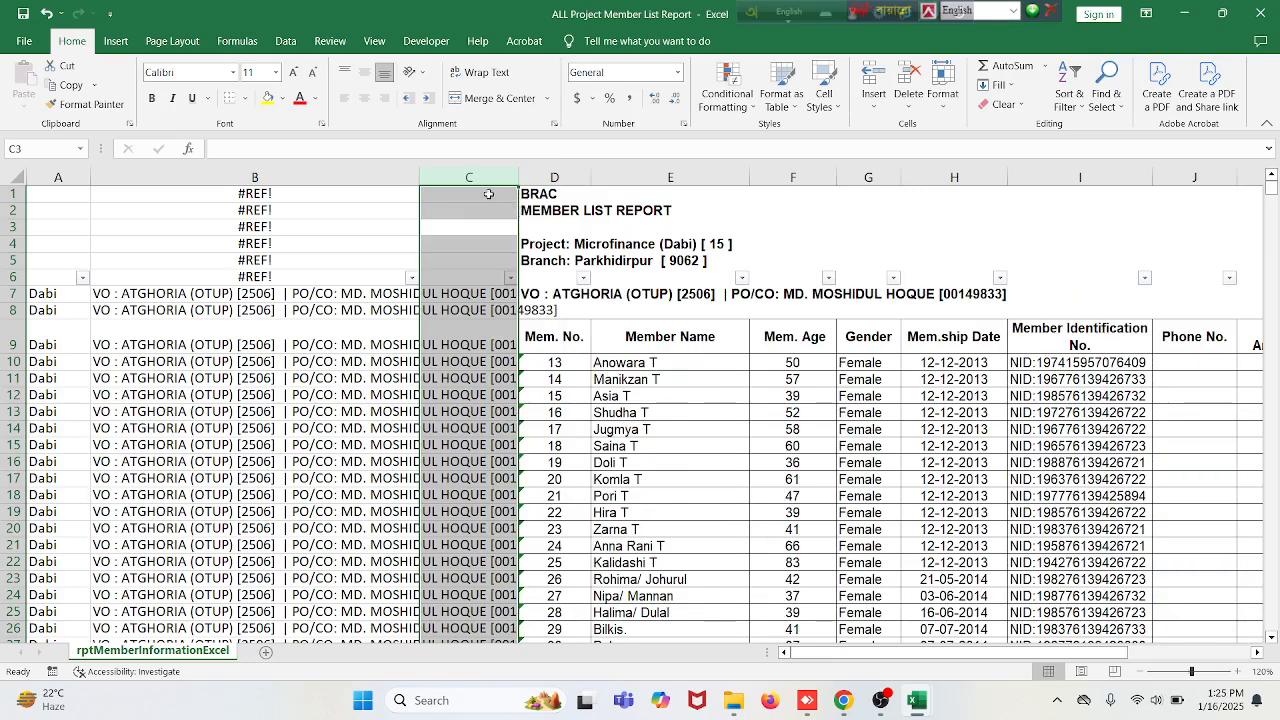
click(386, 178)
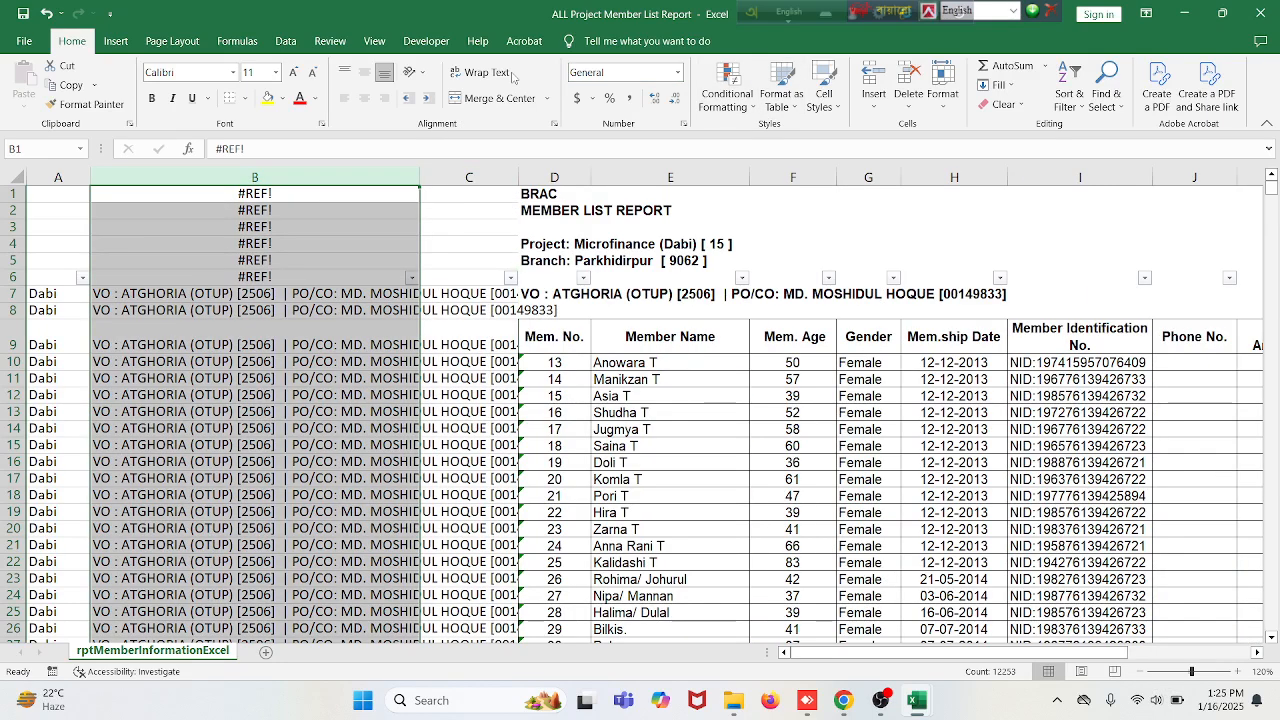
click(480, 72)
Step: Enter the VO code 2506 in C7 and flash-fill the VO codes in column C down to row 12253
click(451, 293)
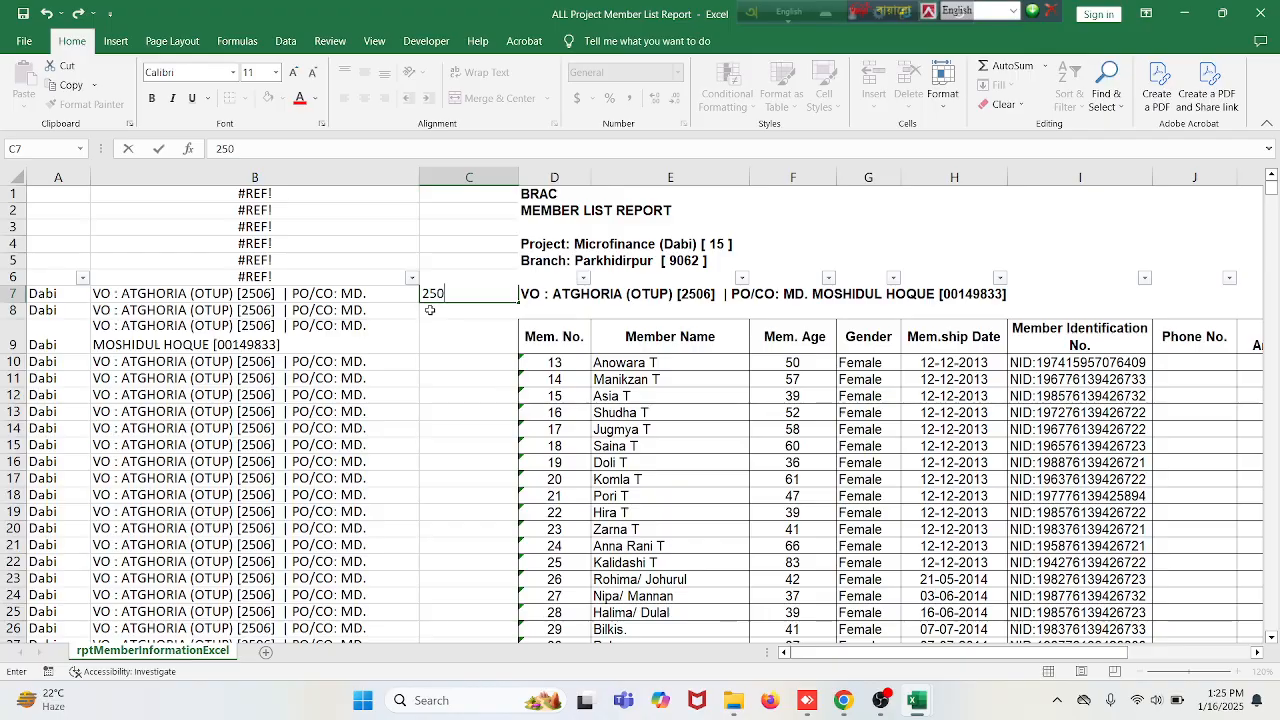
click(435, 361)
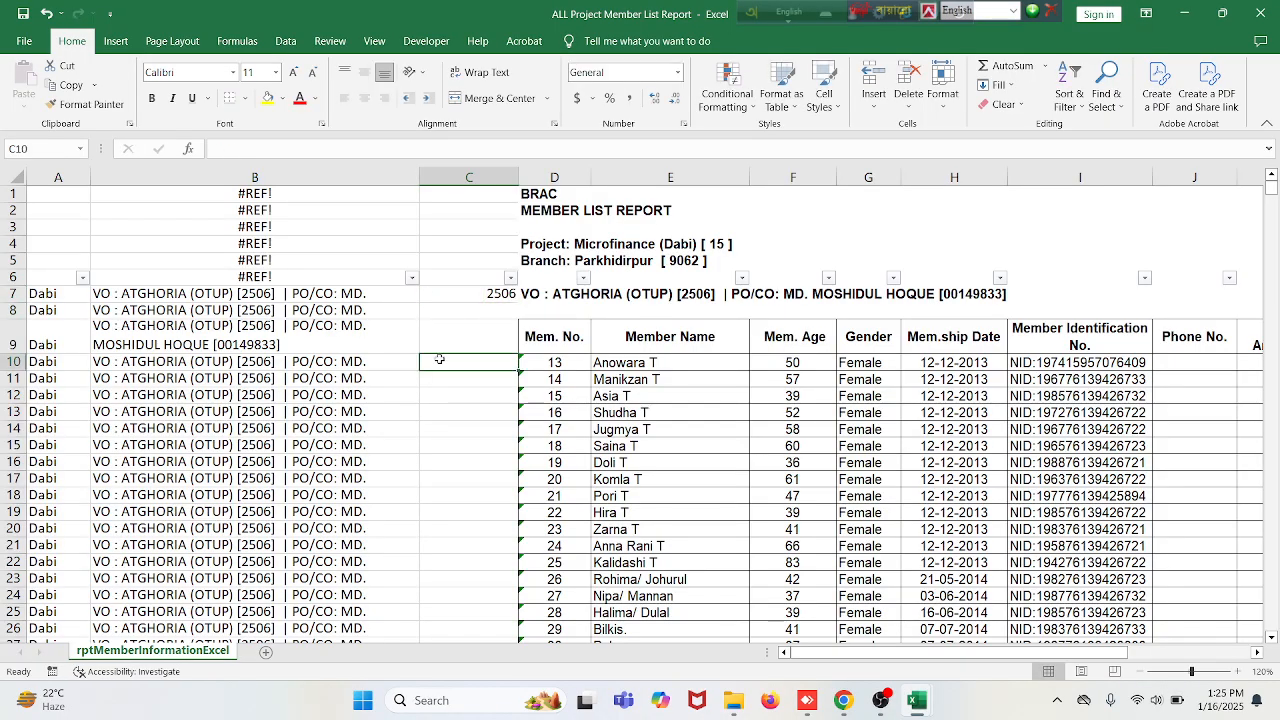
click(476, 294)
drag(476, 294, 454, 692)
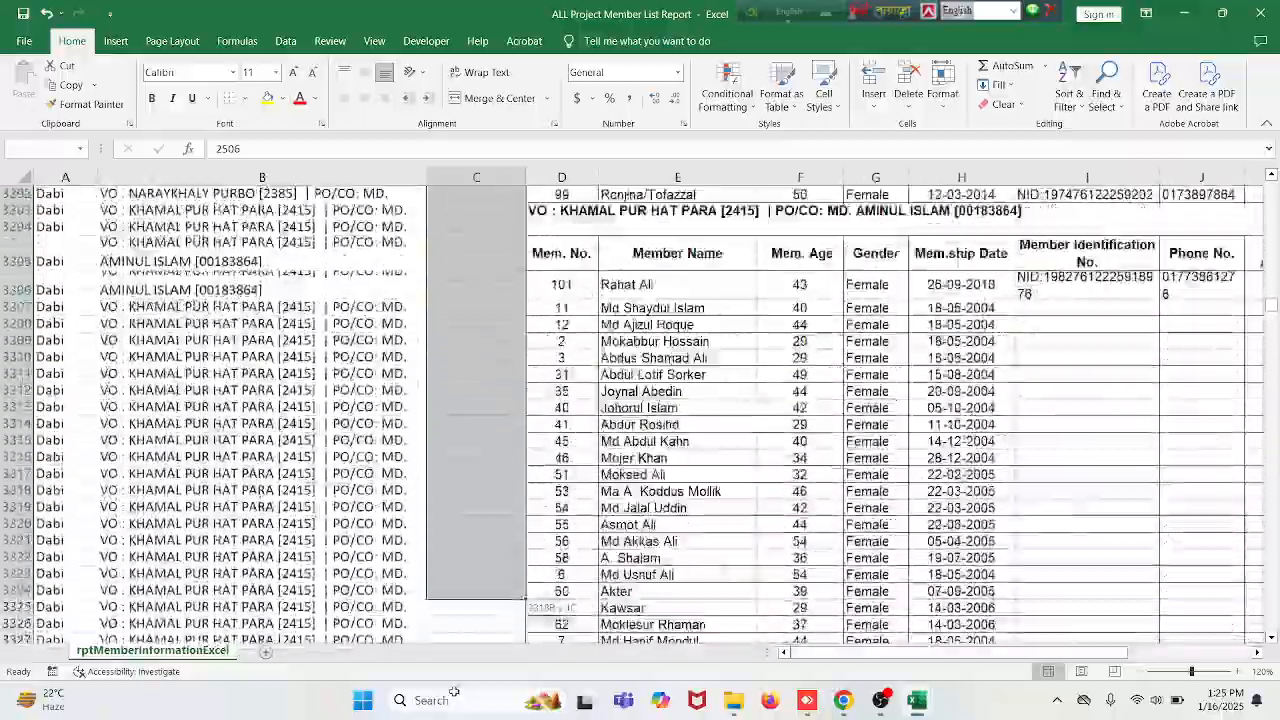
drag(454, 692, 454, 692)
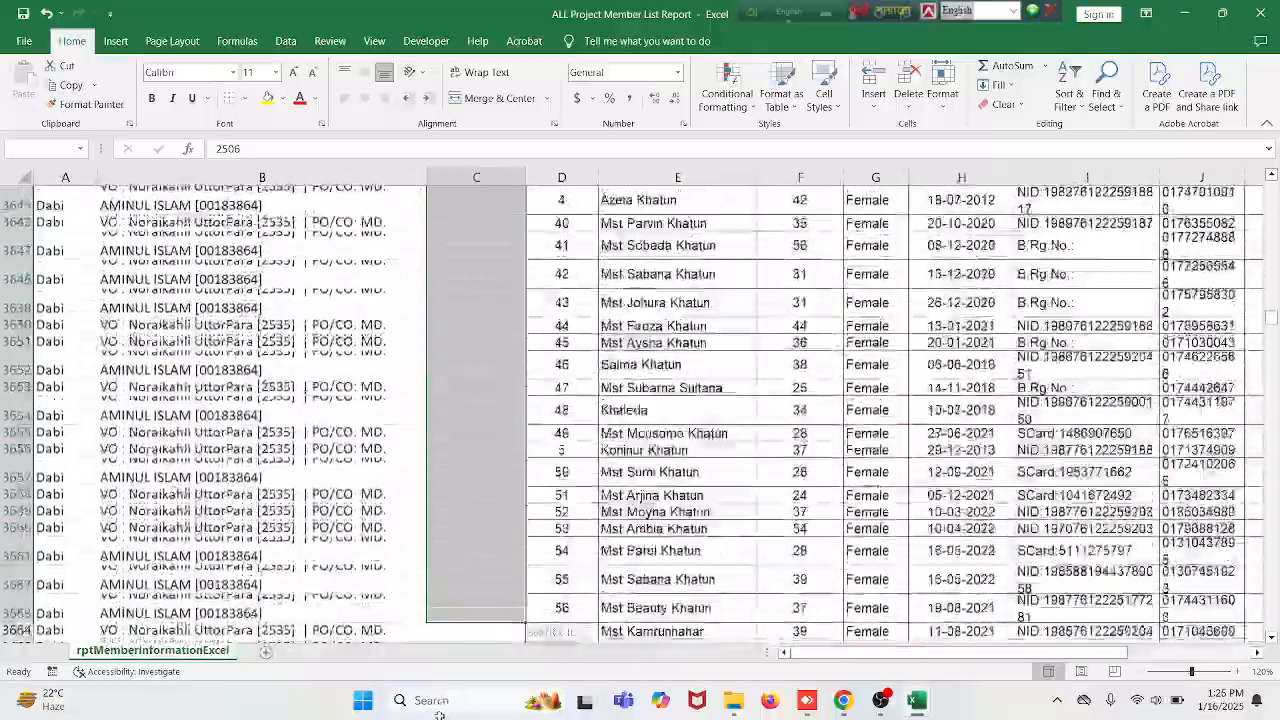
drag(439, 715, 439, 715)
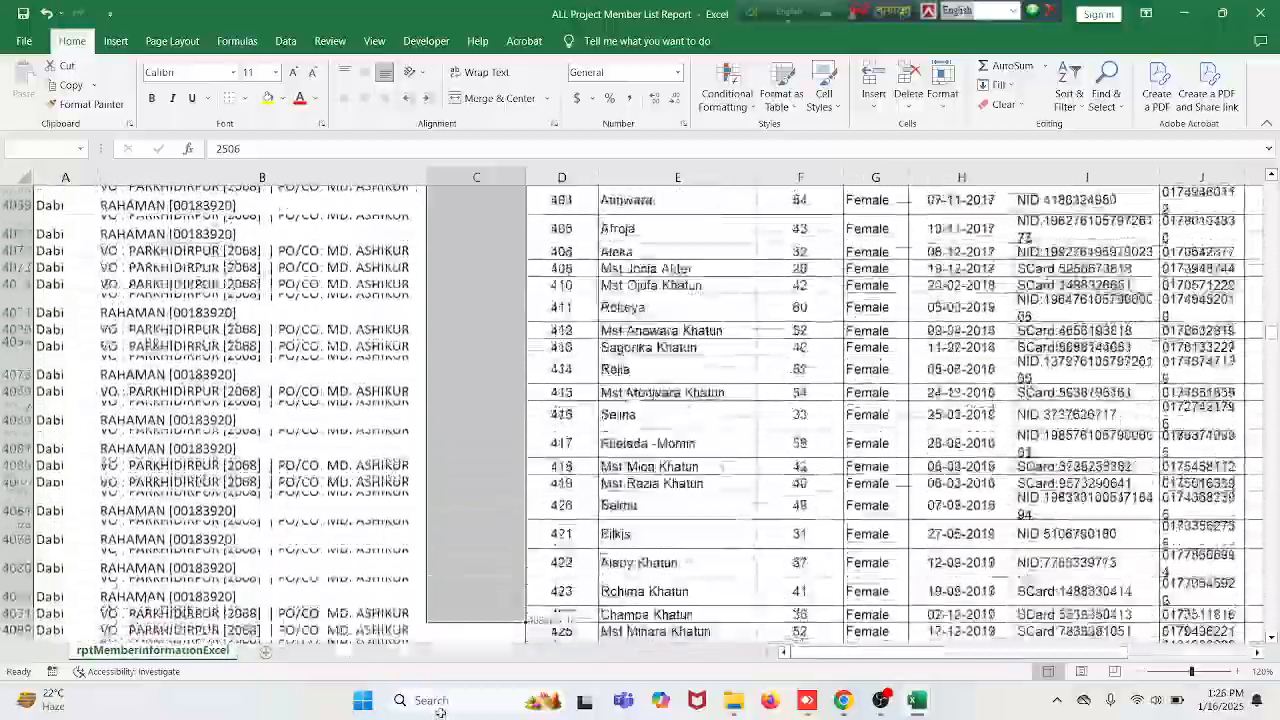
drag(440, 712, 440, 712)
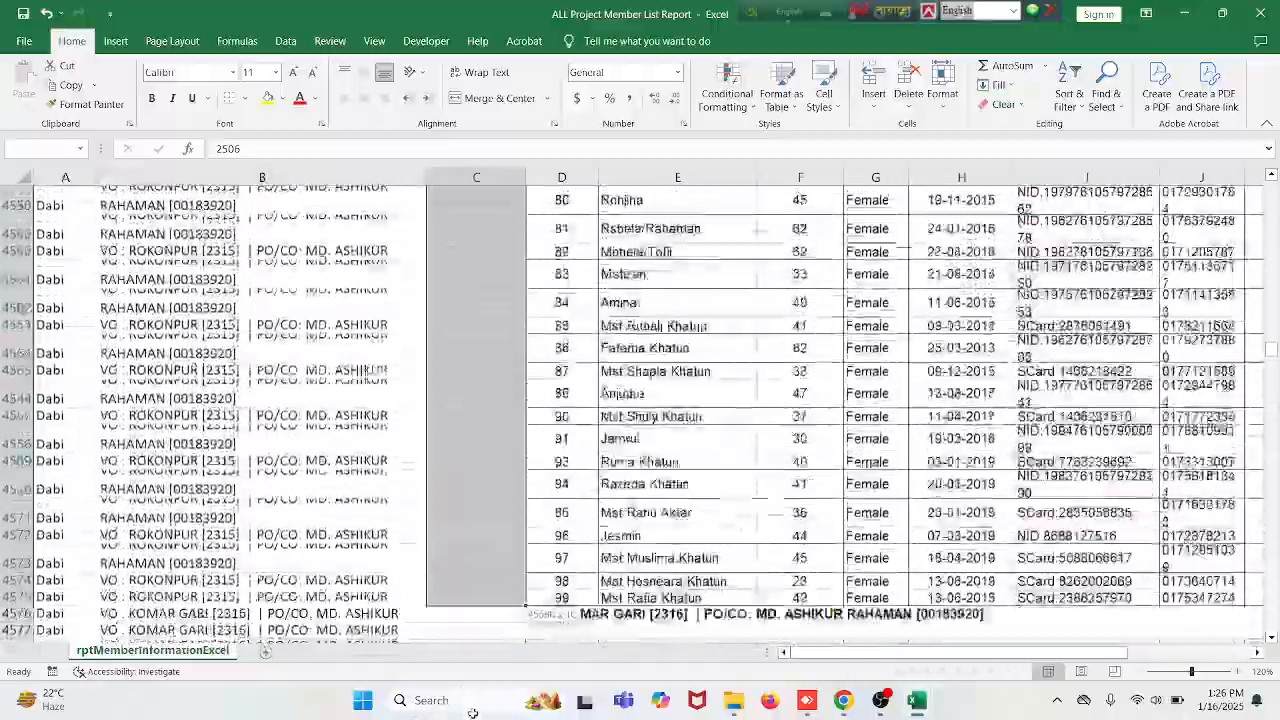
drag(472, 713, 490, 486)
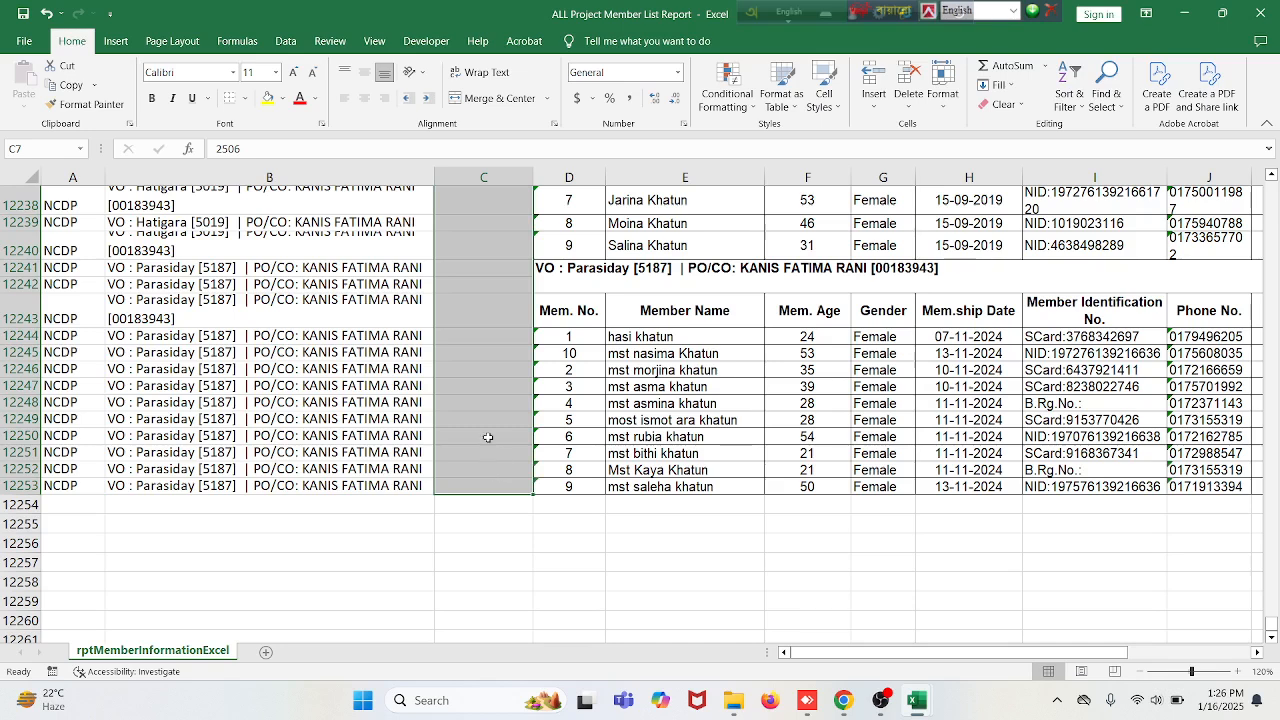
key(ctrl+e)
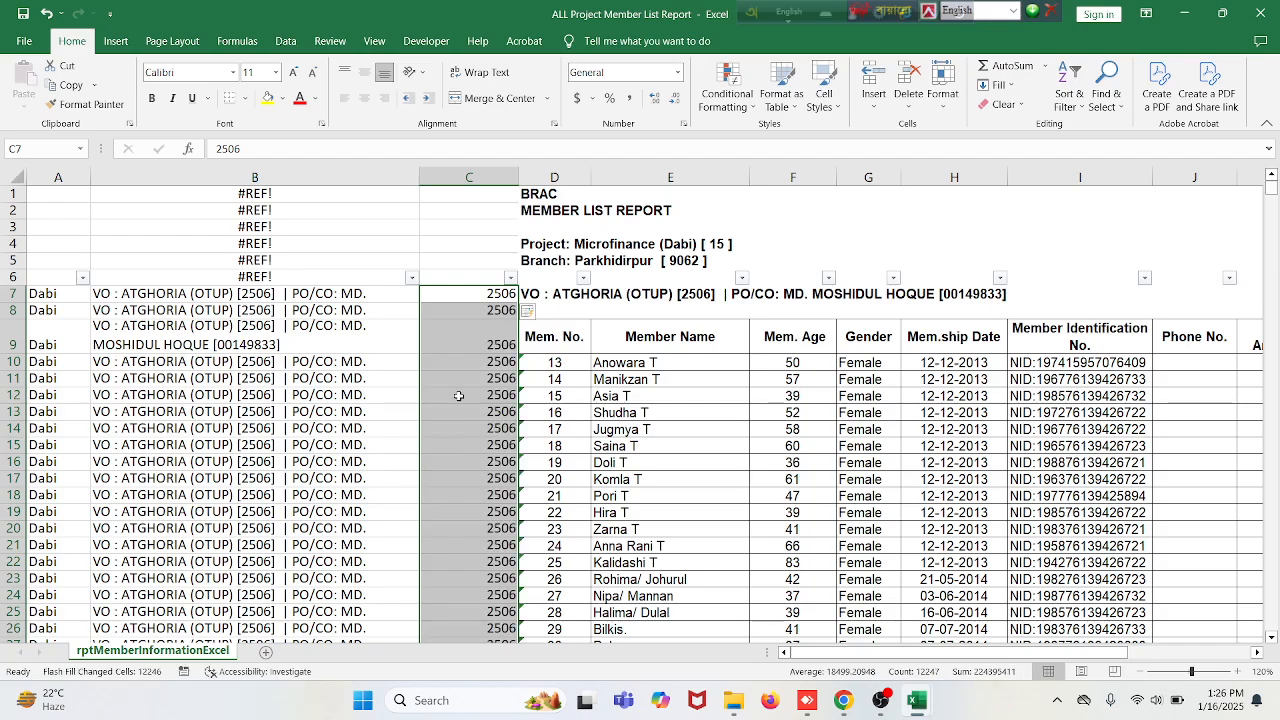
Step: Compare the filled VO codes in column C with the VO headings in column B
scroll(457, 391, down, 5)
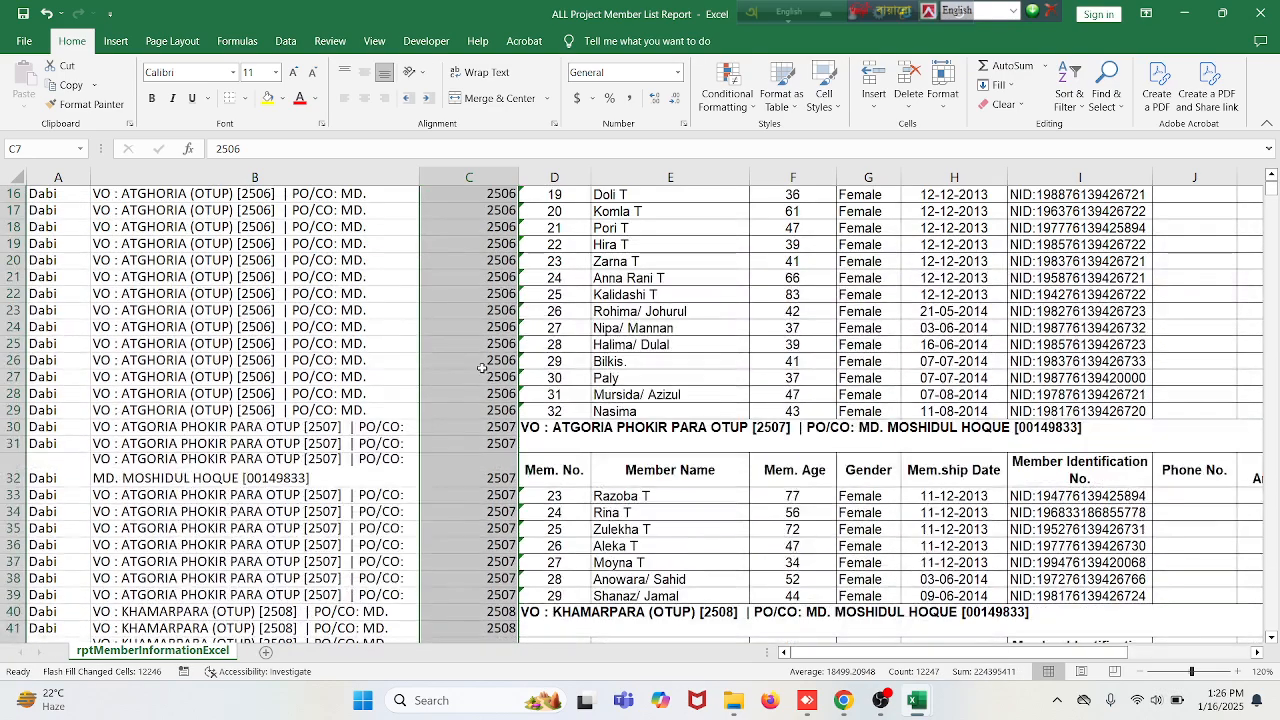
click(481, 364)
click(255, 358)
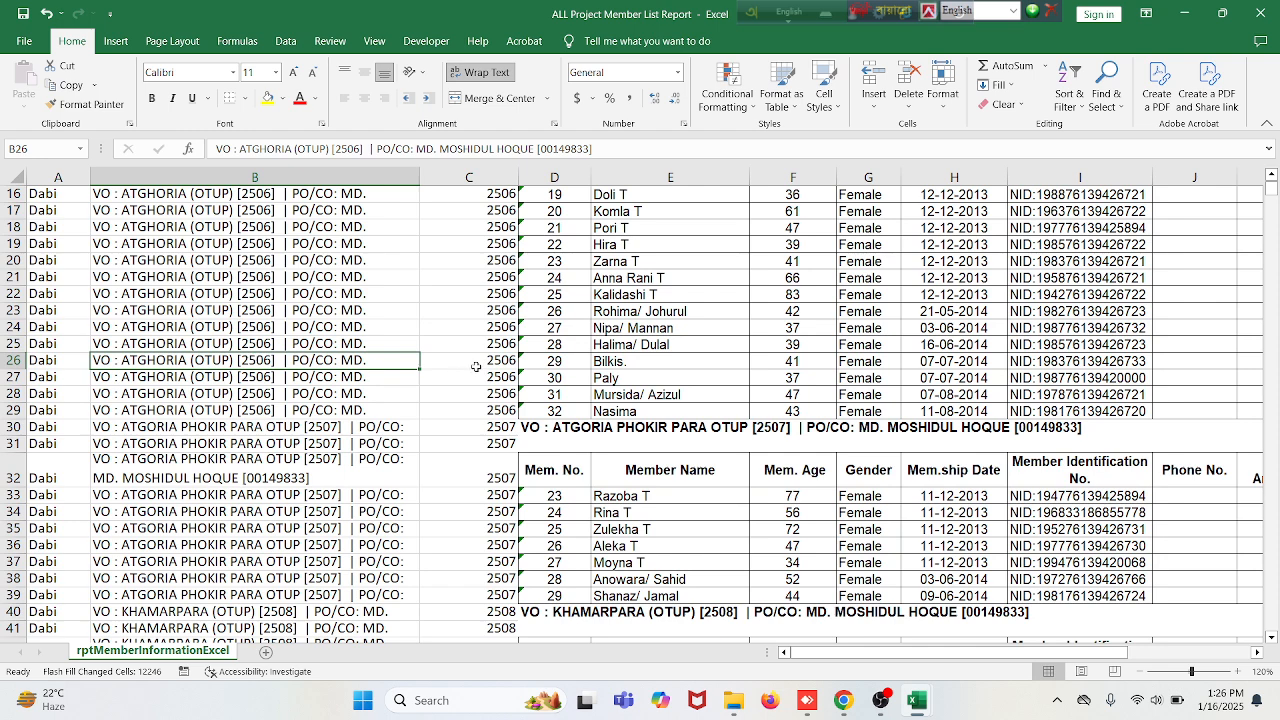
click(476, 366)
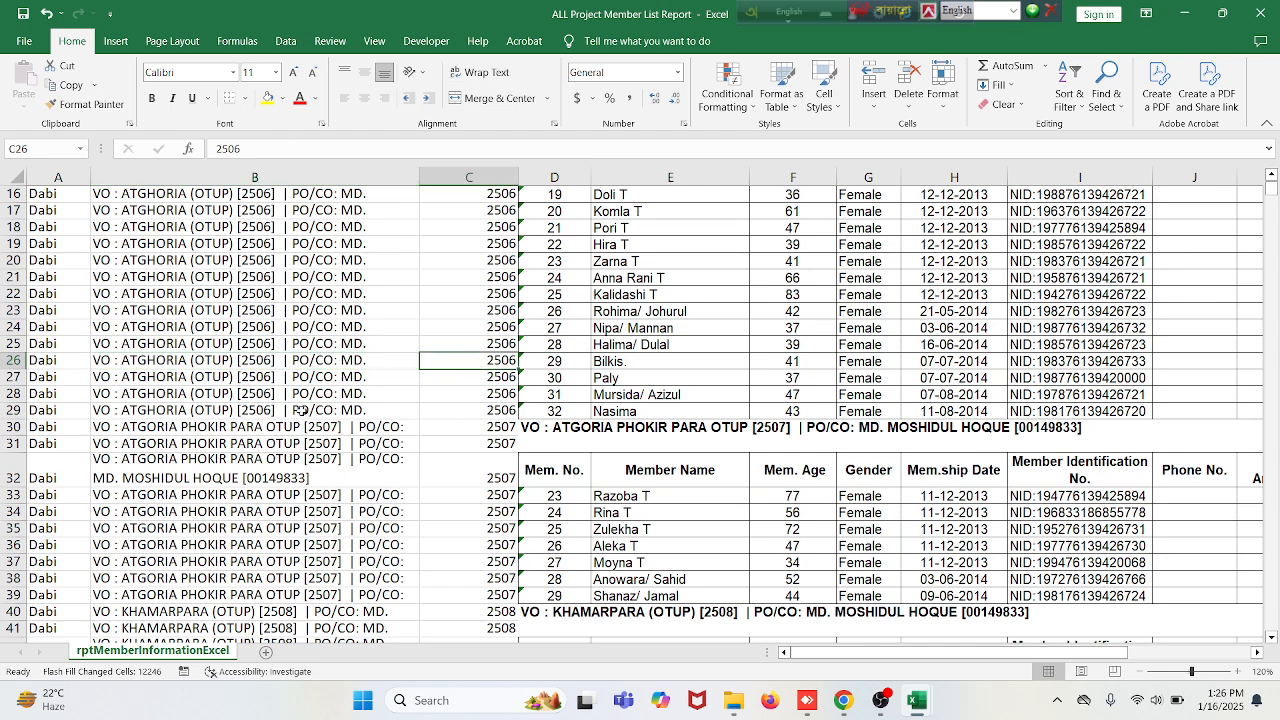
click(225, 394)
click(480, 394)
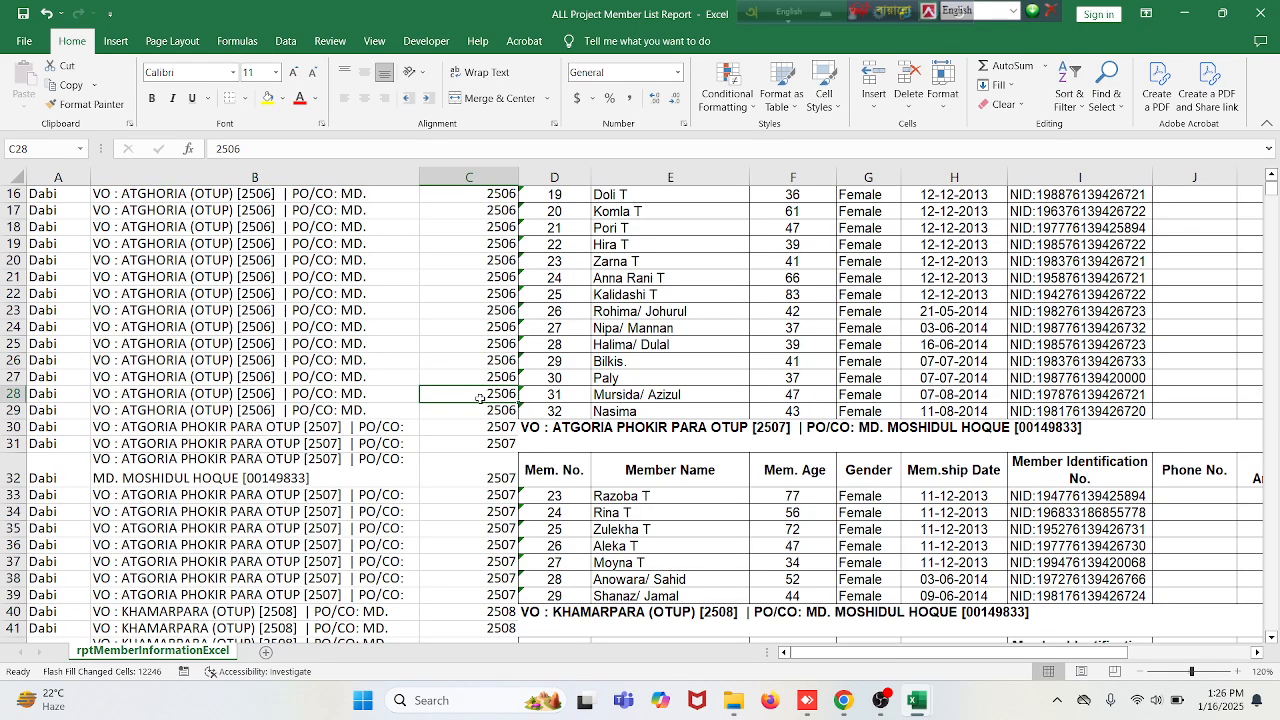
scroll(313, 441, up, 5)
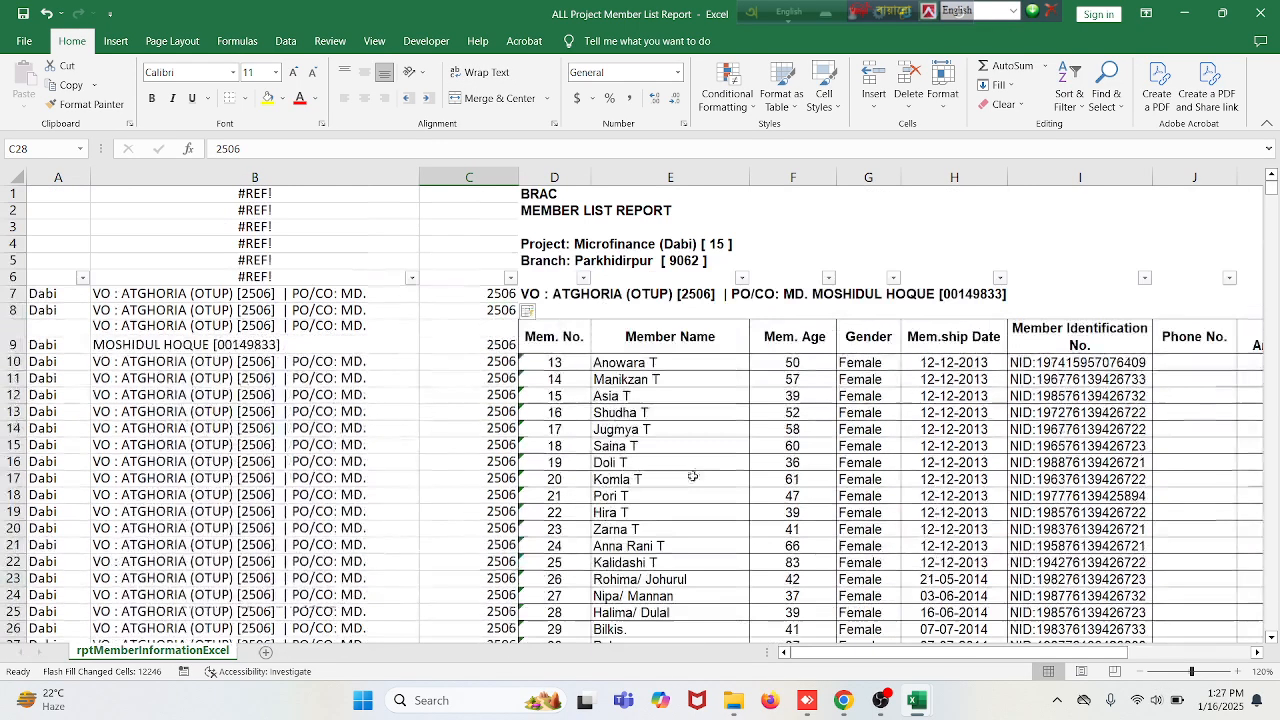
Step: Narrow the VO heading column B and the VO code column C so more member columns fit
drag(664, 429, 628, 408)
click(496, 177)
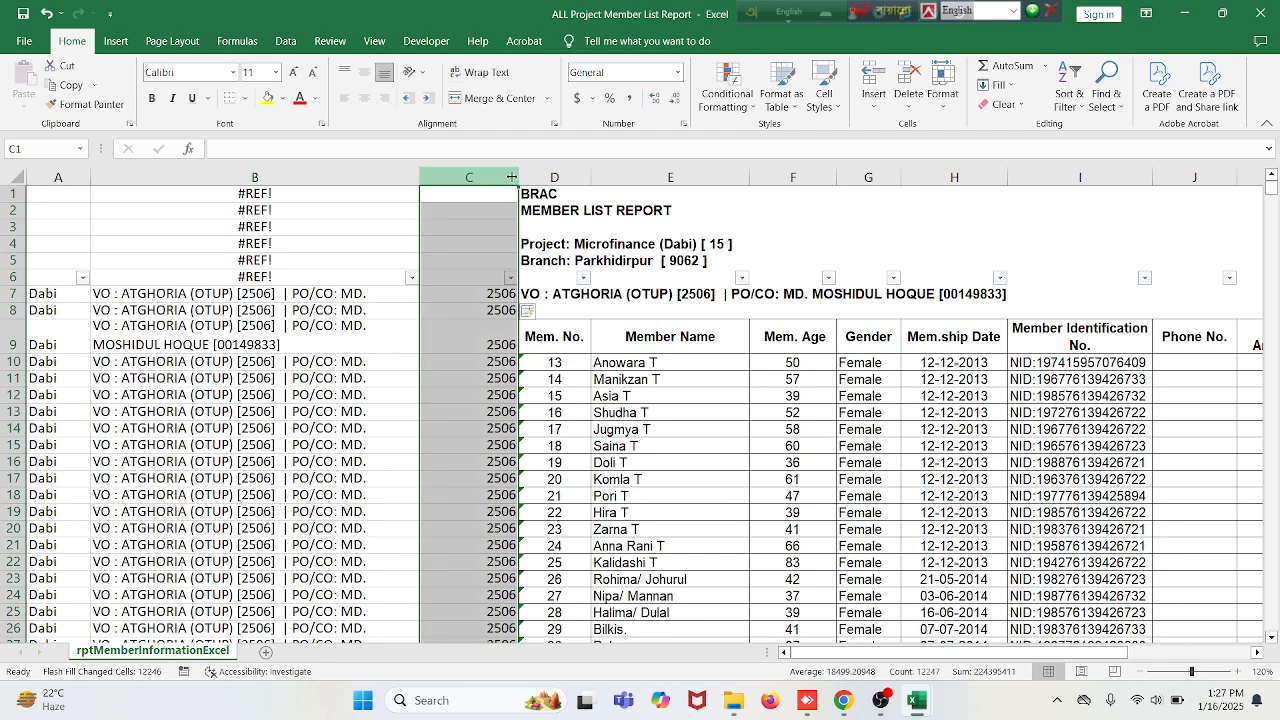
drag(520, 172, 212, 197)
Step: Try deleting the VO heading column B, and undo the deletion
click(402, 178)
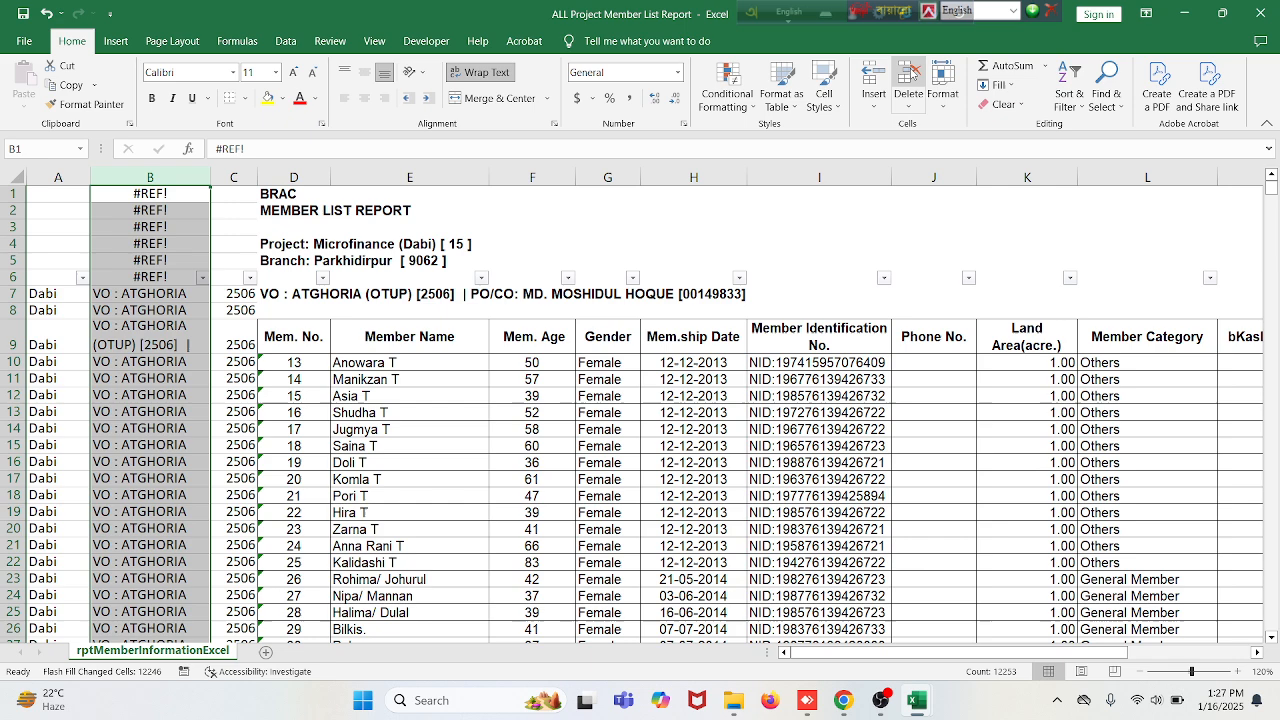
click(908, 80)
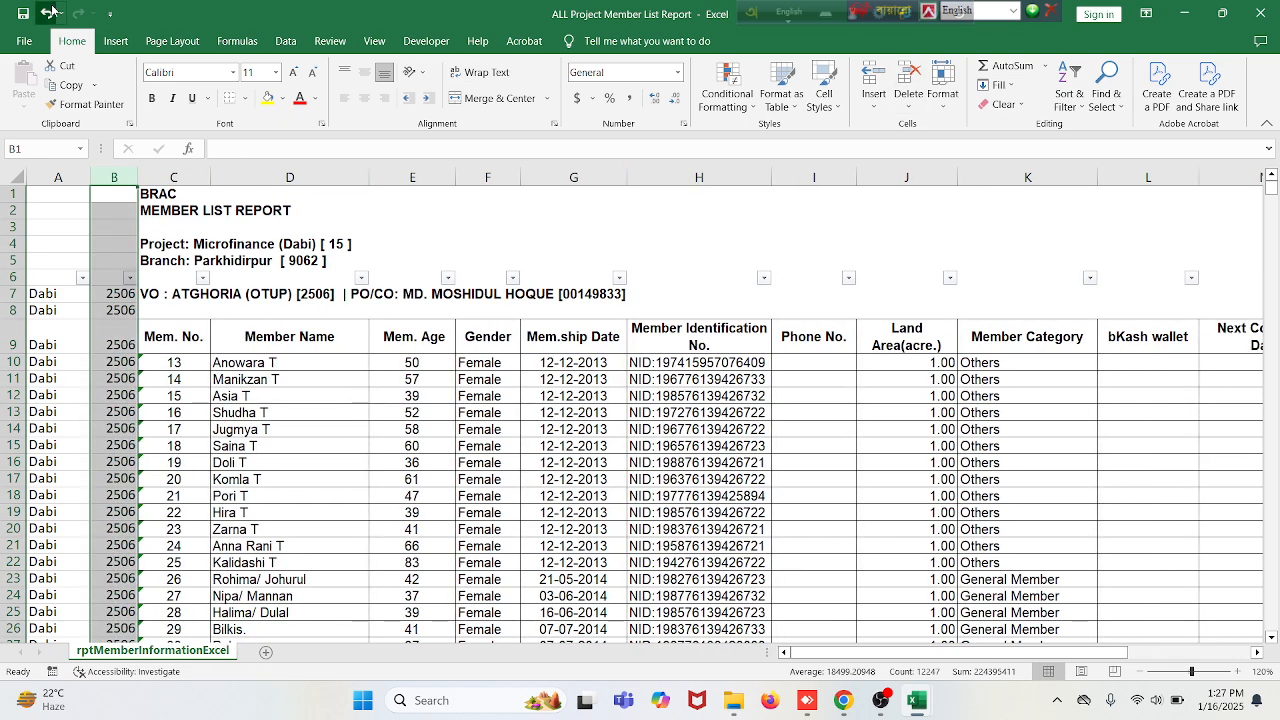
click(46, 13)
click(540, 410)
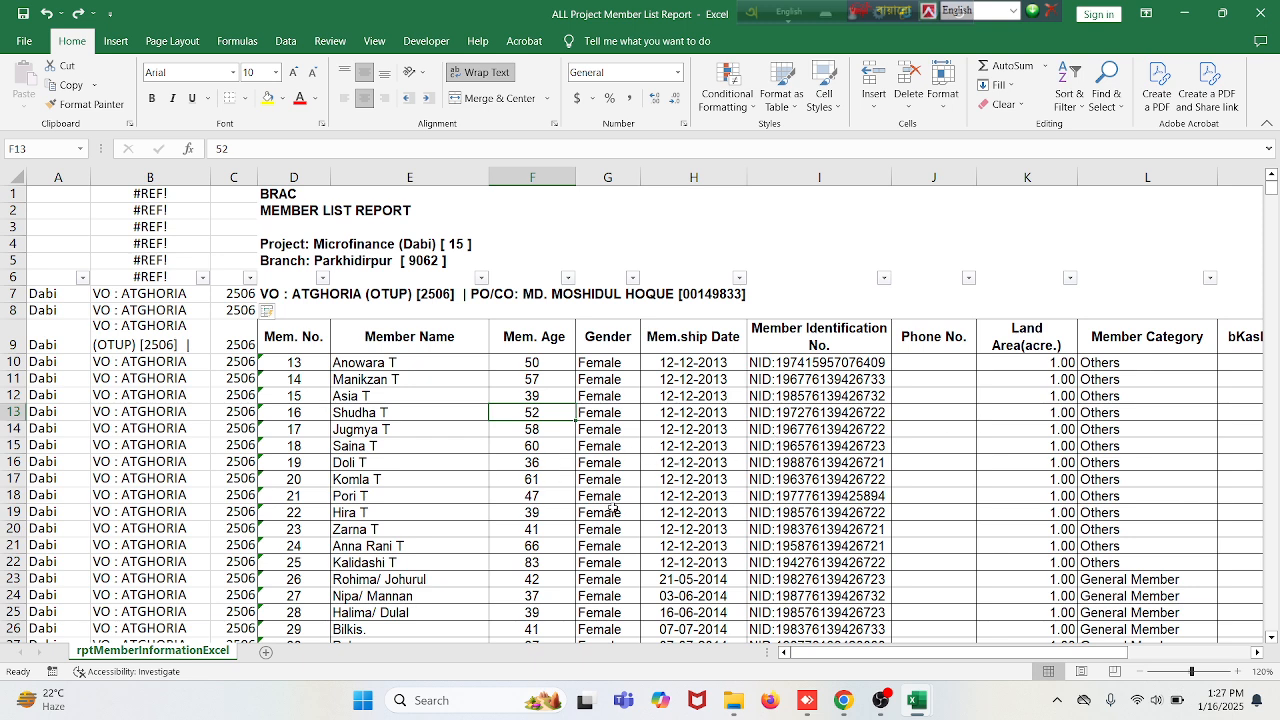
Step: Examine the VO heading rows, blank rows and repeated column headers between the member groups
scroll(454, 494, down, 1)
scroll(574, 460, down, 5)
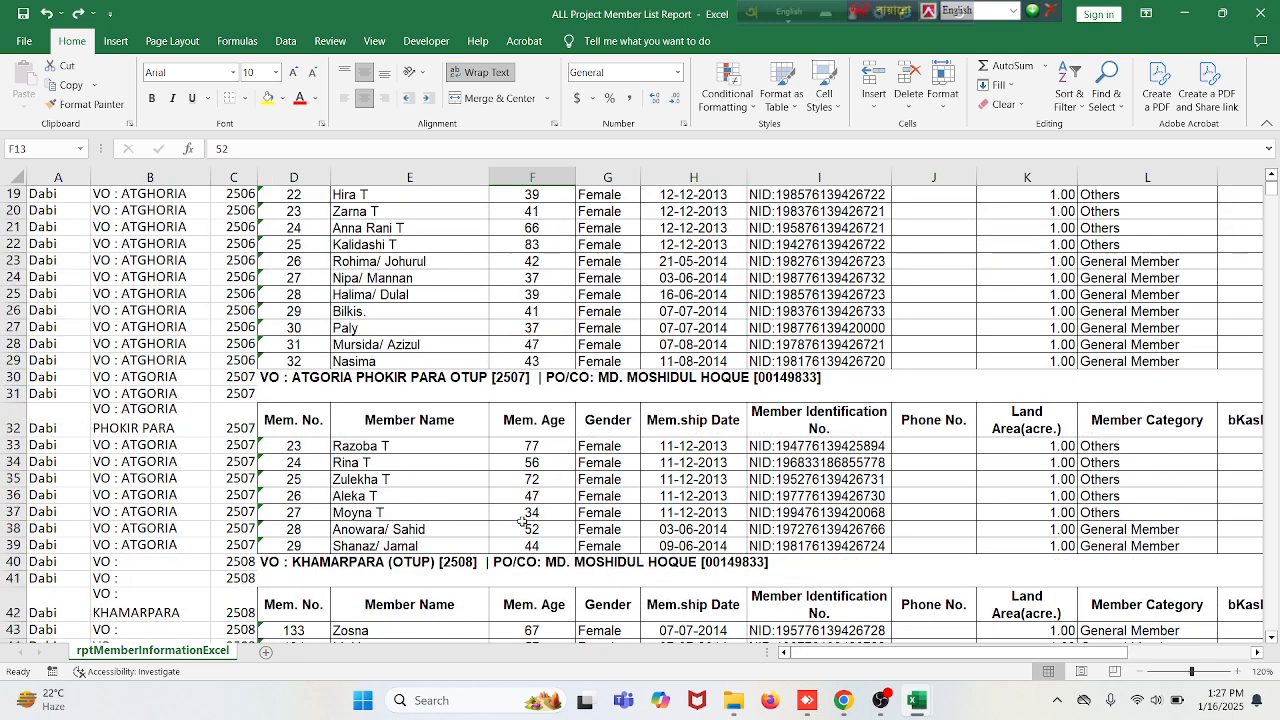
click(421, 377)
click(408, 395)
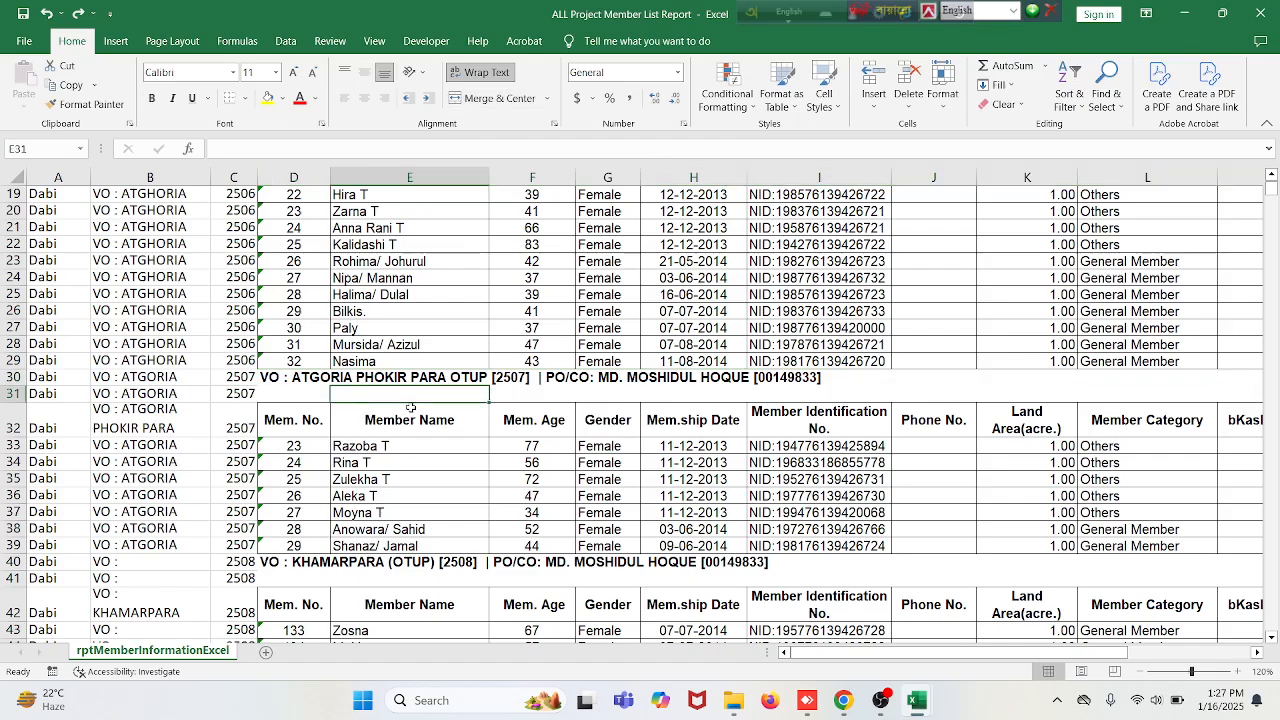
scroll(420, 500, down, 12)
click(433, 330)
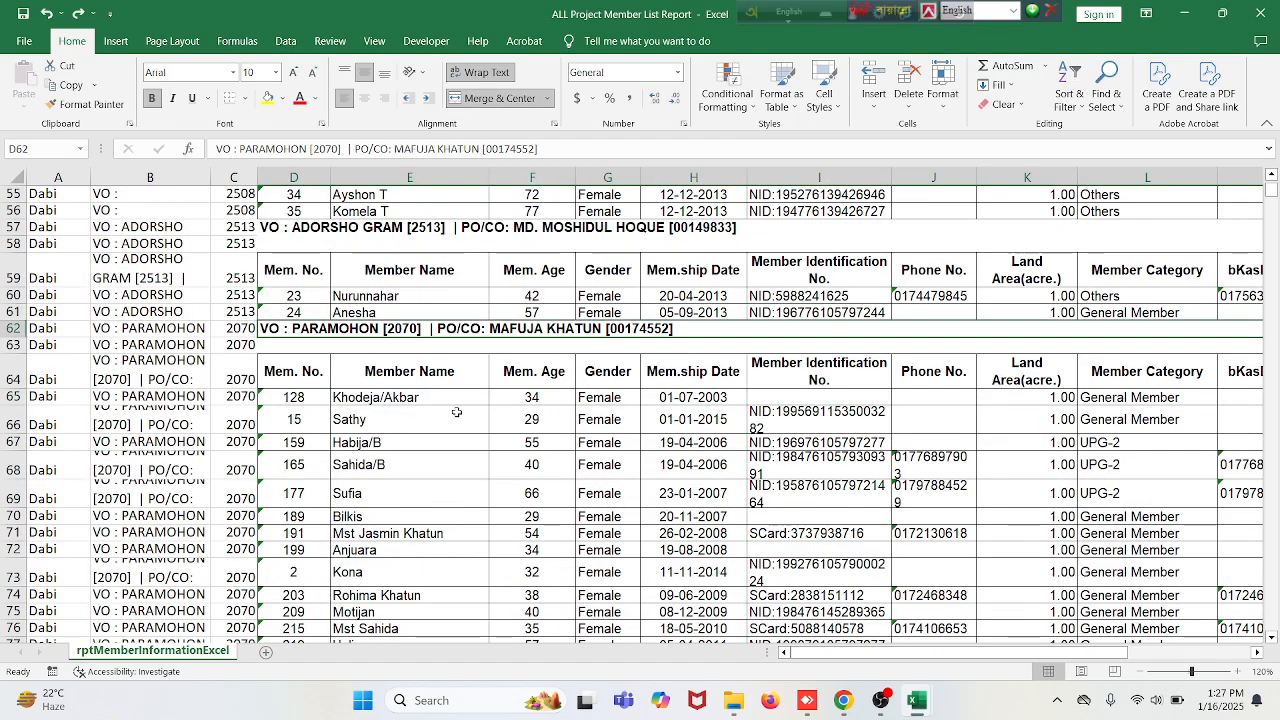
scroll(939, 436, up, 14)
scroll(939, 436, up, 4)
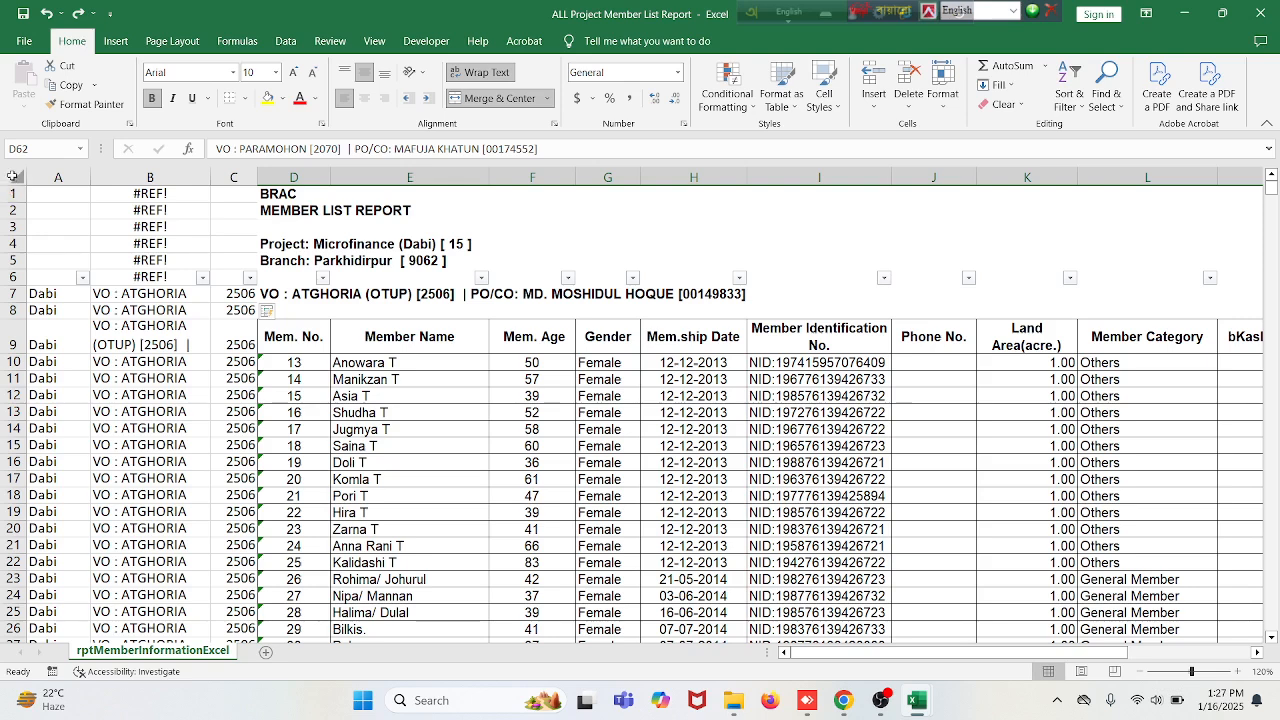
Step: Unmerge all cells on the sheet and reapply the filter so that it starts in row 1
click(14, 177)
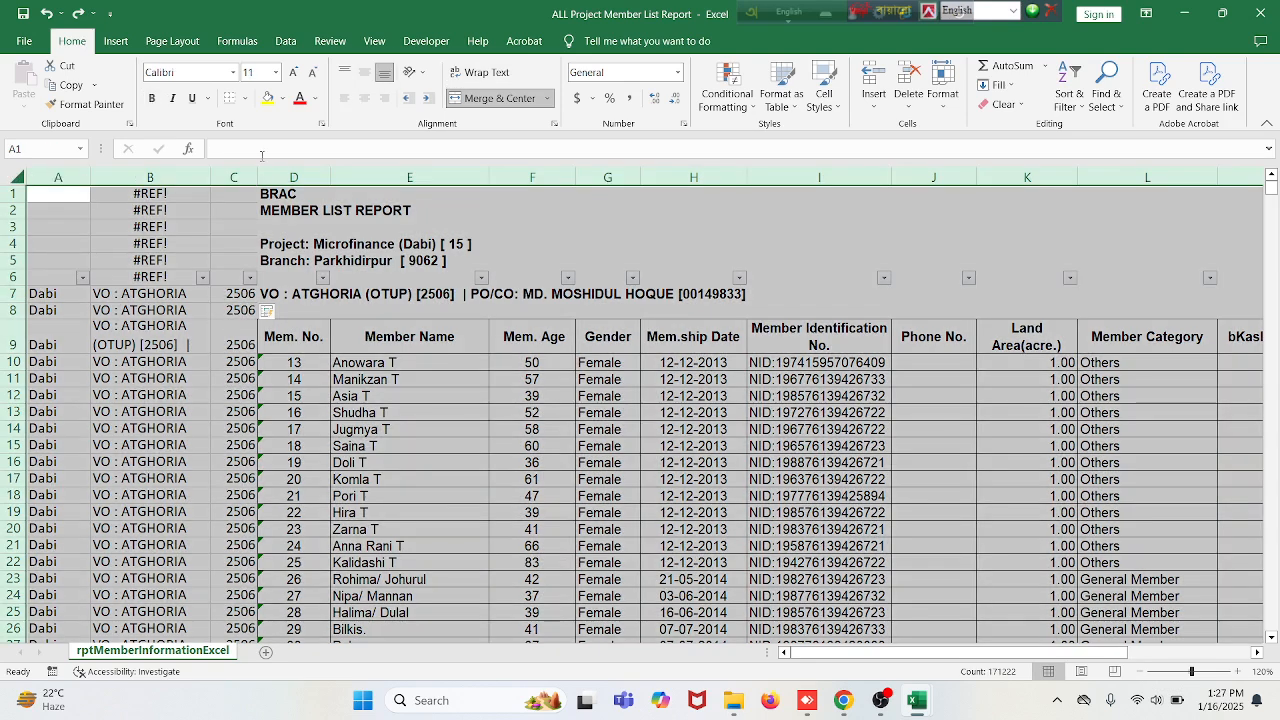
click(482, 100)
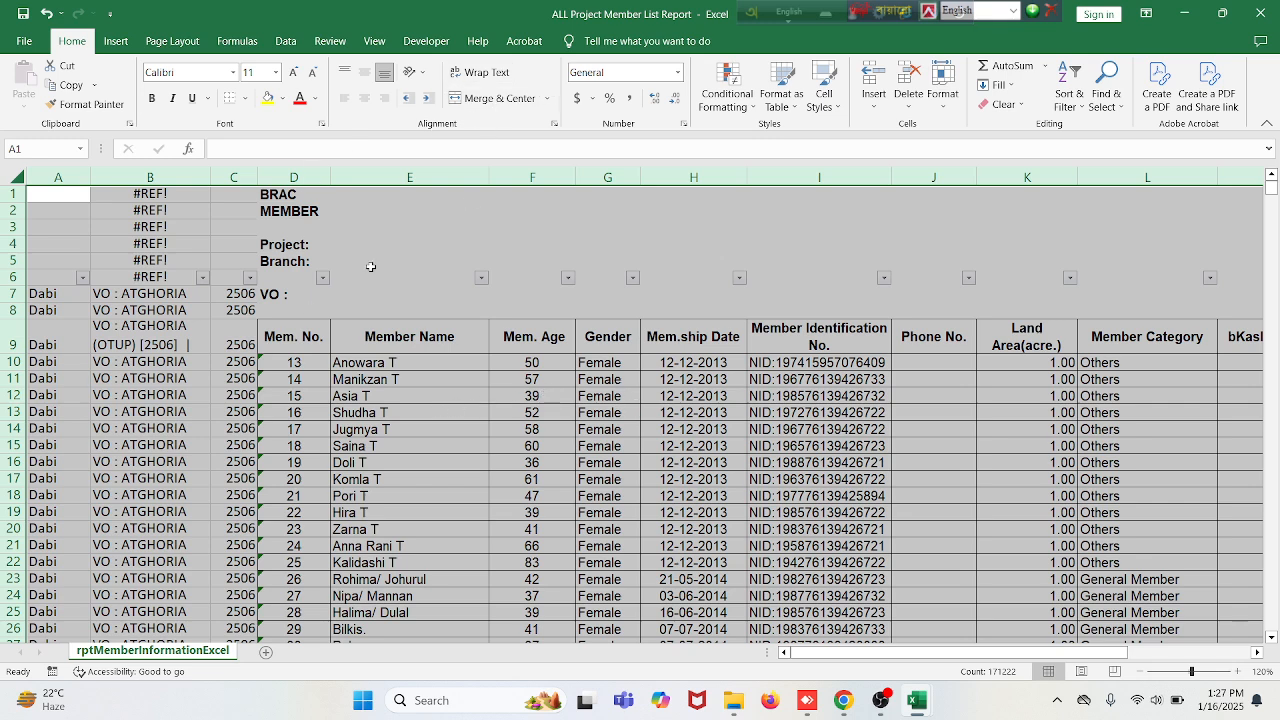
click(1077, 92)
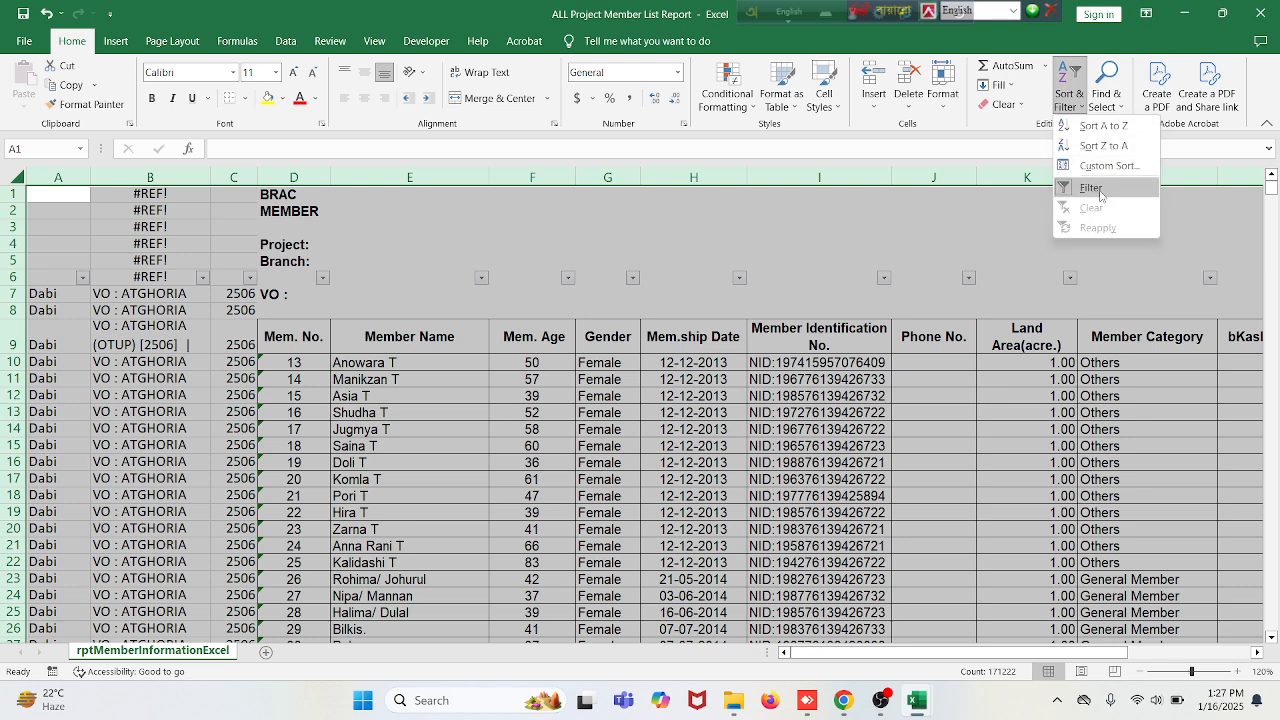
click(1091, 188)
click(1066, 82)
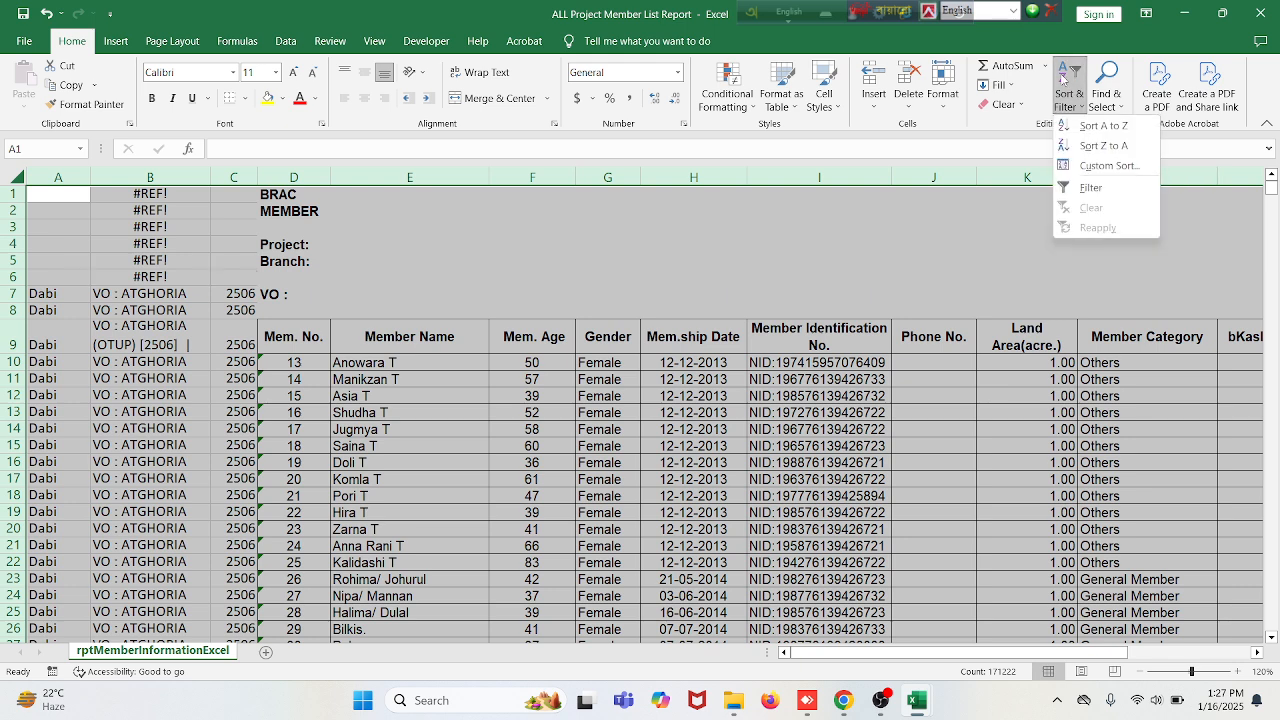
click(1092, 189)
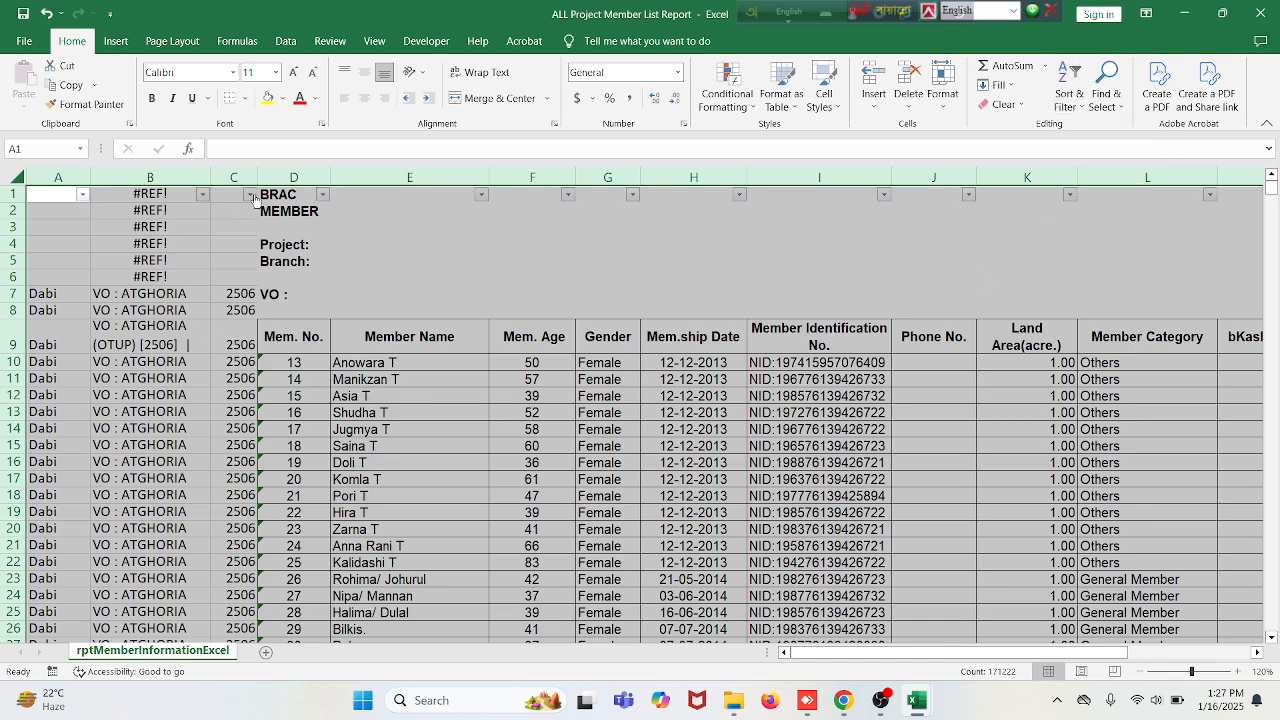
Step: Sort the whole list by the member number column D from Z to A
click(308, 394)
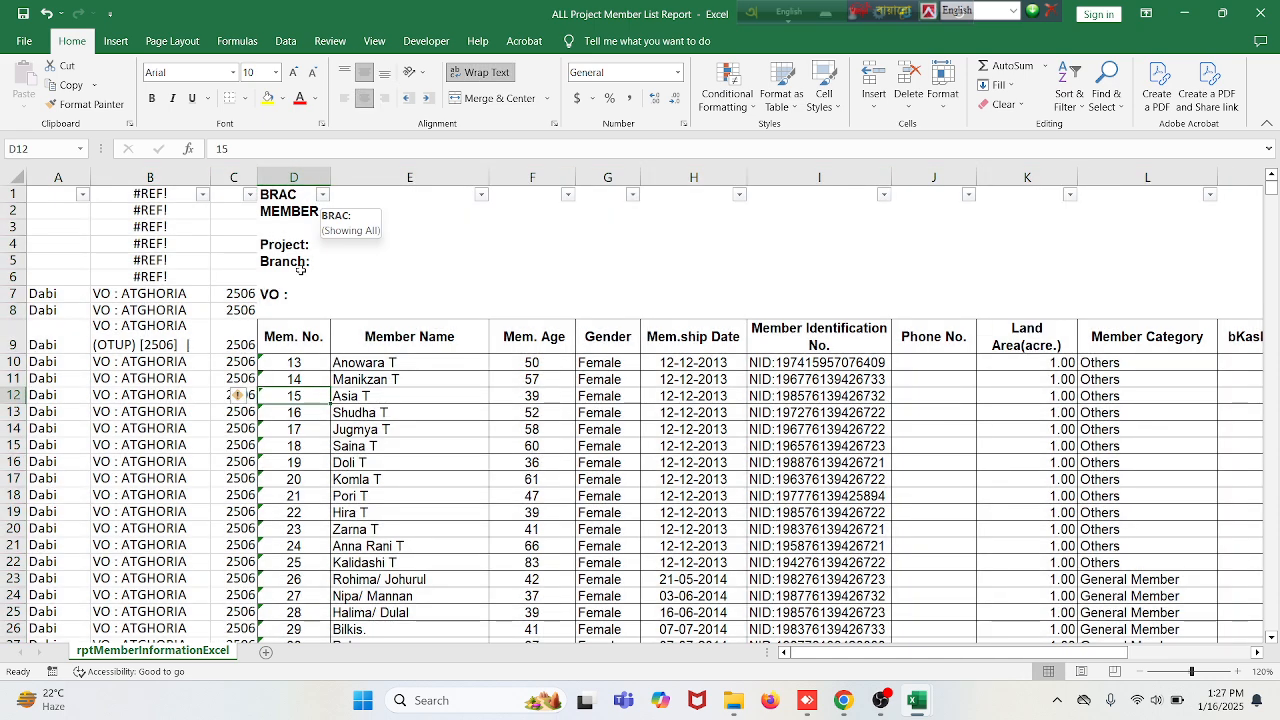
click(302, 342)
click(300, 383)
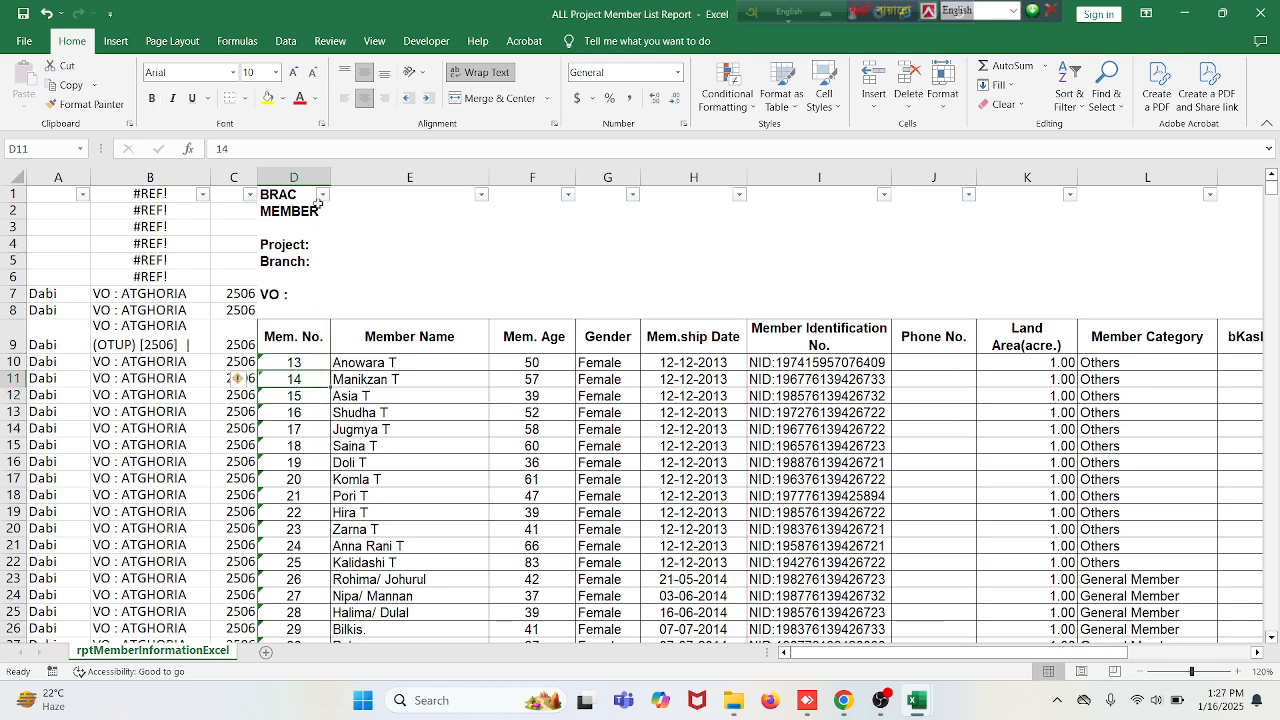
key(Down)
key(Down)
key(Down)
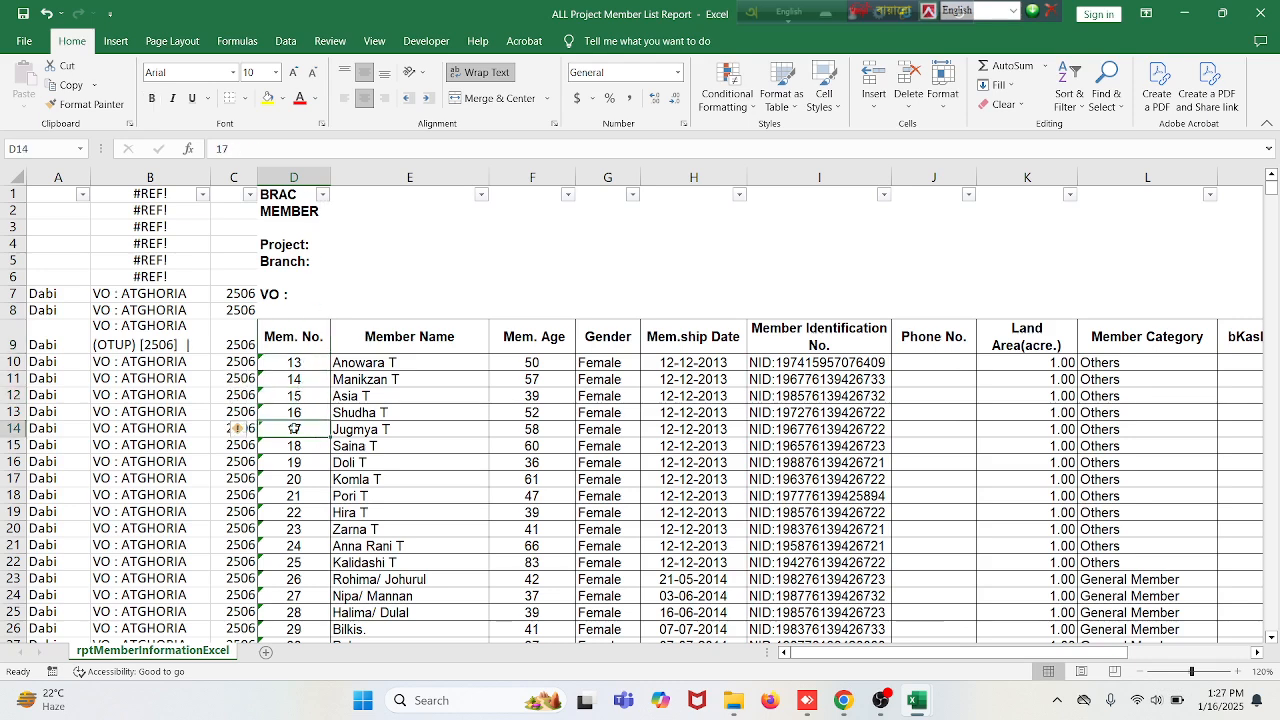
click(321, 194)
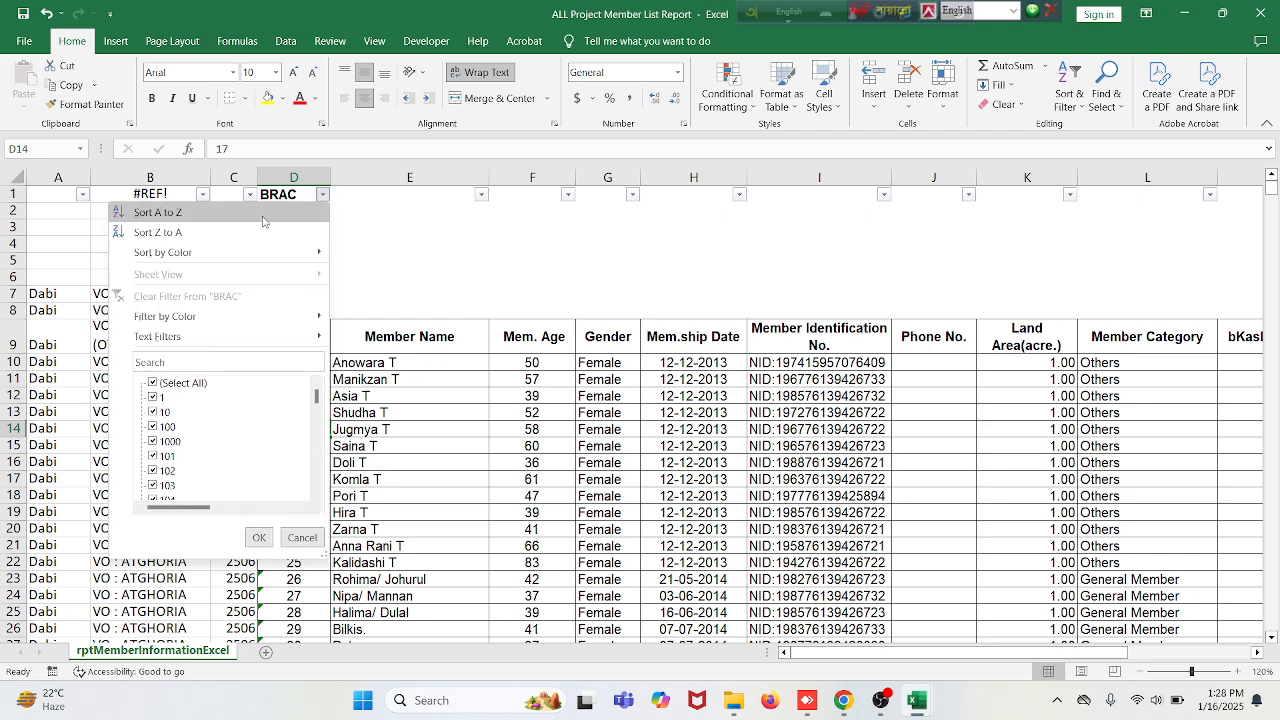
click(194, 233)
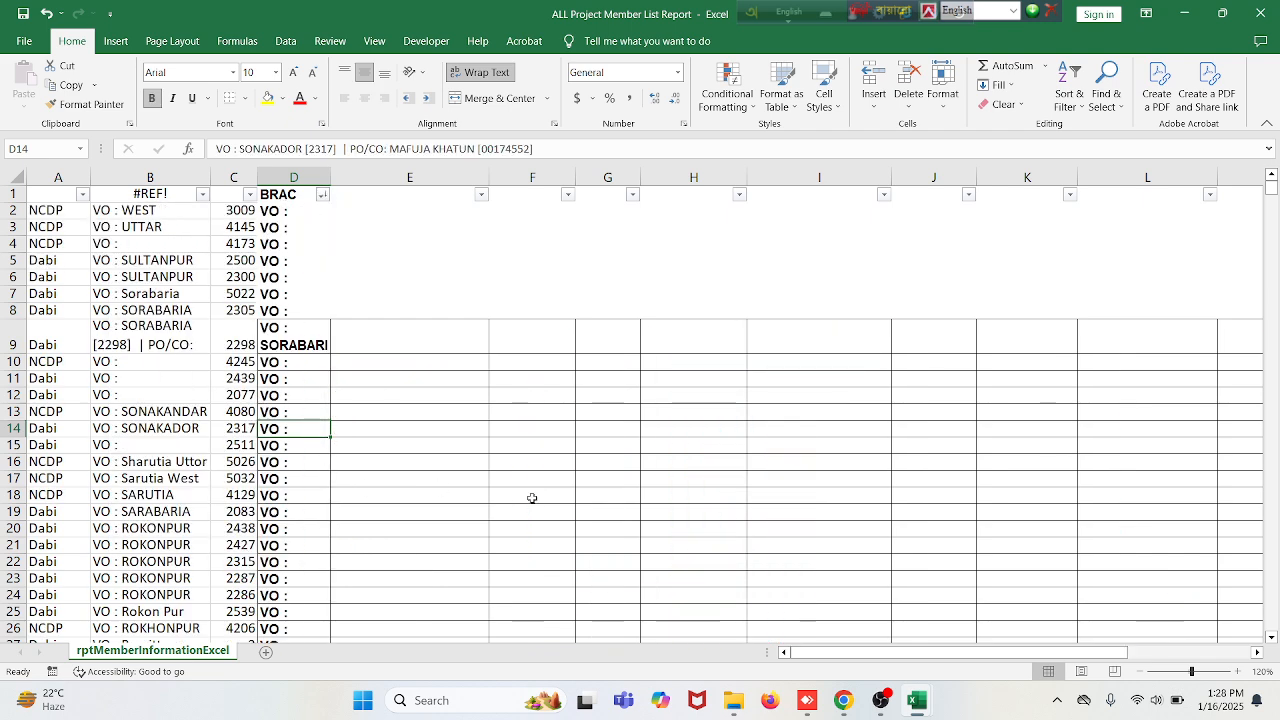
click(645, 432)
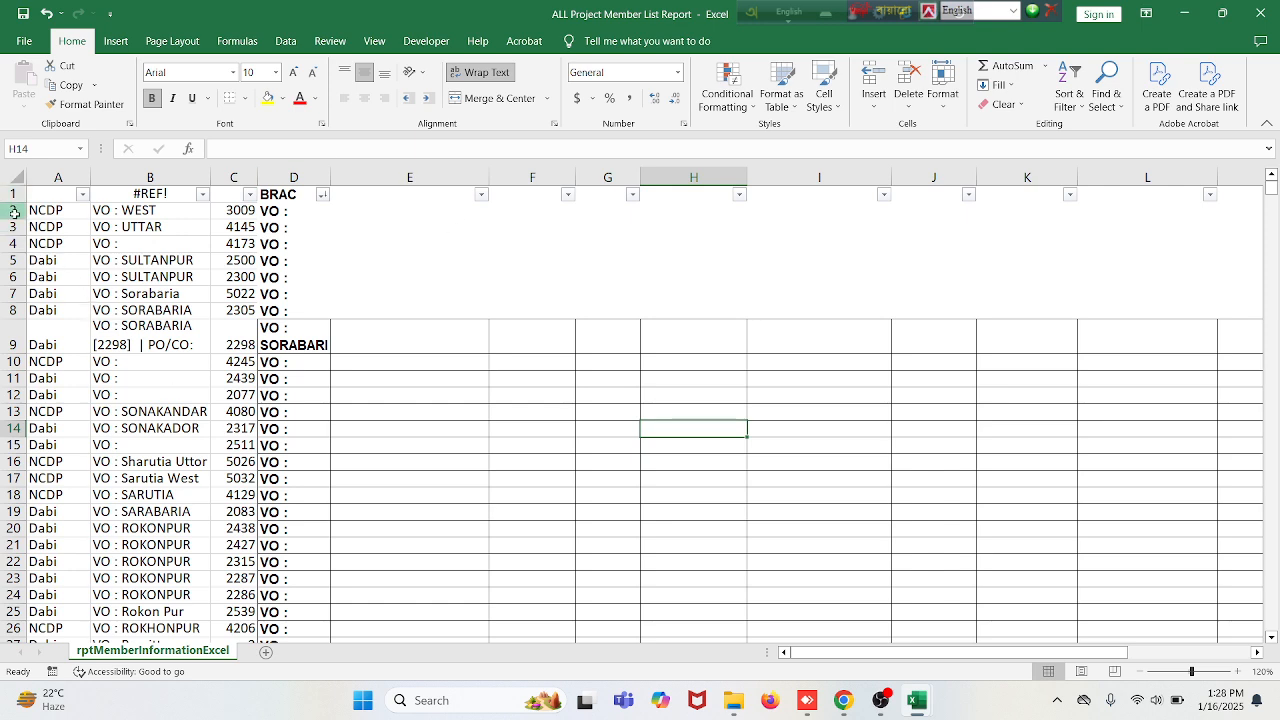
Step: Delete the VO and repeated column header rows 2 to 468, keeping one header row, and delete the Branch row beneath it
drag(12, 211, 411, 128)
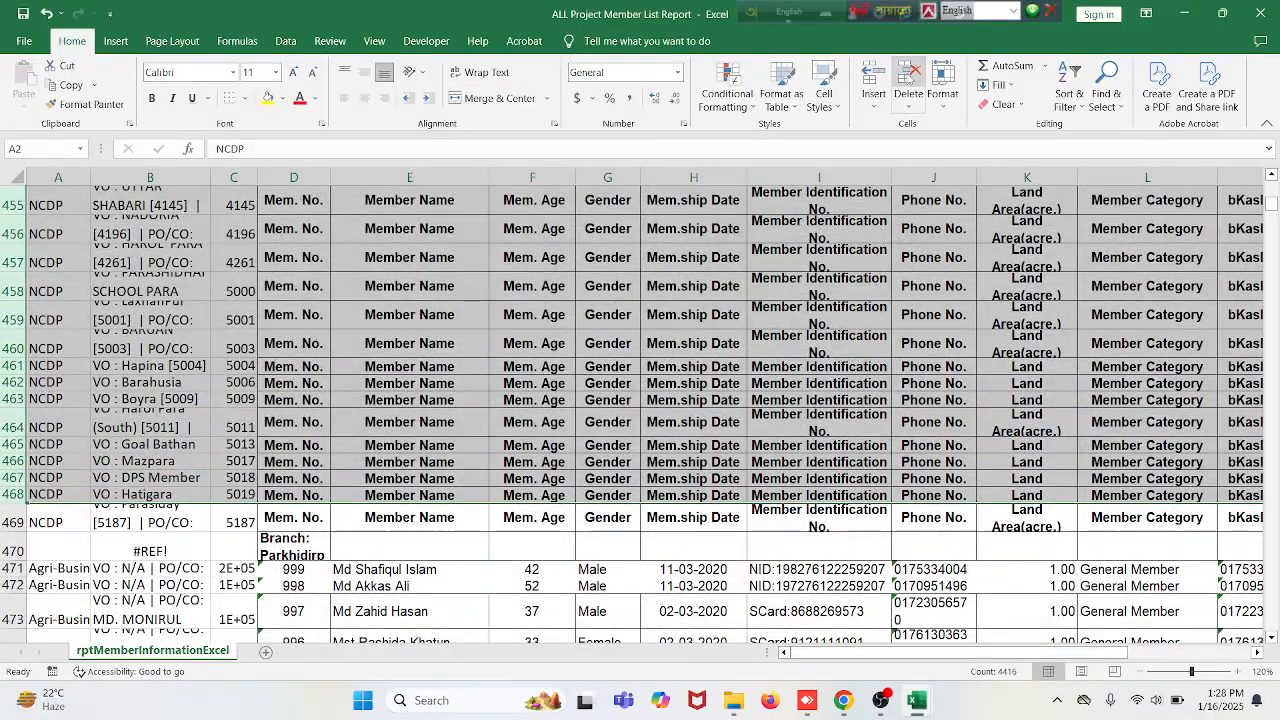
click(908, 74)
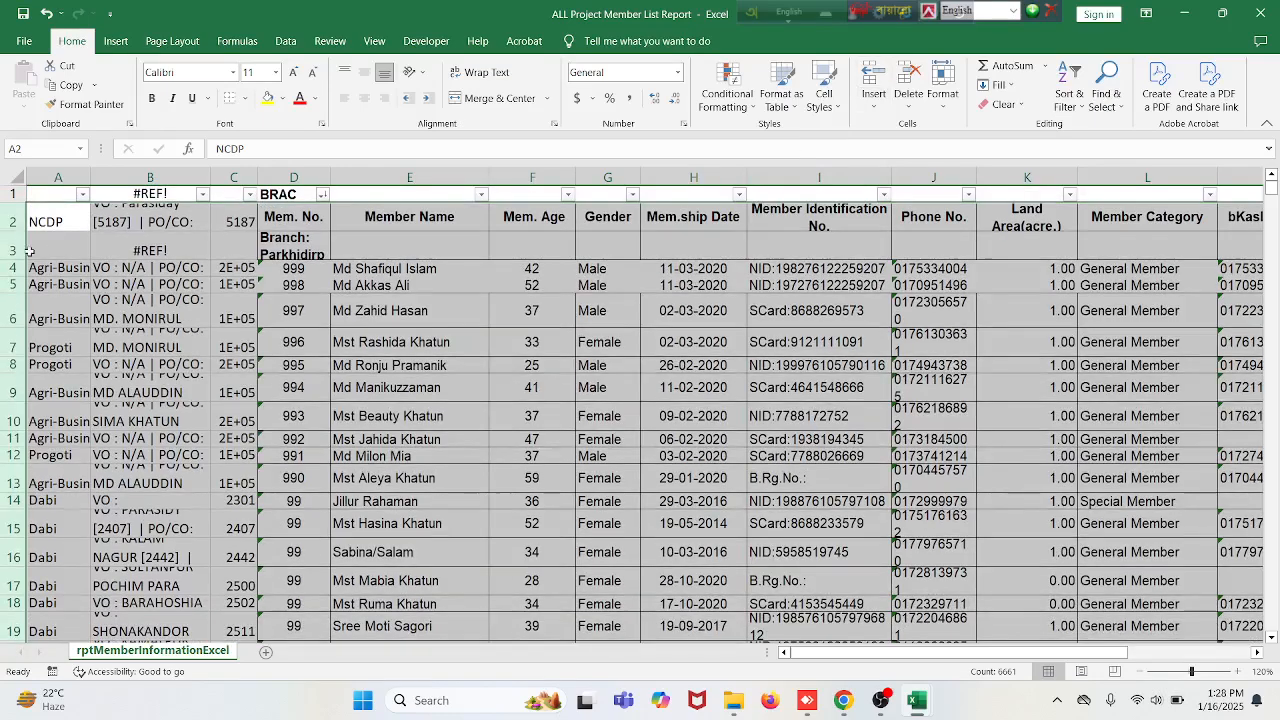
click(30, 251)
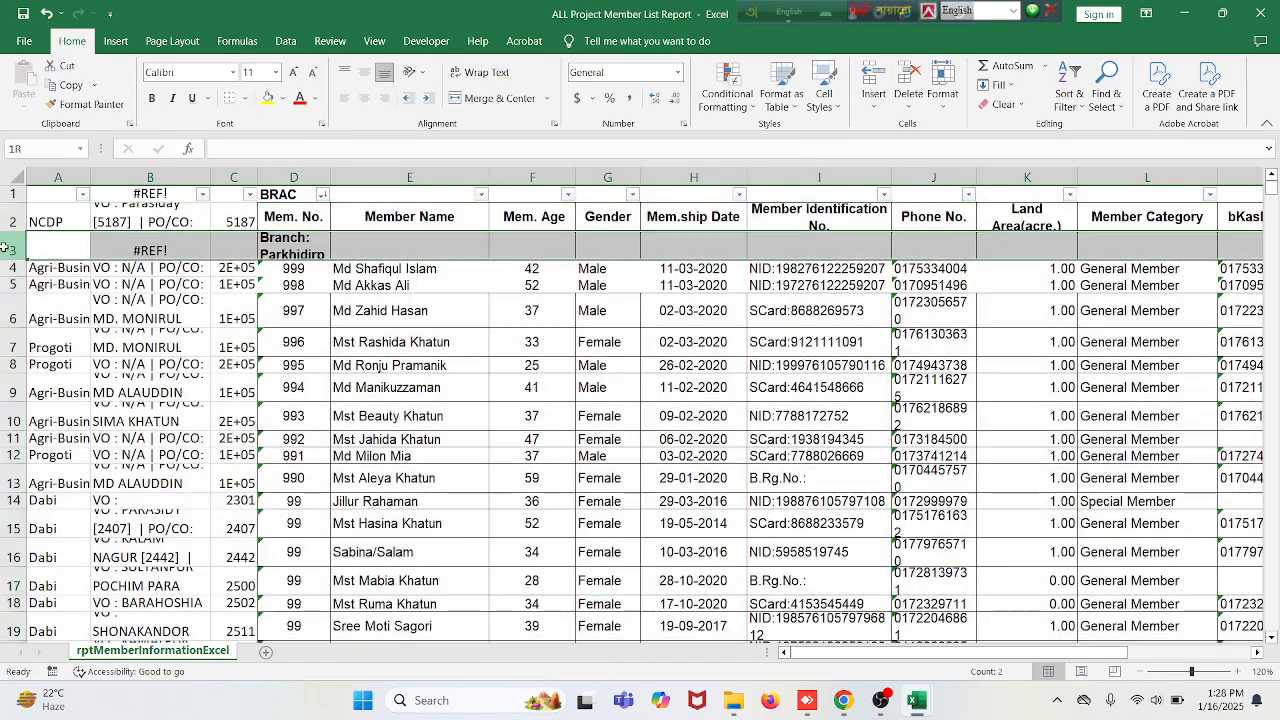
click(918, 78)
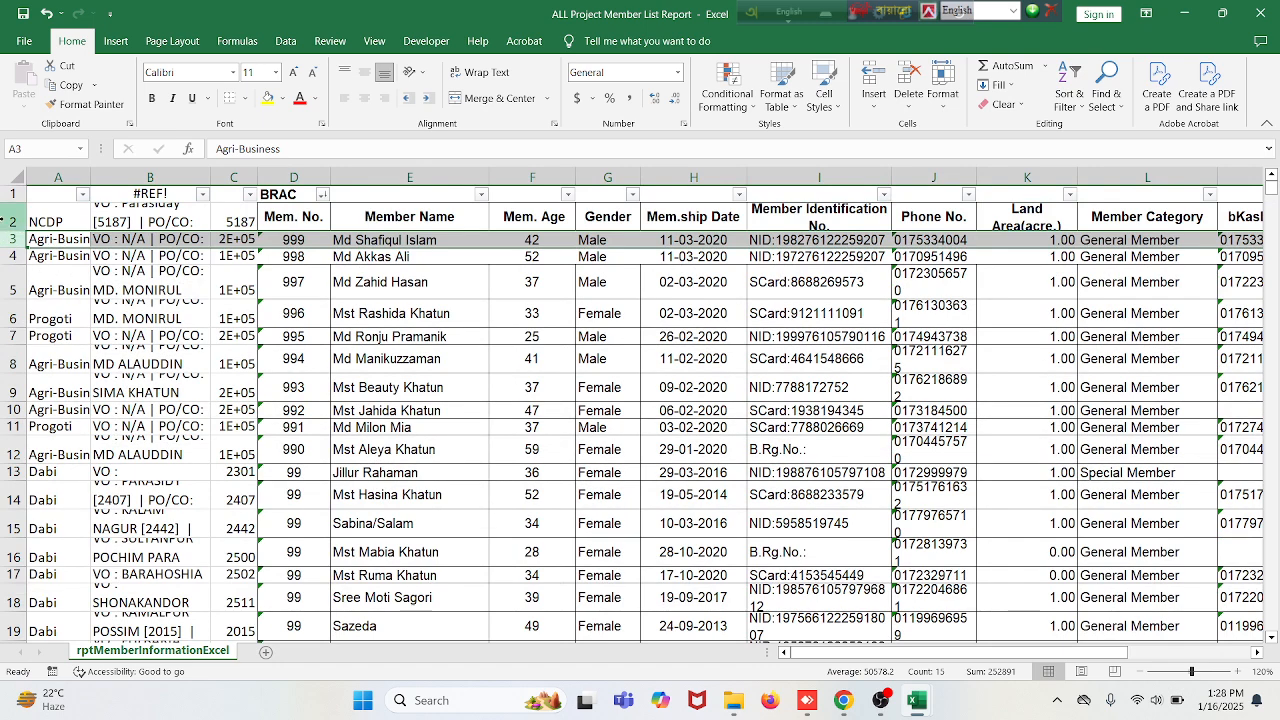
Step: Remove the filter from row 1 and widen column C so the full VO codes fit
click(10, 221)
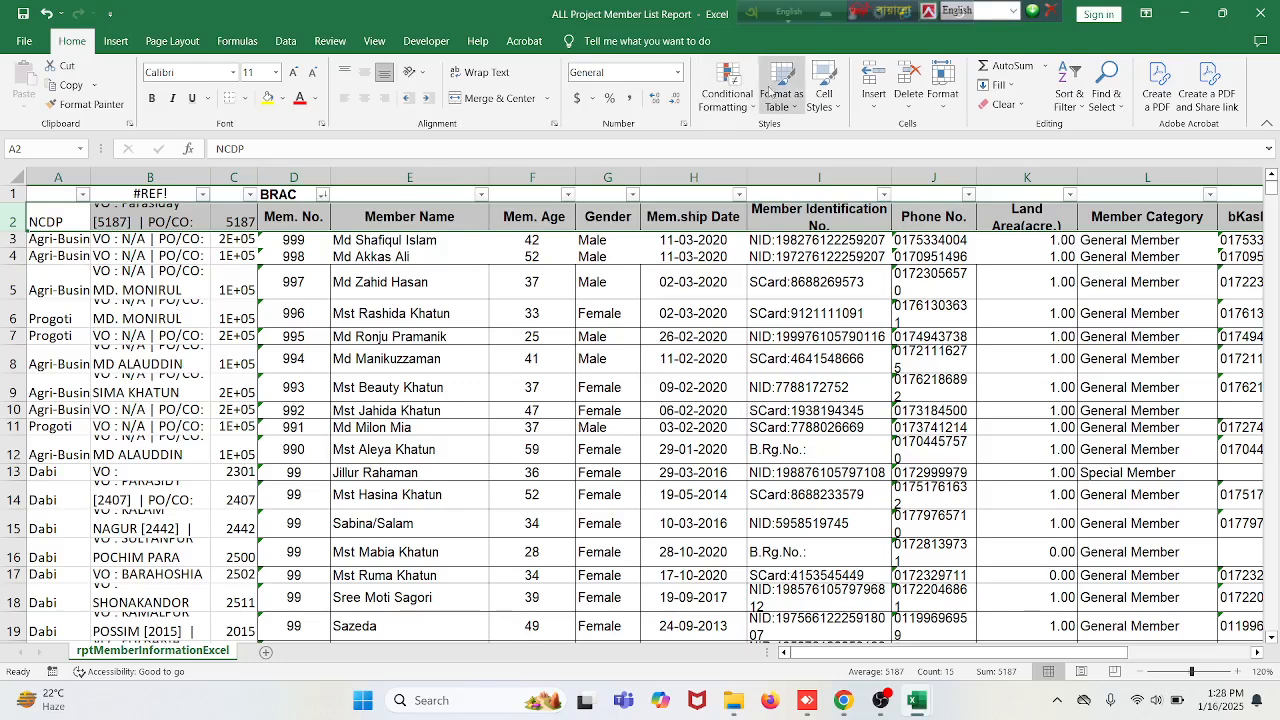
click(1070, 88)
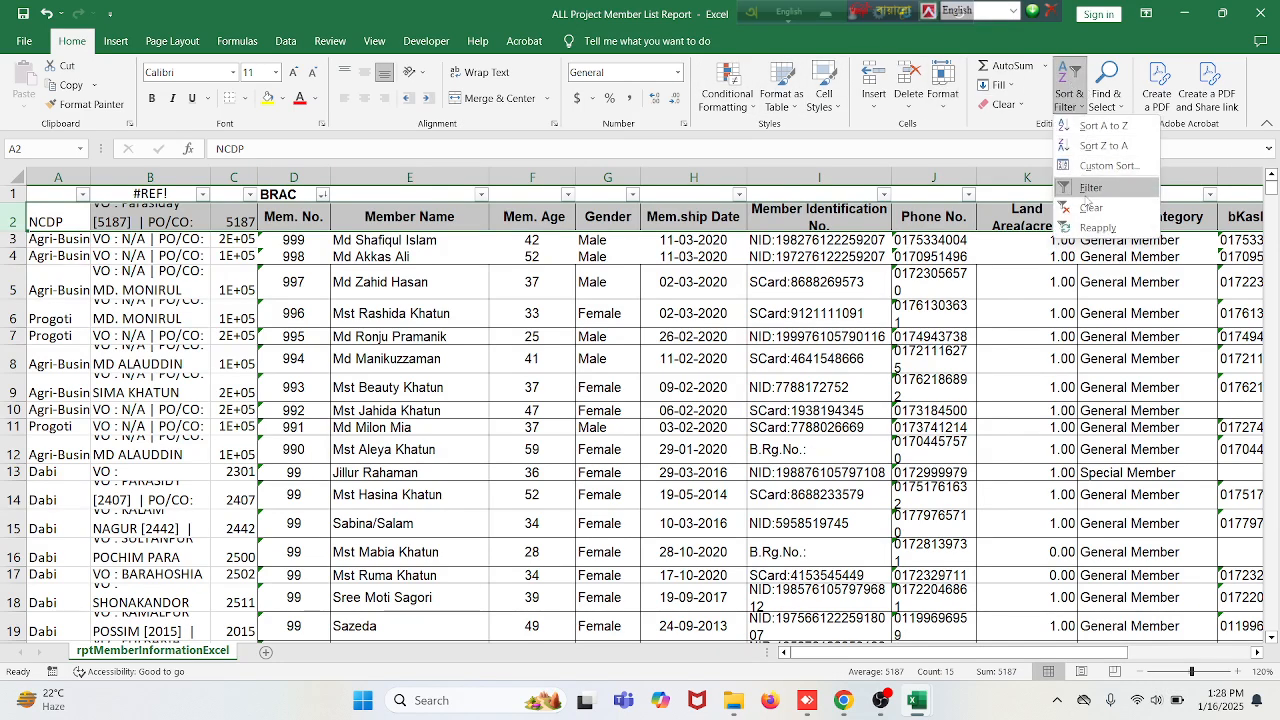
click(1090, 188)
click(601, 310)
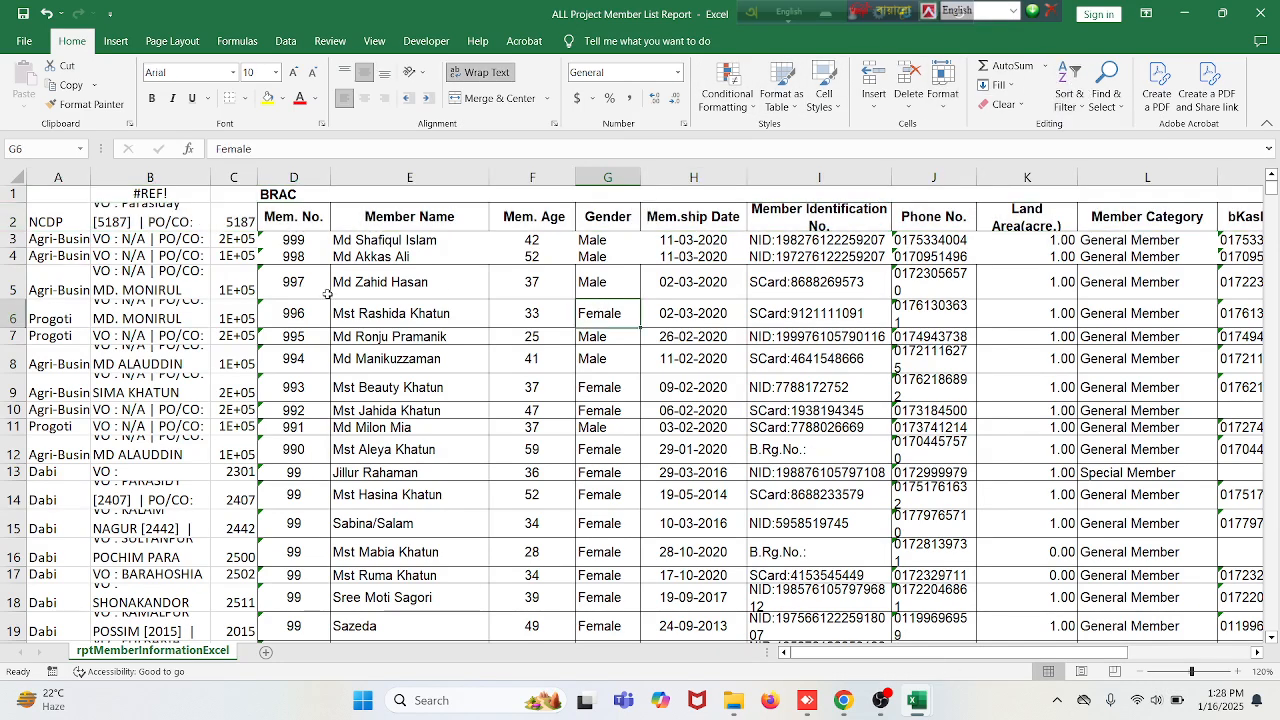
drag(257, 191, 283, 181)
click(312, 278)
Step: Fill the Mem. No. header cell across A2:C2 and retitle C2 as VO/pin
click(328, 219)
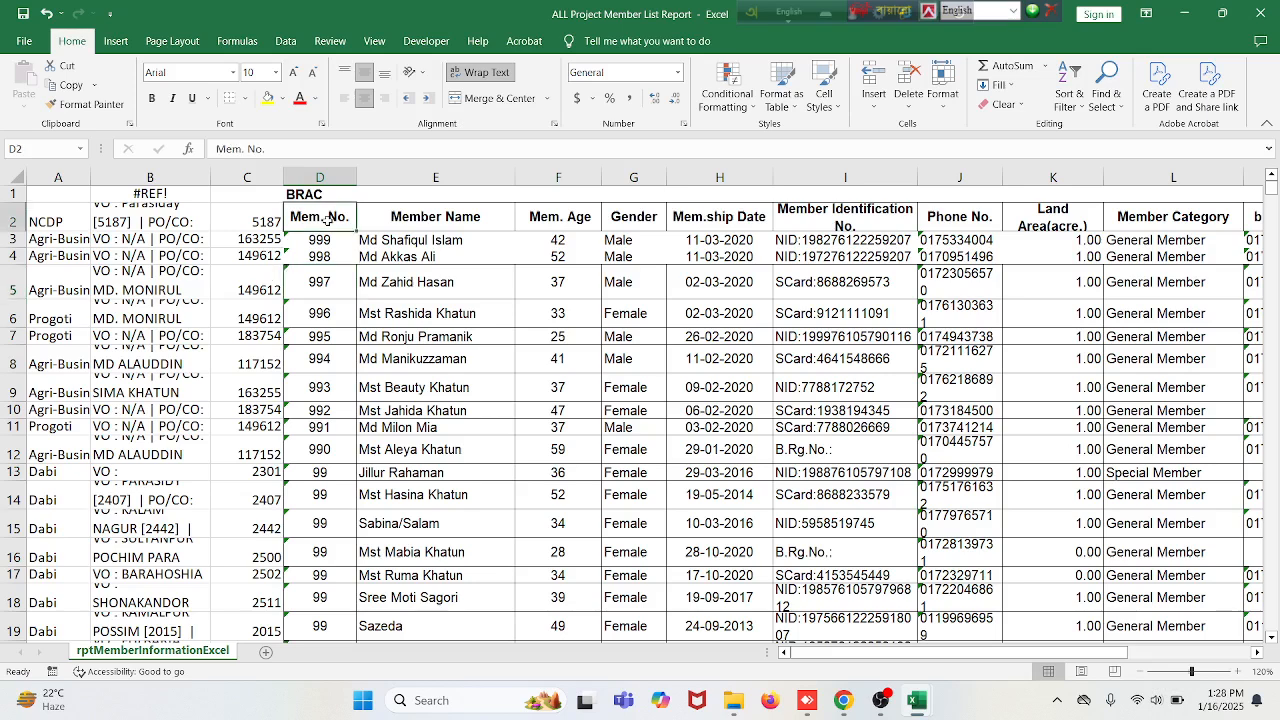
drag(355, 233, 40, 230)
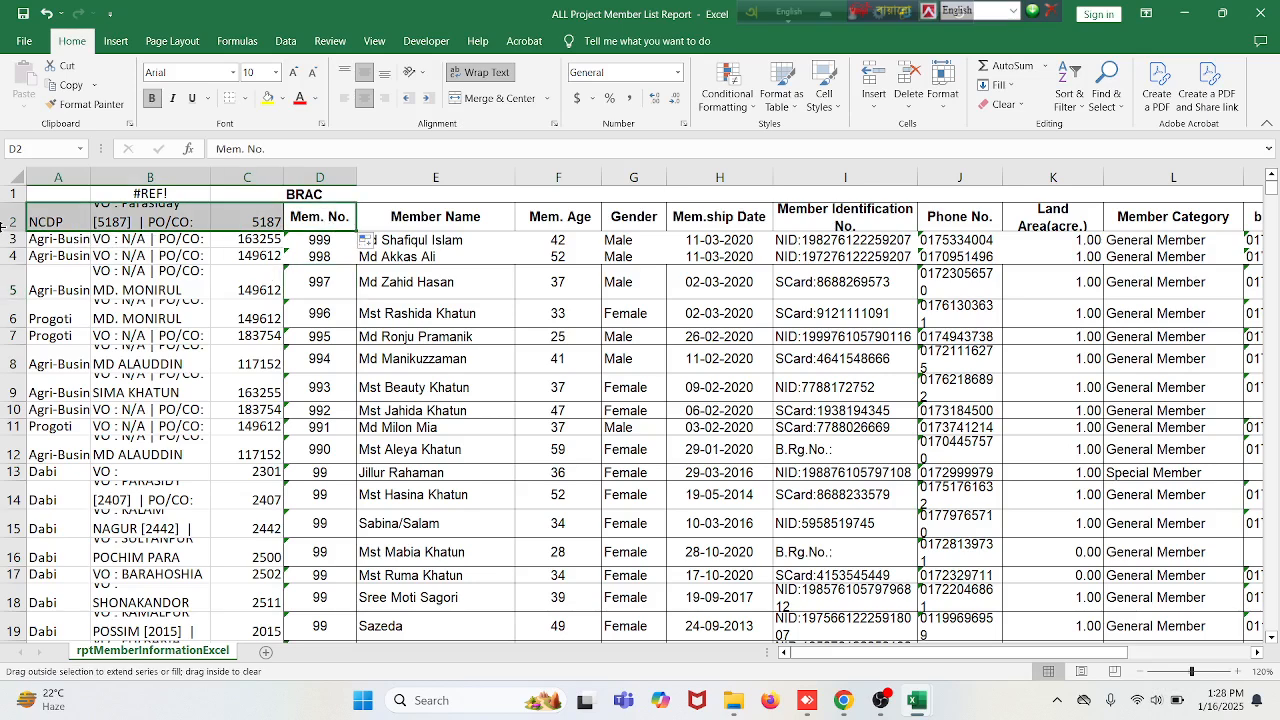
click(259, 217)
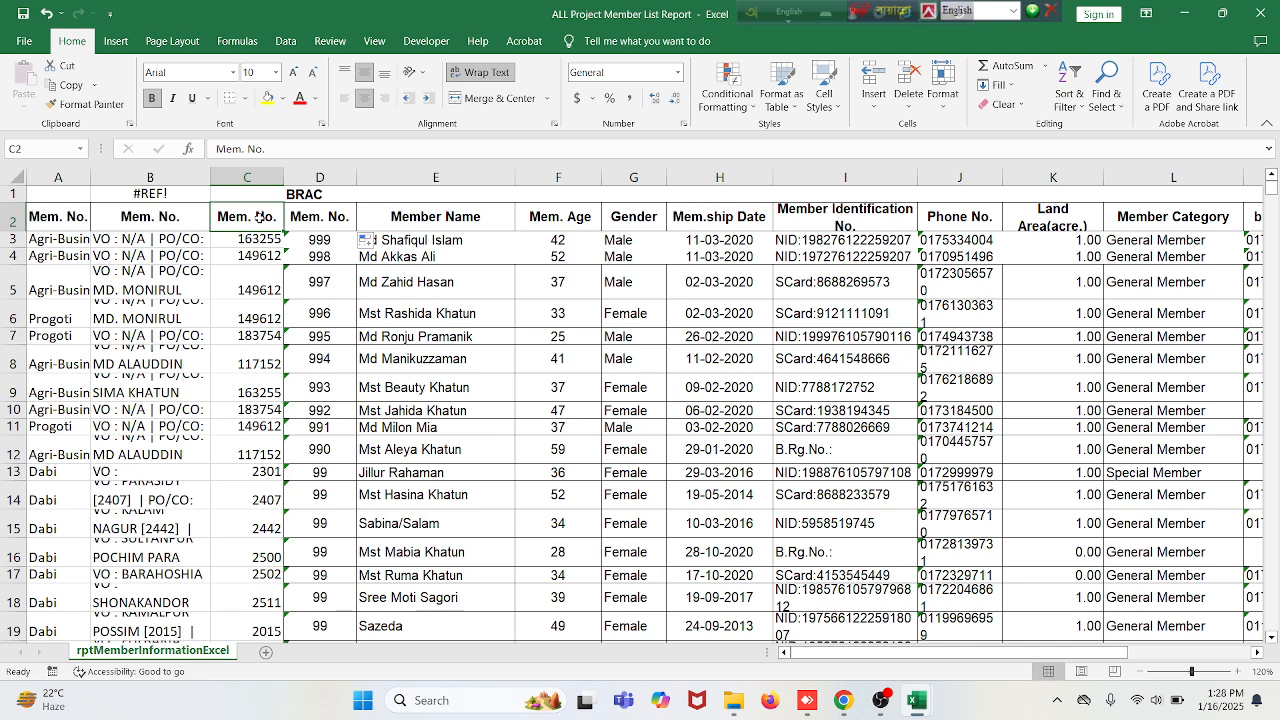
text(V)
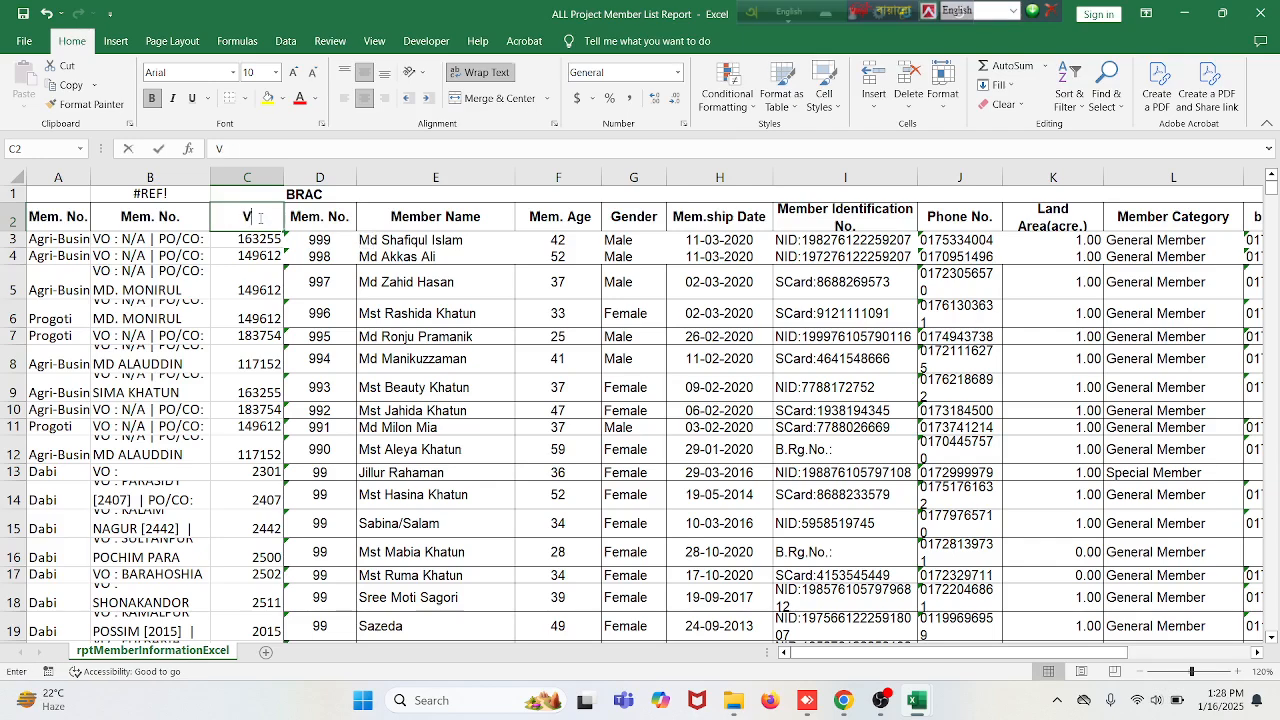
text(O)
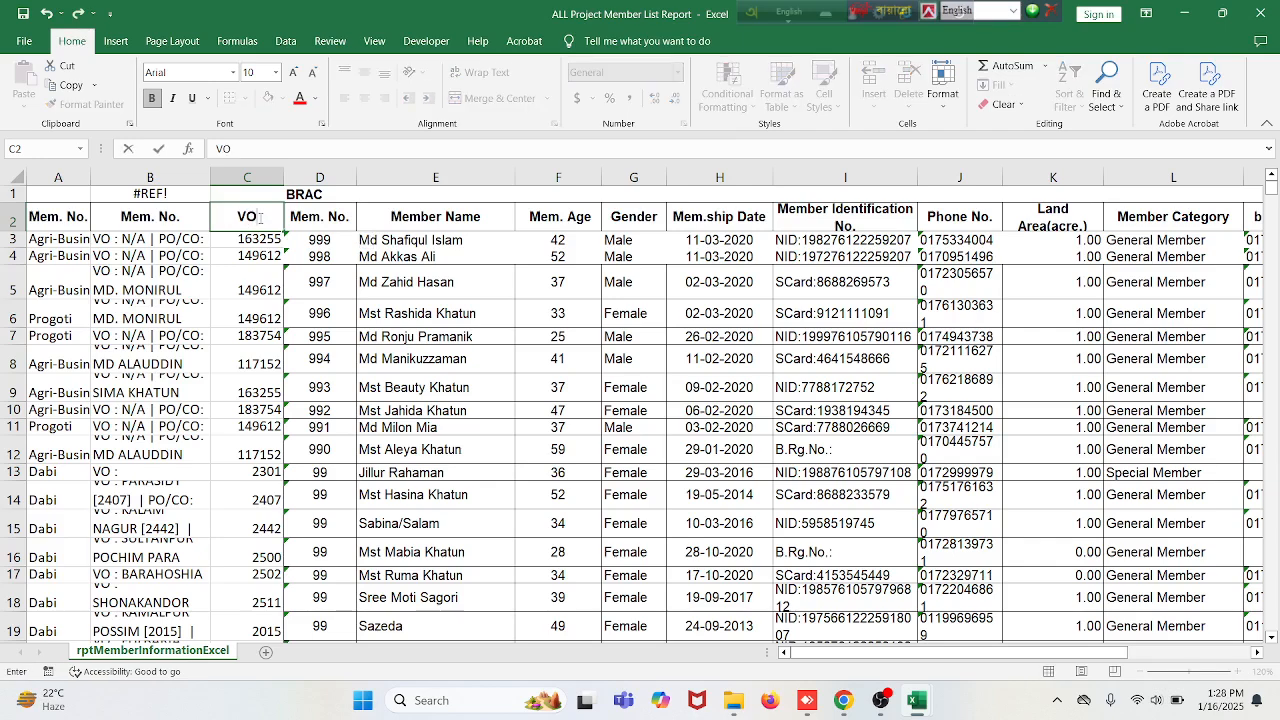
text(/pin)
Step: Enter the column headers "vo/Vo Name" in B2 and "Profect" in A2
click(143, 215)
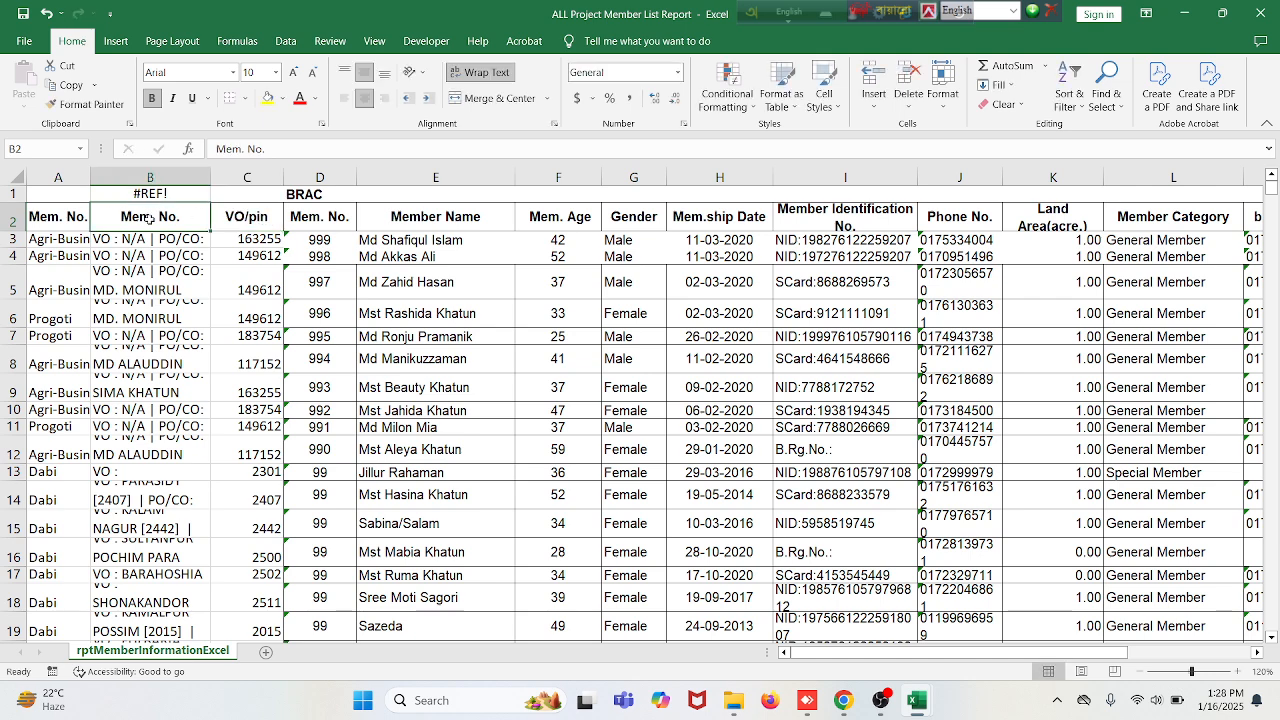
text(vo)
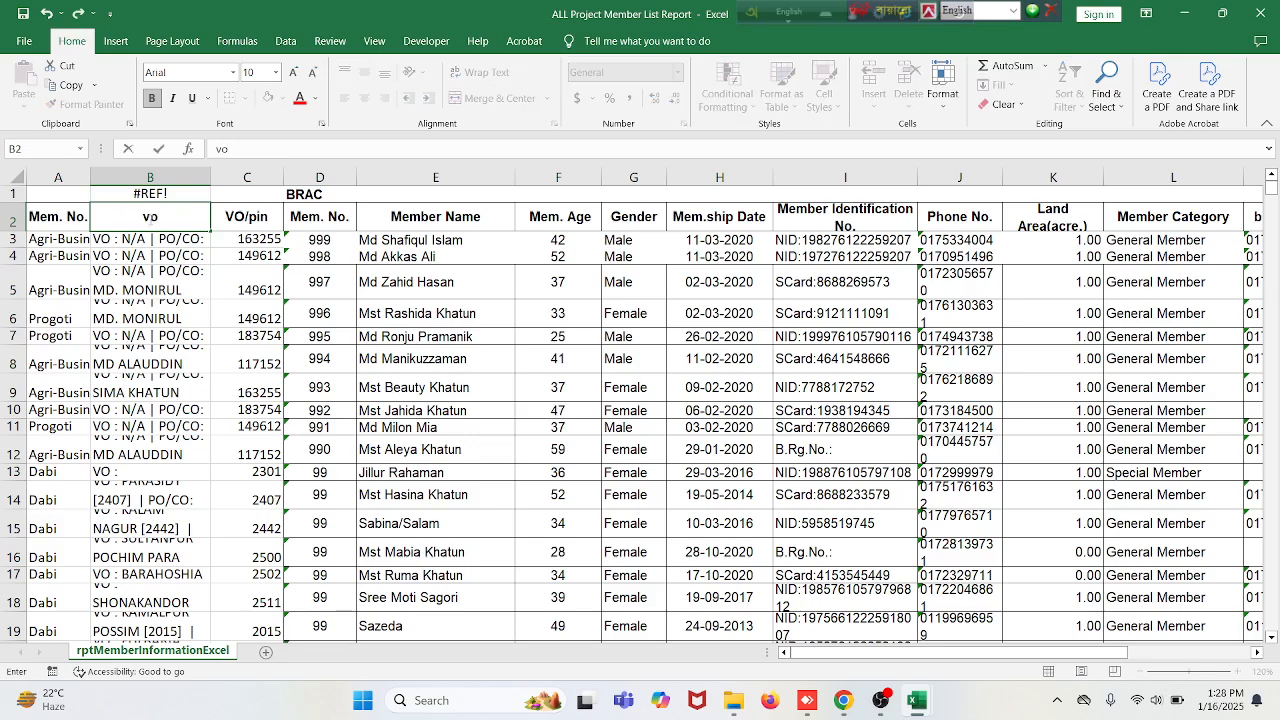
text(/Vo nAME)
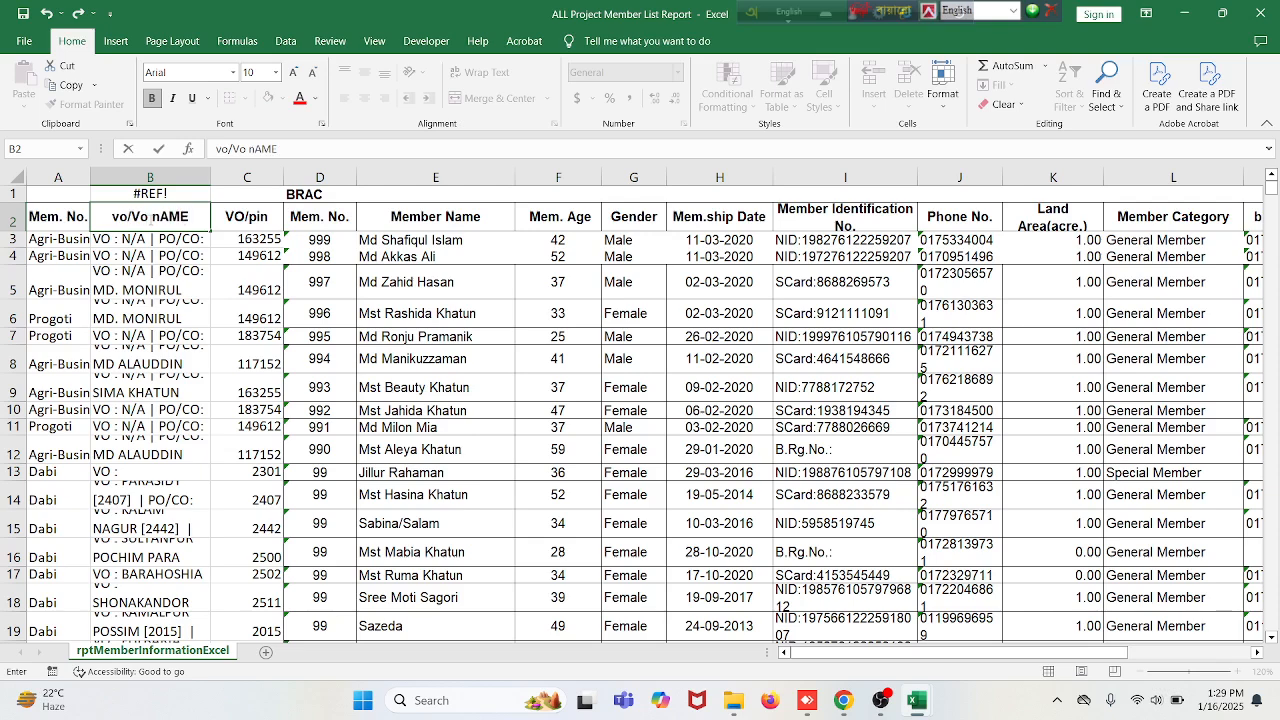
click(67, 216)
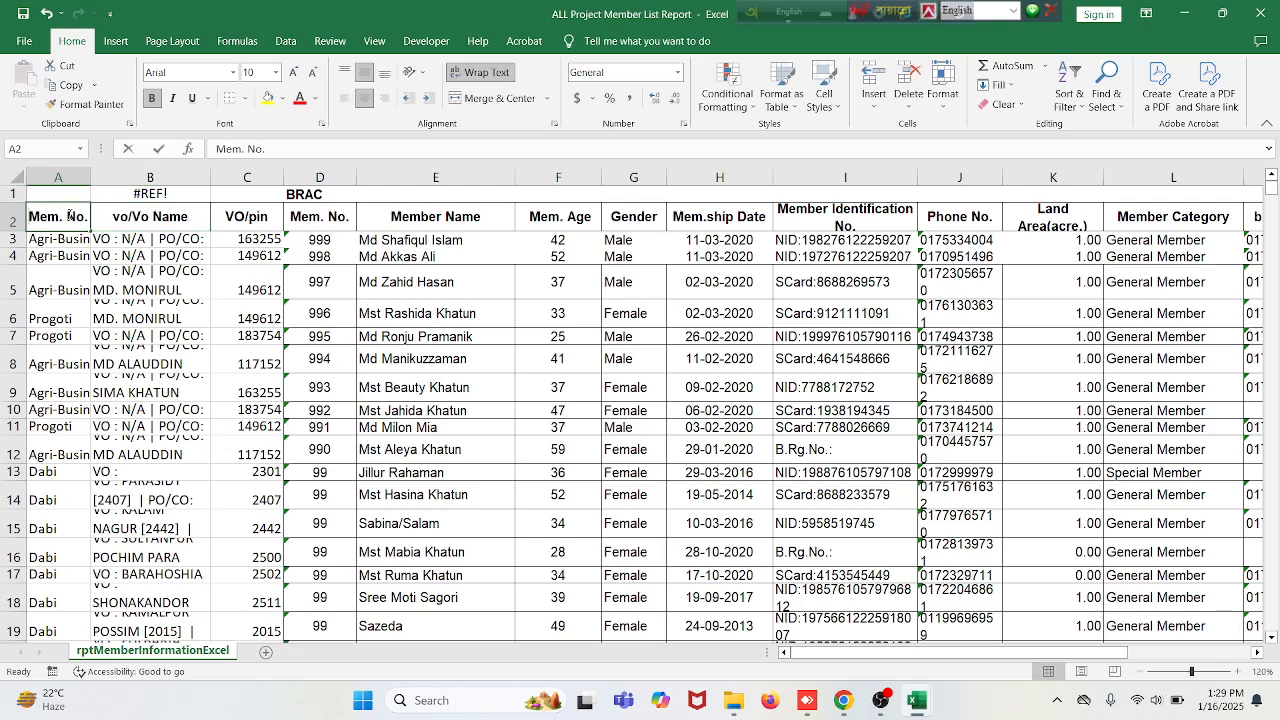
text(Pro)
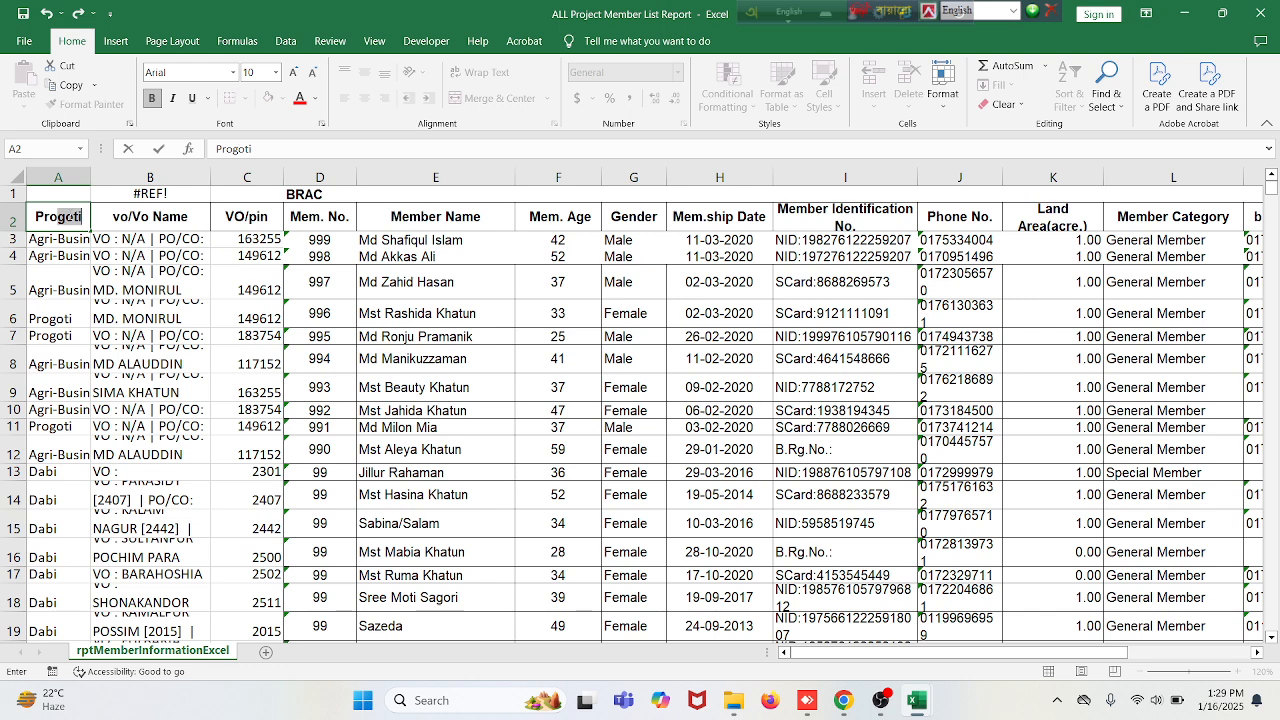
text(fect)
Step: Correct the B2 header to read "VO/Vo Name"
click(130, 220)
double_click(130, 220)
key(BackSpace)
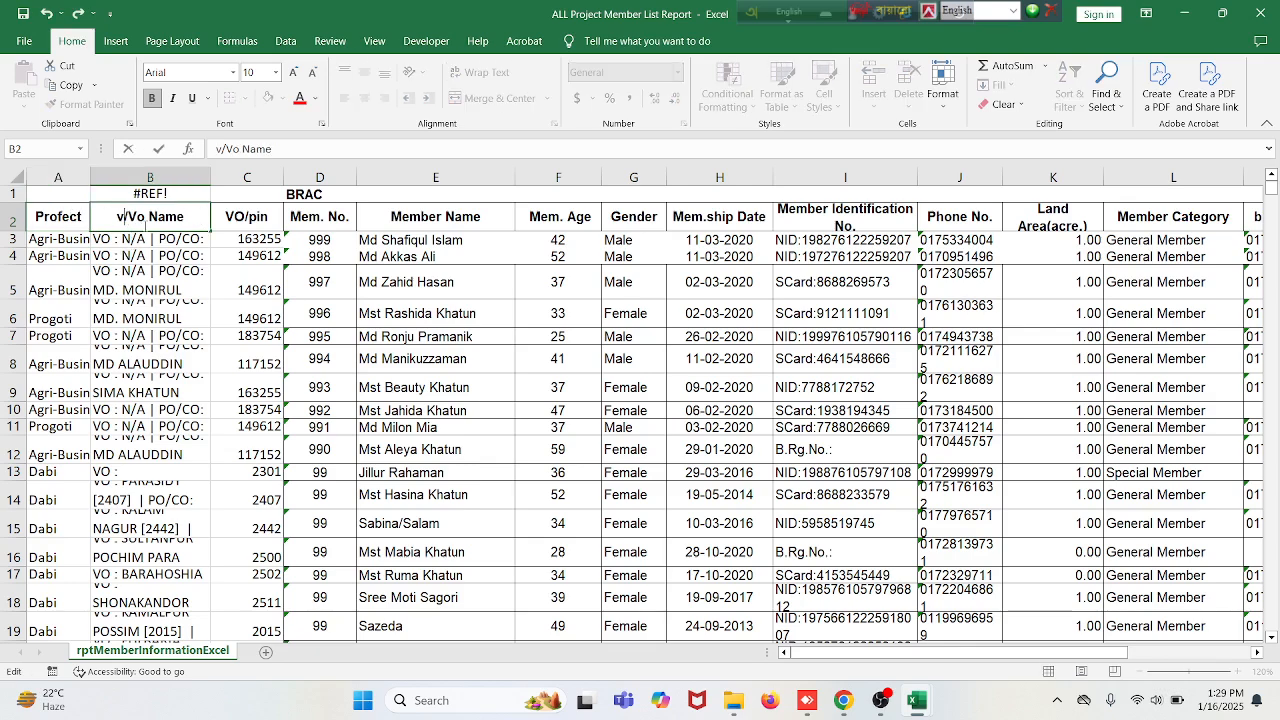
key(BackSpace)
text(VO)
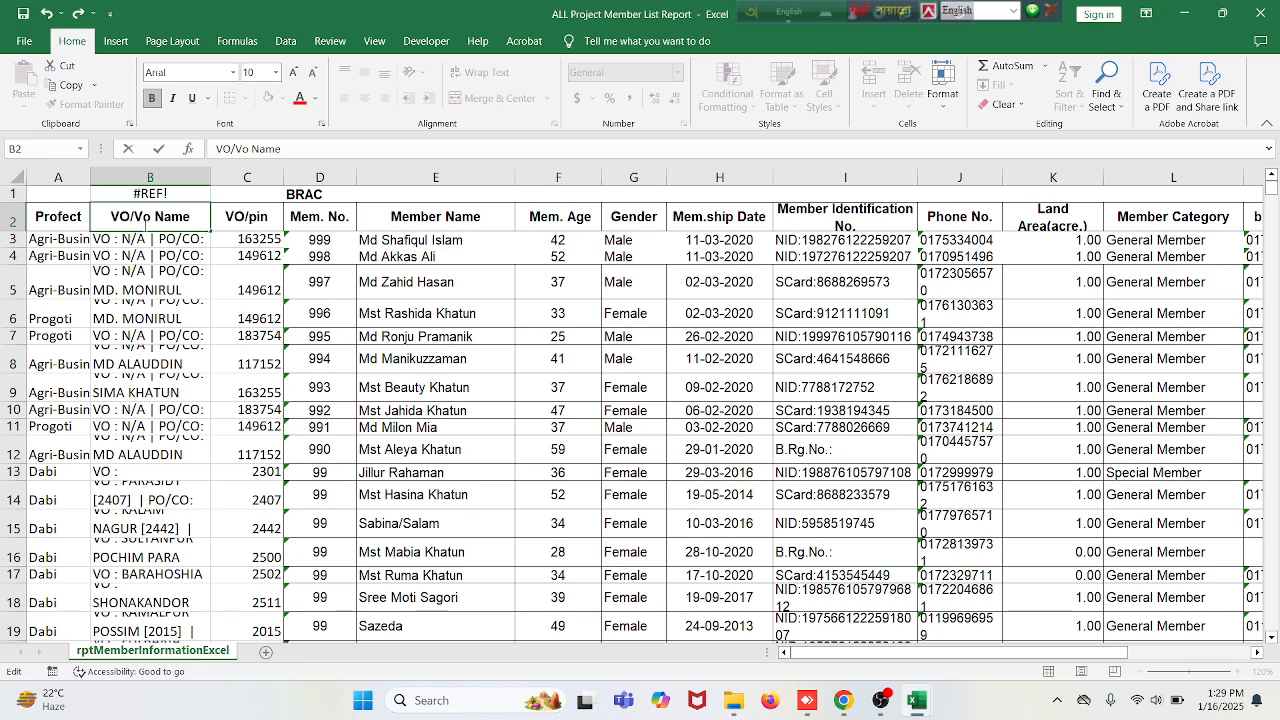
Step: Correct the spelling of the A2 header to "Project"
click(70, 222)
double_click(61, 218)
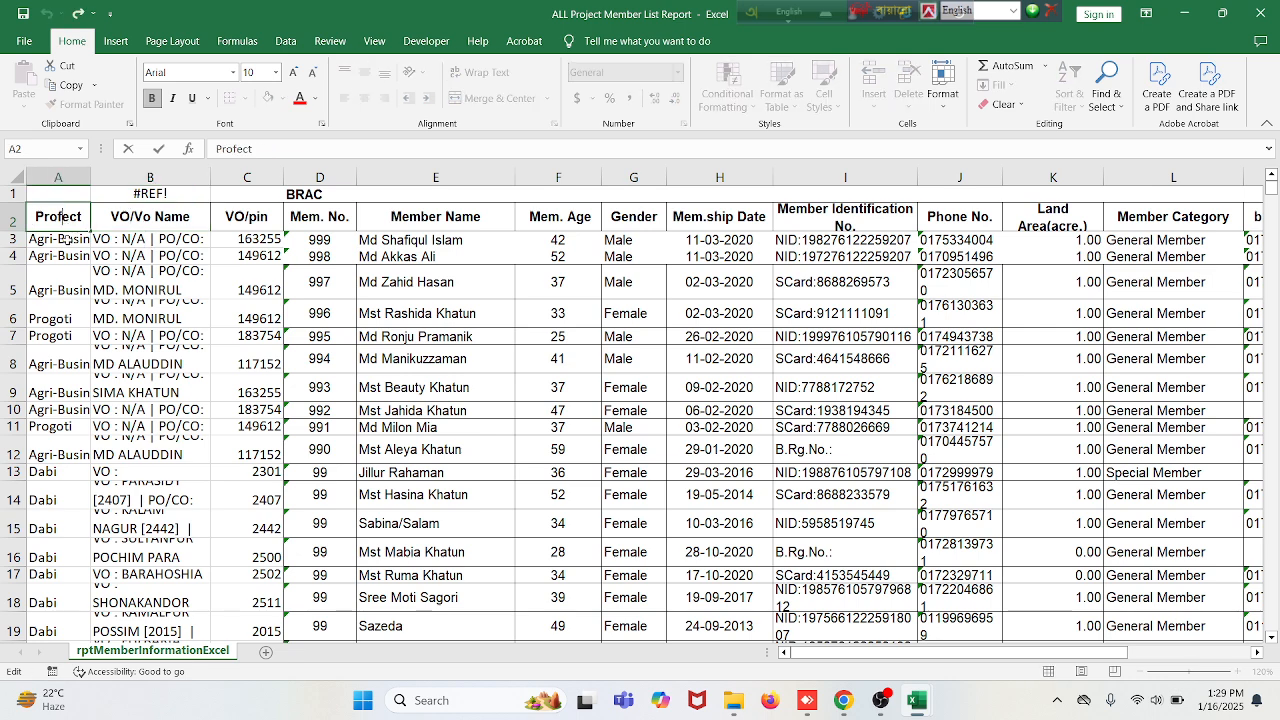
key(BackSpace)
text(J)
key(BackSpace)
text(j)
click(205, 412)
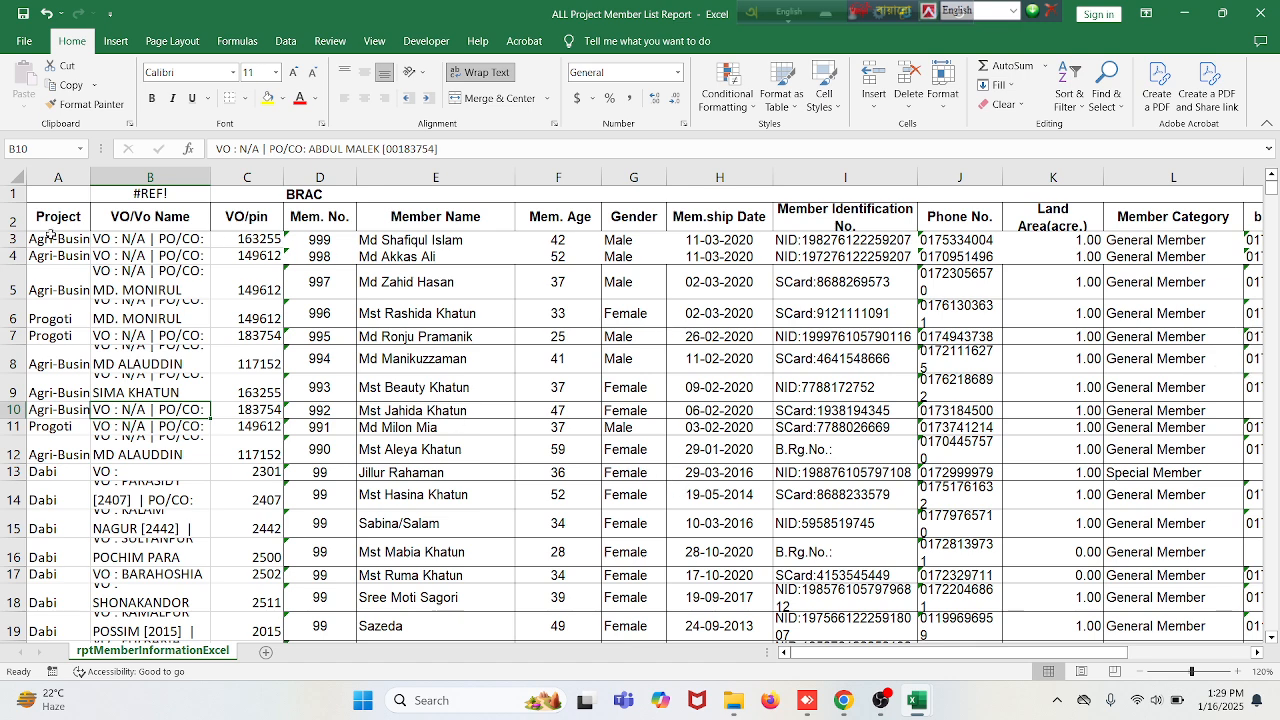
Step: Apply a filter to the header row 2 and check that it covers all columns through Status
click(12, 218)
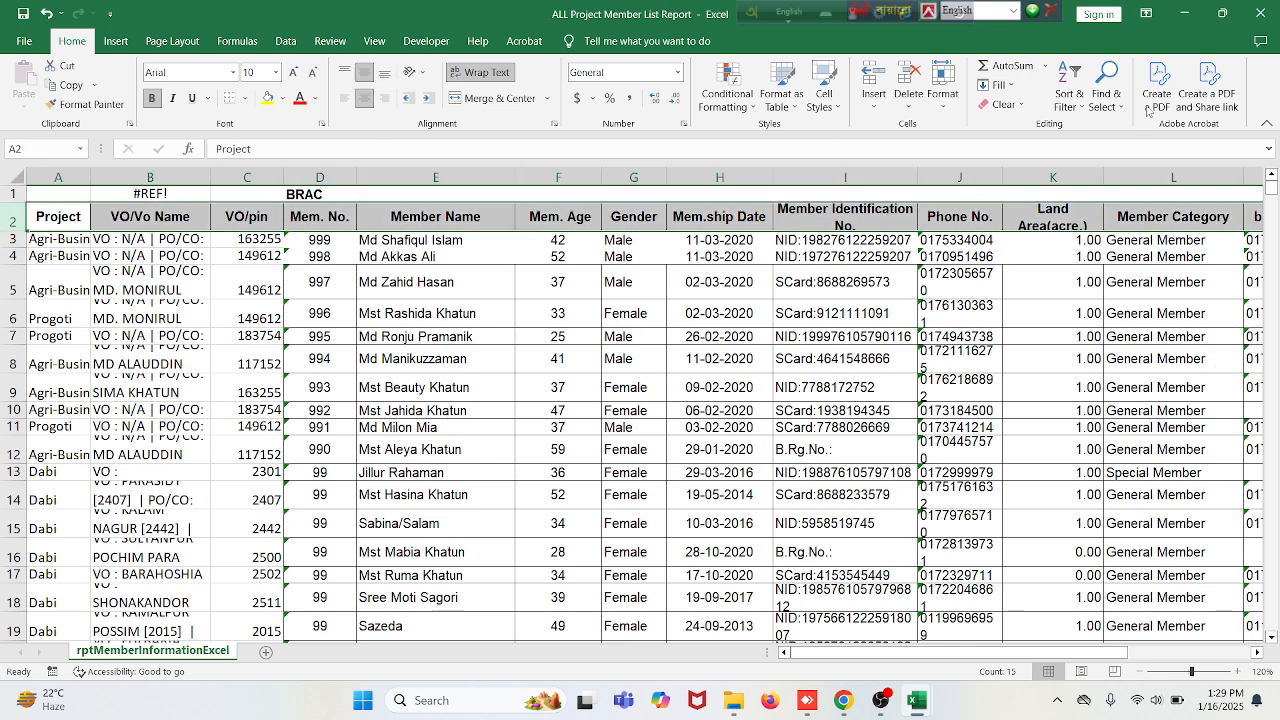
click(1070, 92)
click(1091, 189)
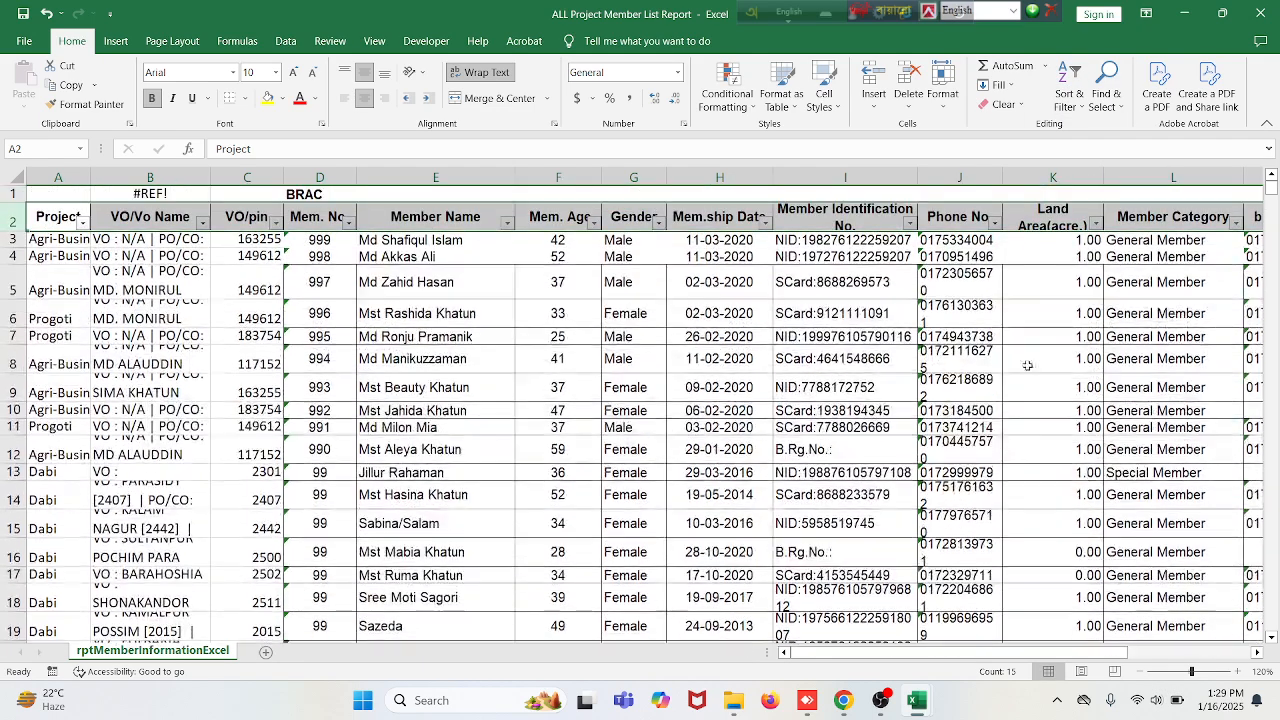
click(830, 410)
scroll(810, 652, right, 3)
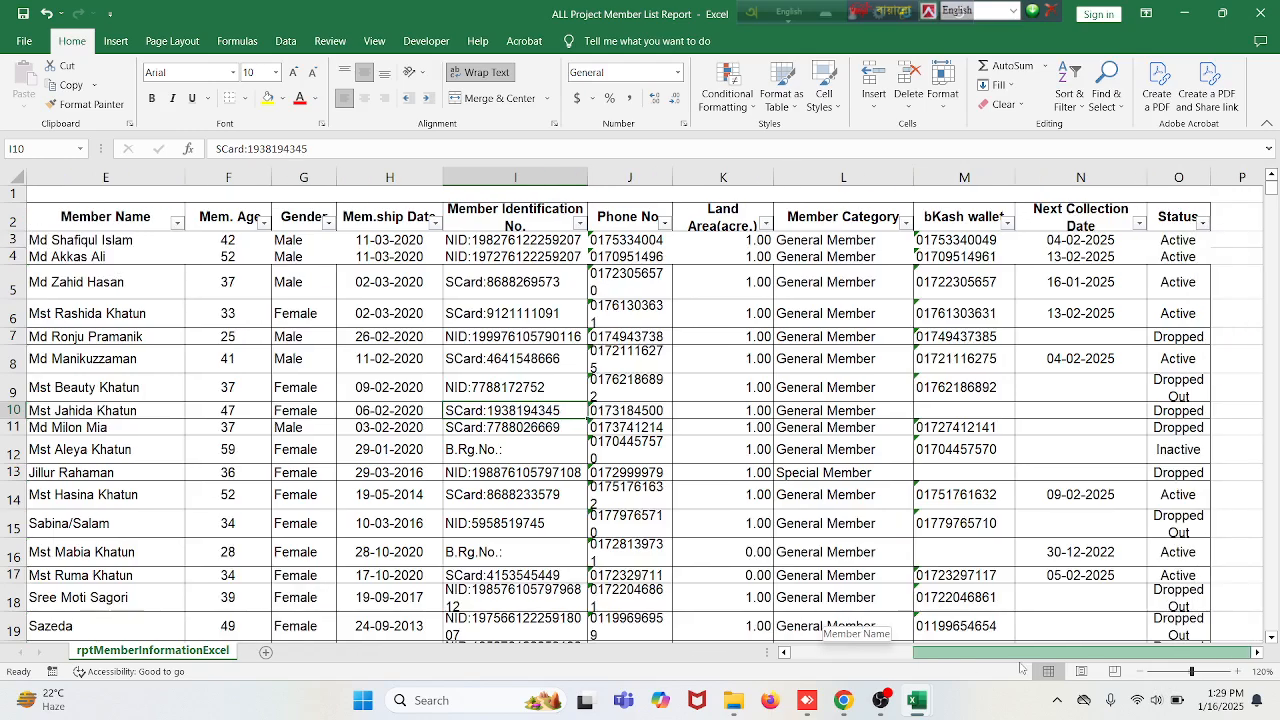
scroll(810, 652, left, 3)
drag(897, 402, 897, 386)
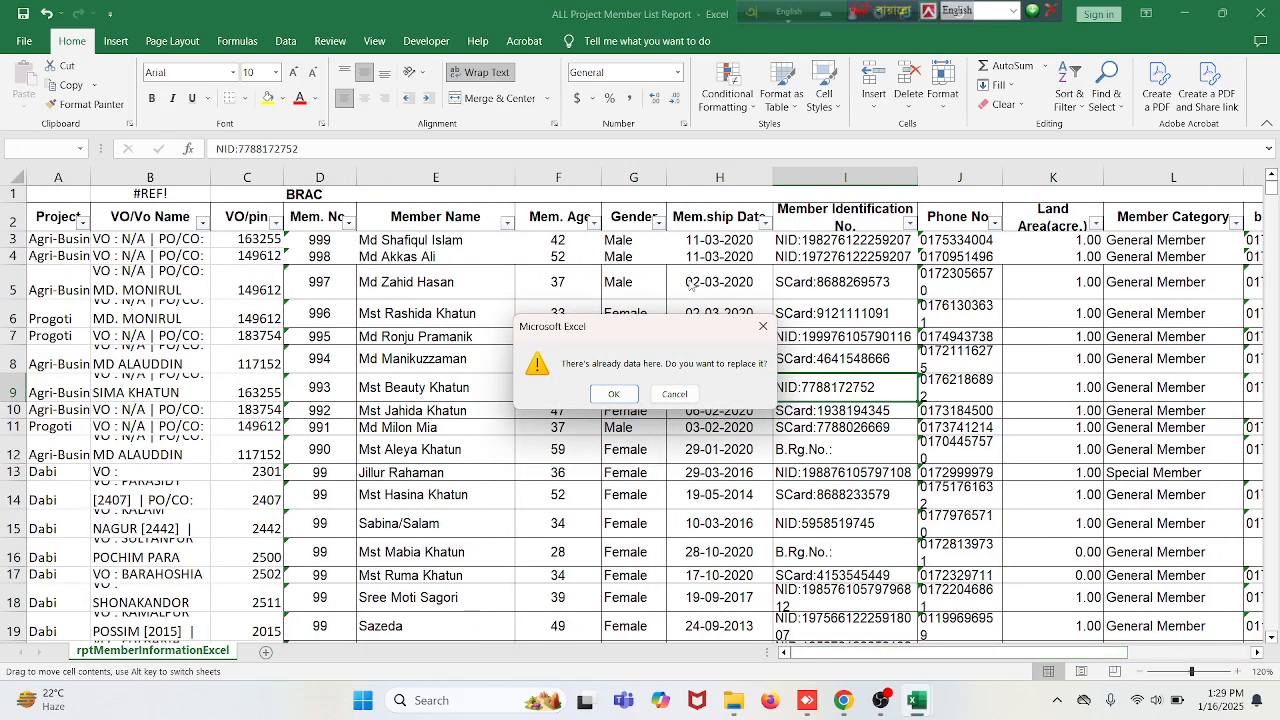
click(675, 394)
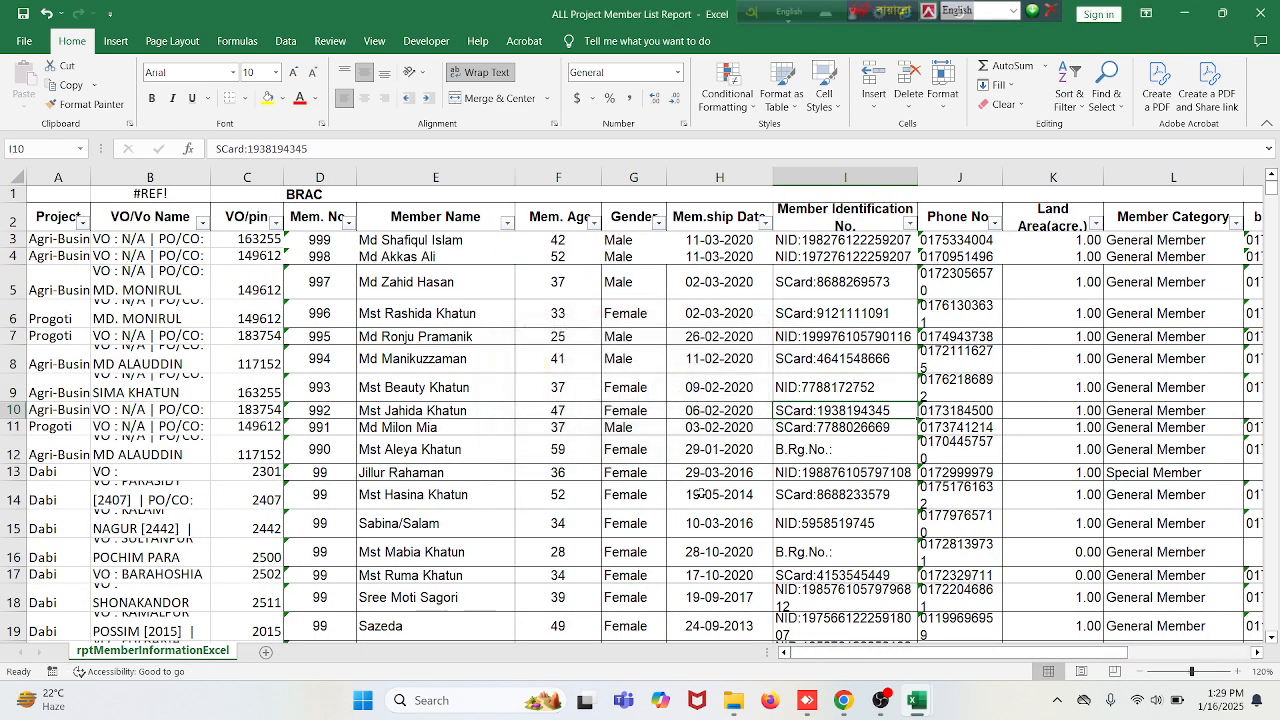
Step: Look over the cleaned member list and close the ALL Project Member List Report workbook
scroll(727, 388, down, 3)
scroll(727, 388, up, 3)
click(1262, 12)
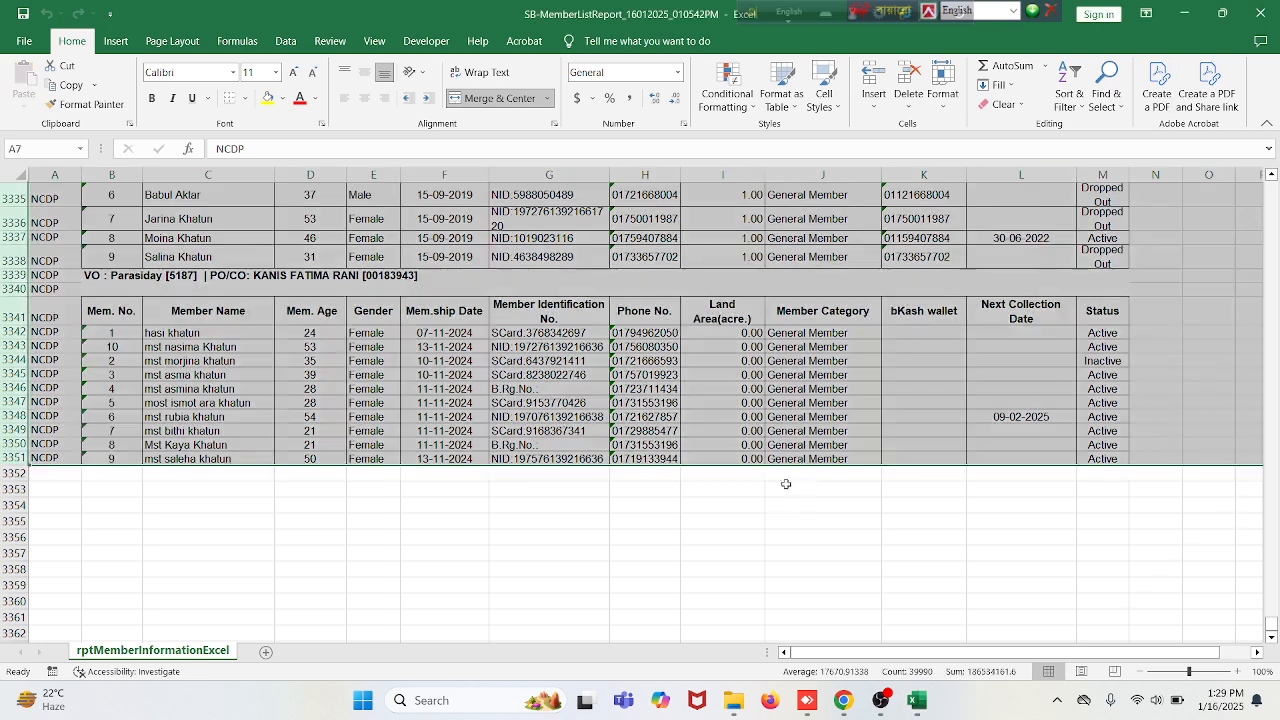